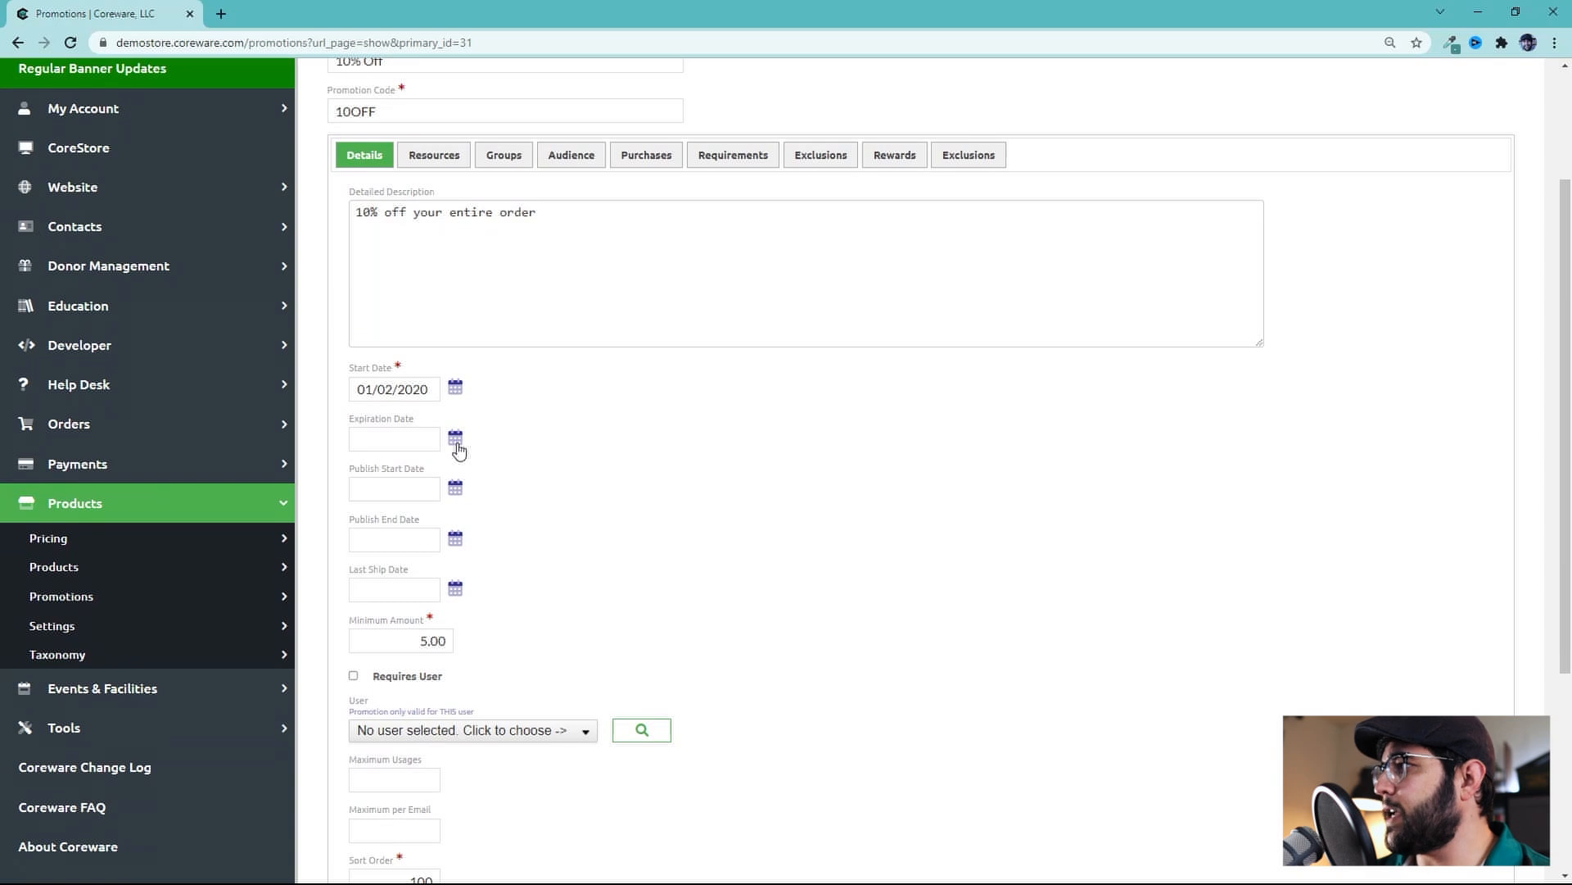
scroll(499, 413, "down", 2)
left_click_drag(420, 465, 427, 464)
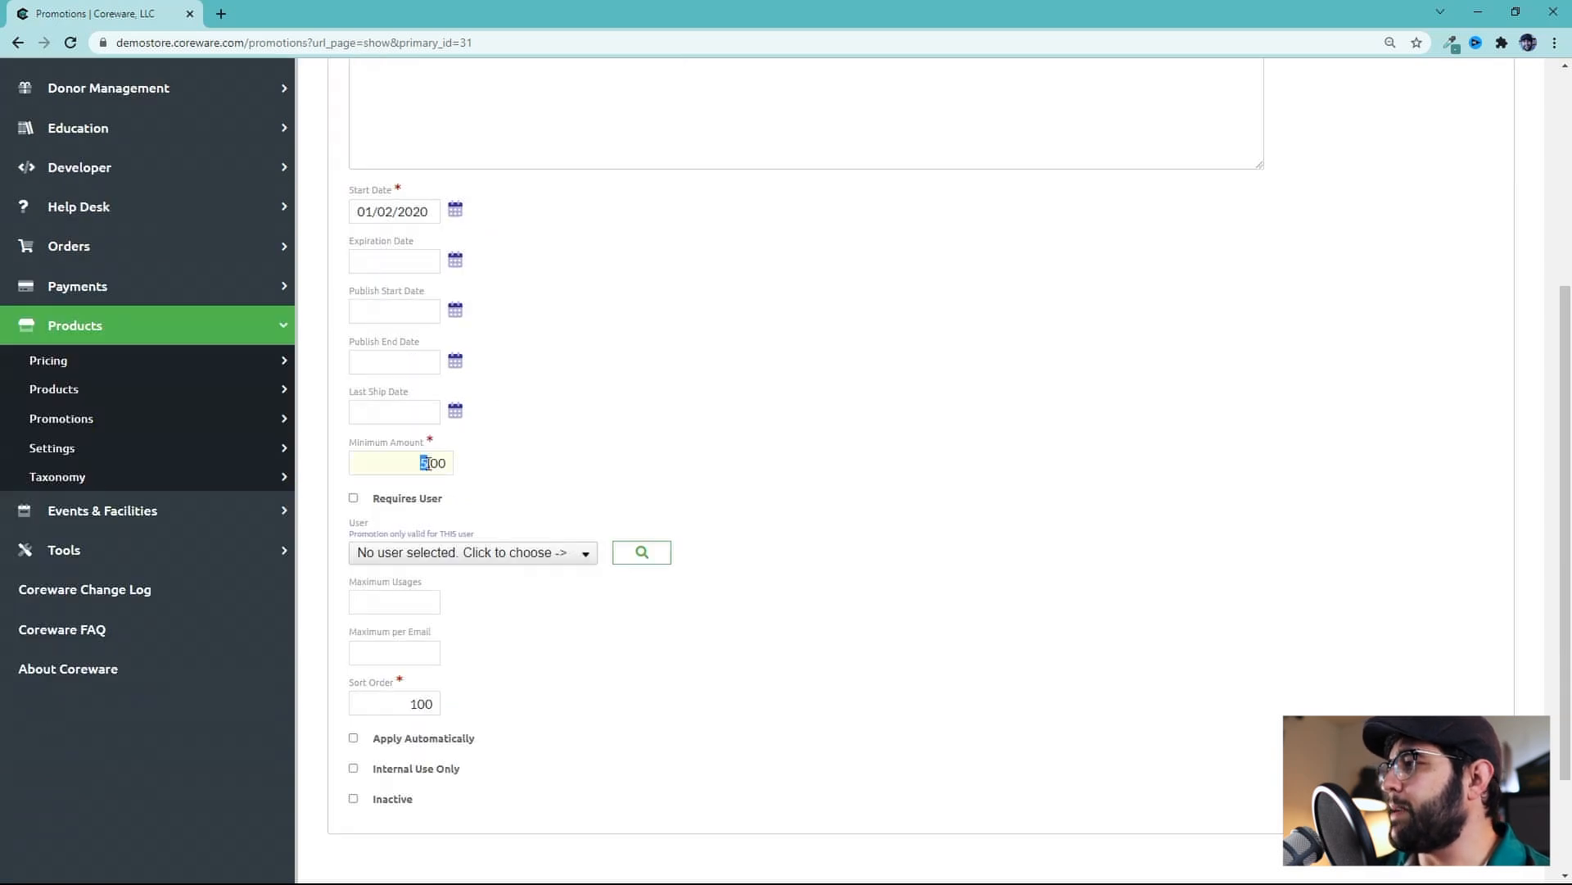
scroll(536, 512, "up", 2)
scroll(536, 506, "down", 1)
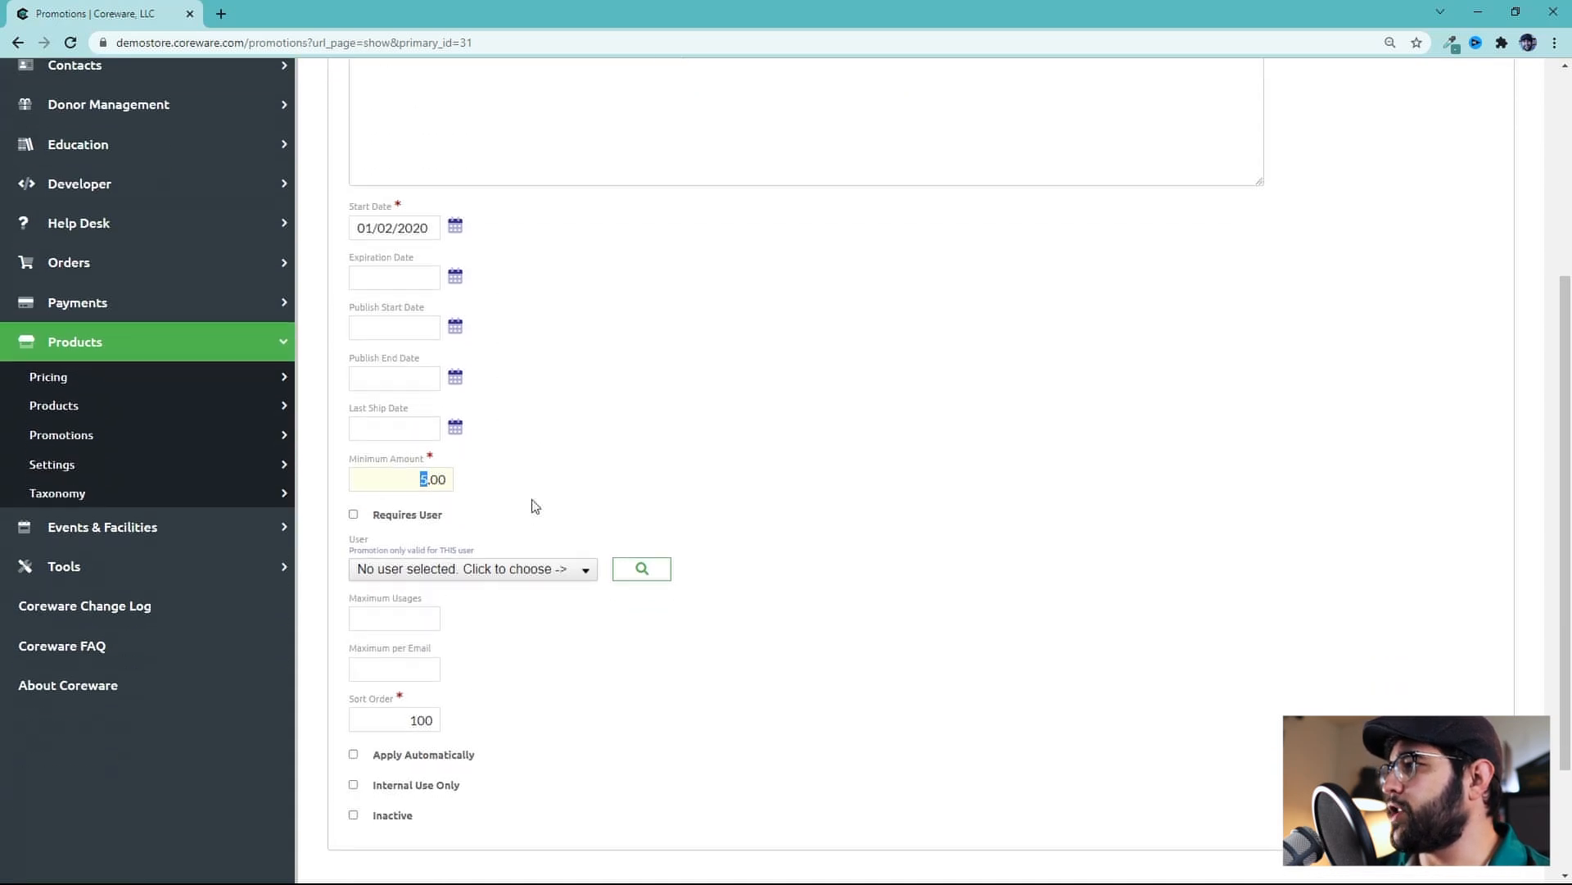
scroll(428, 471, "up", 2)
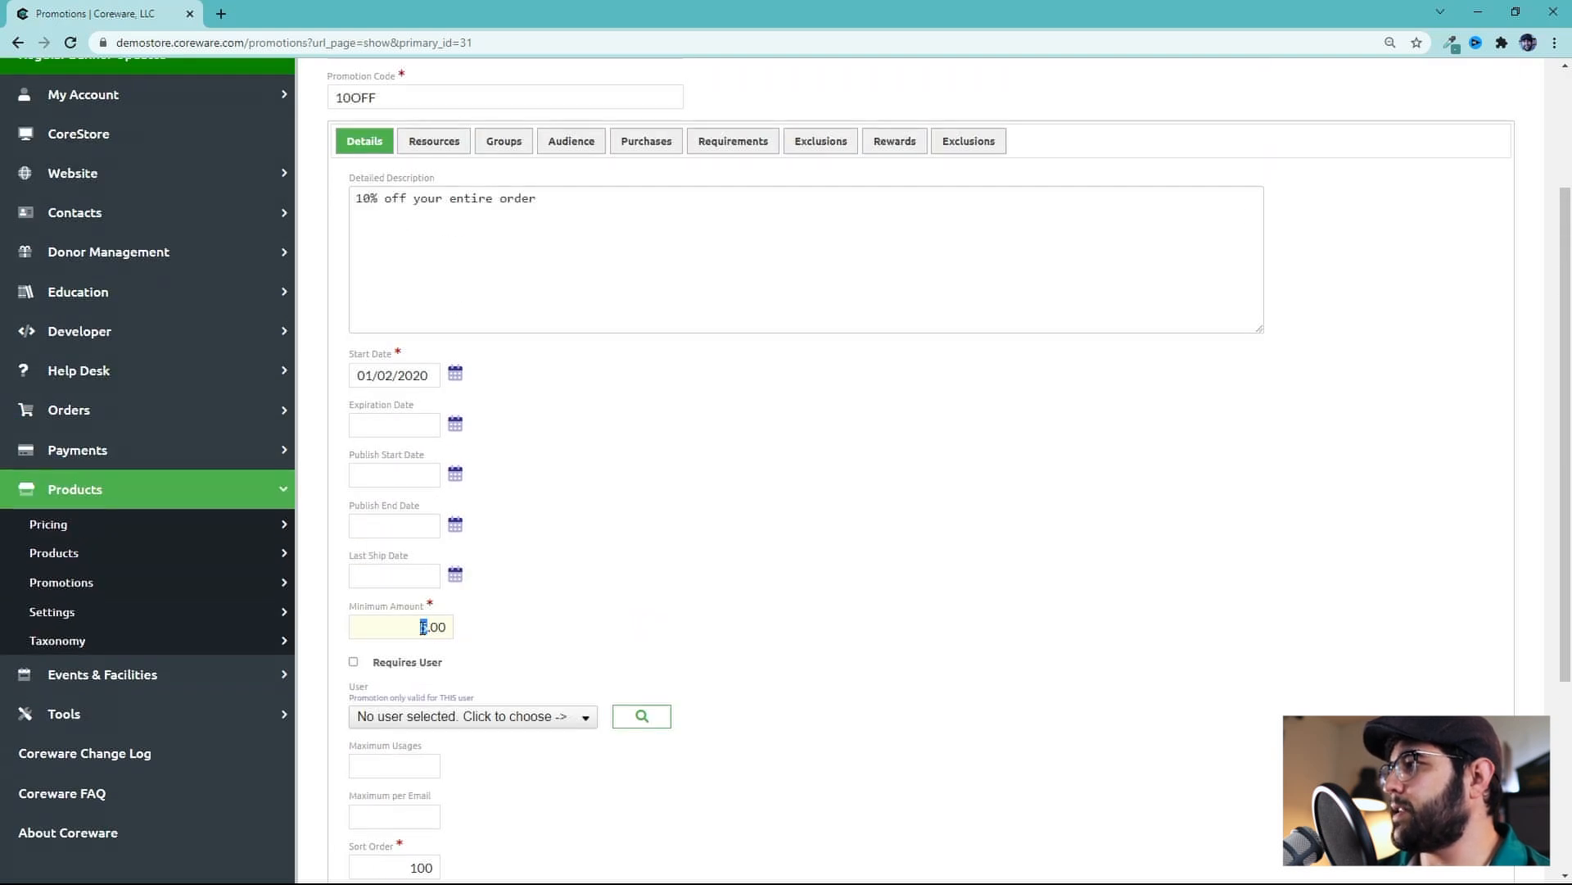
scroll(516, 632, "down", 2)
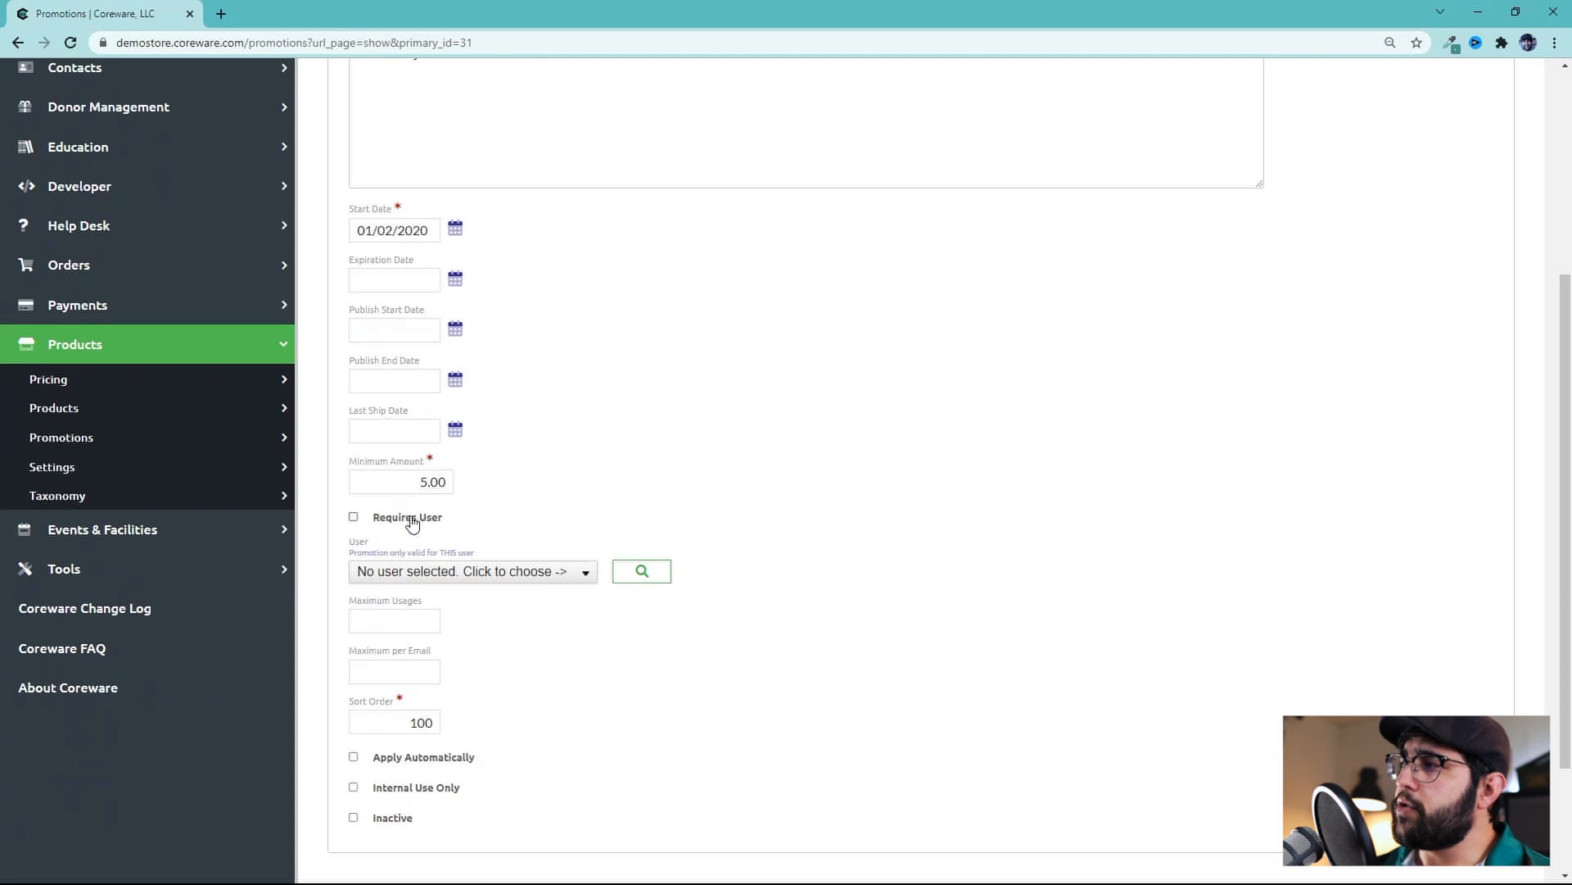
Enable the Requires User option for the promotion and open the user chooser and its search
left_click(412, 523)
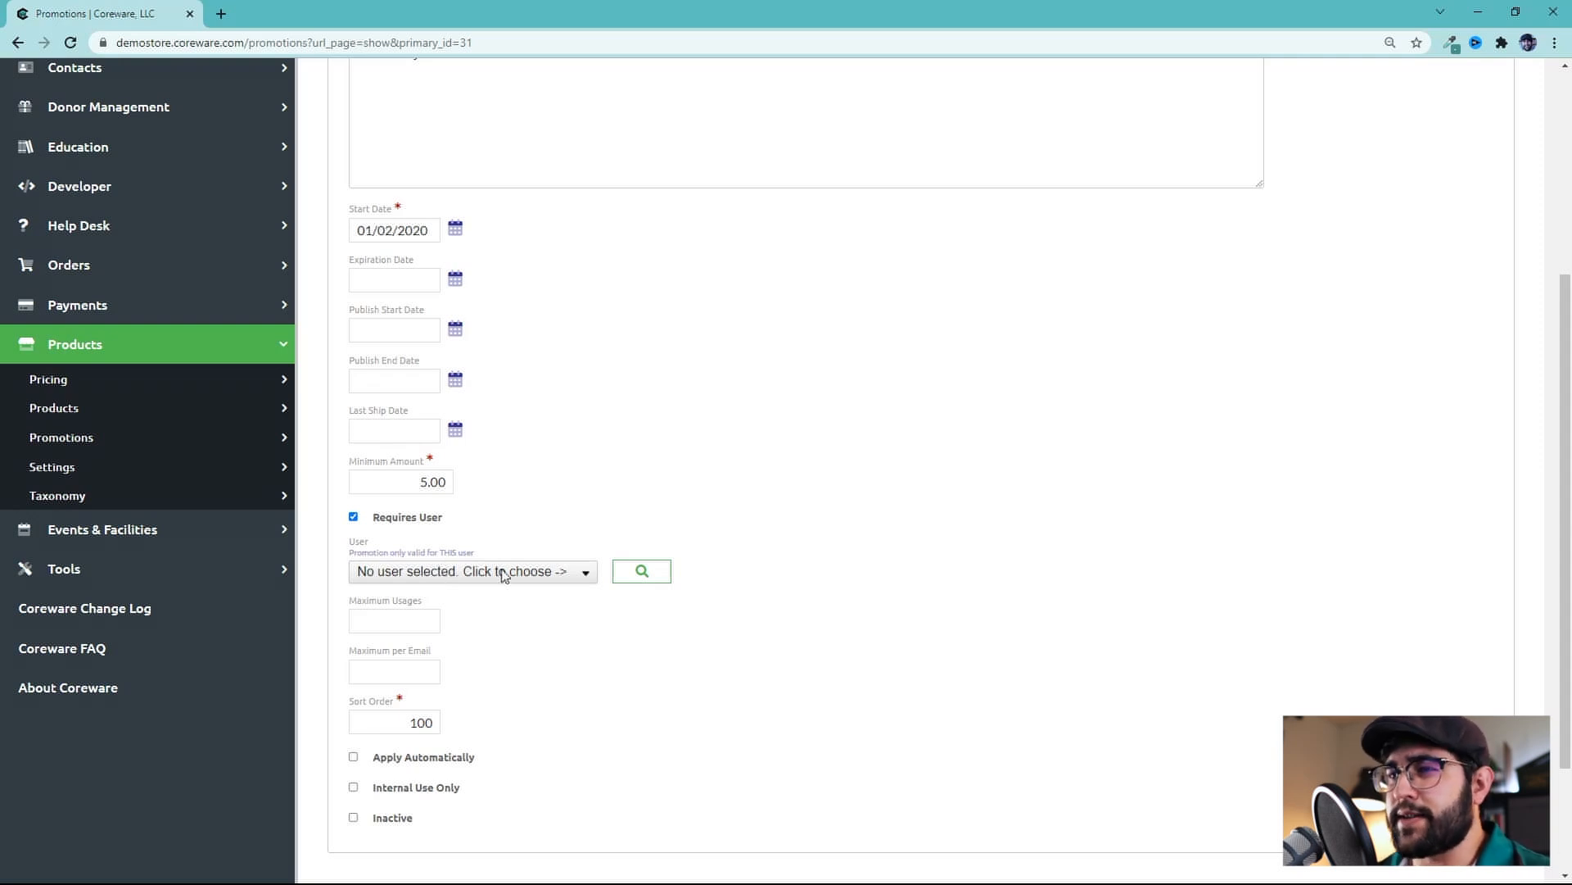
left_click(587, 576)
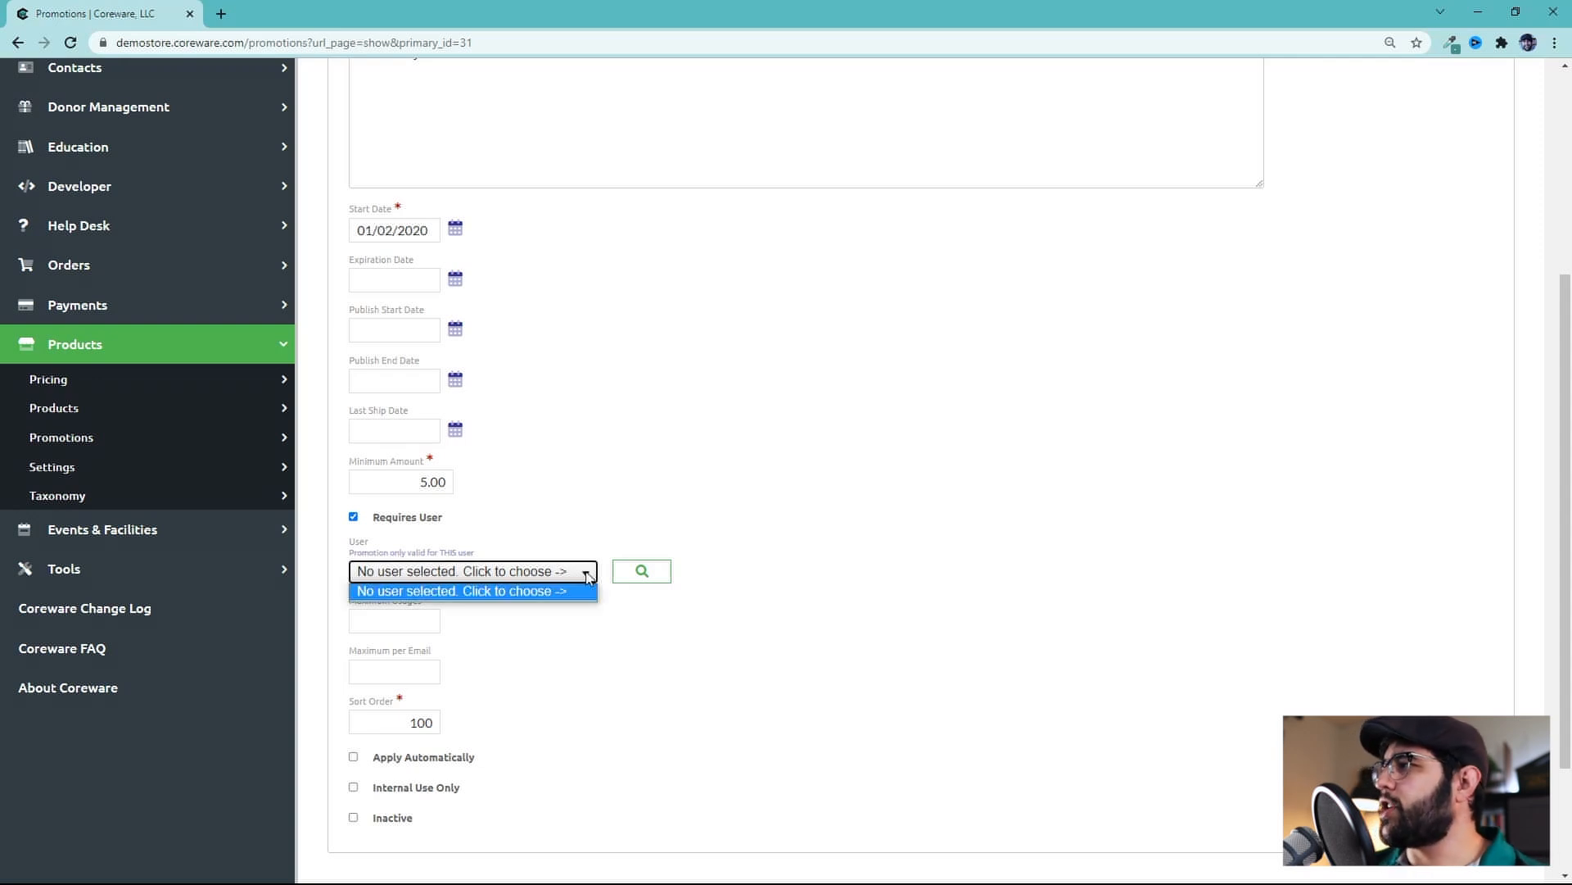
left_click(586, 576)
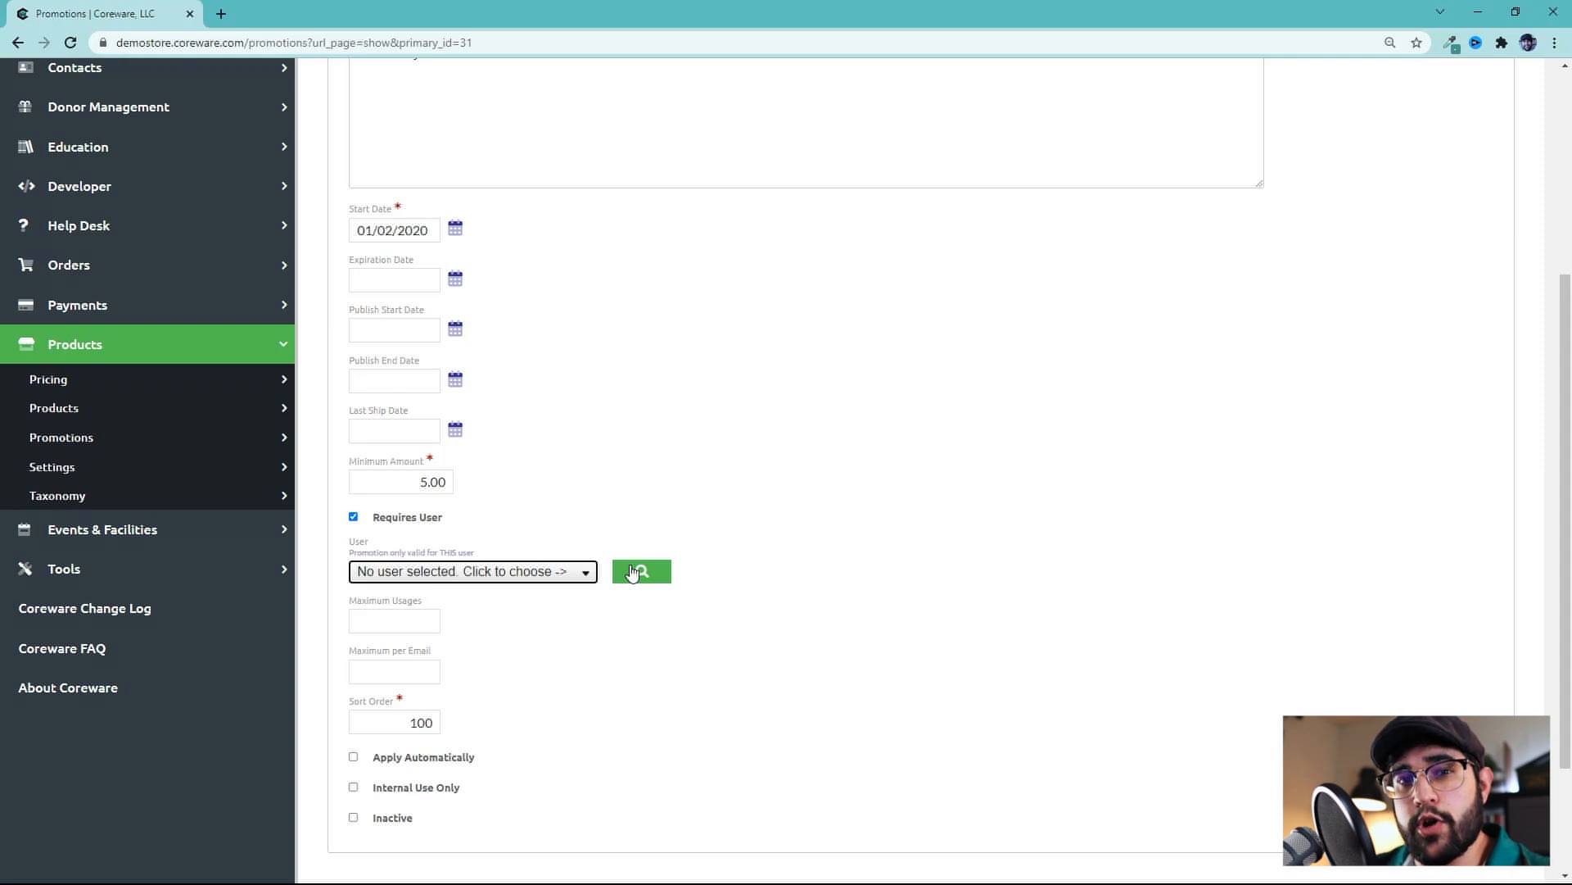
left_click(636, 572)
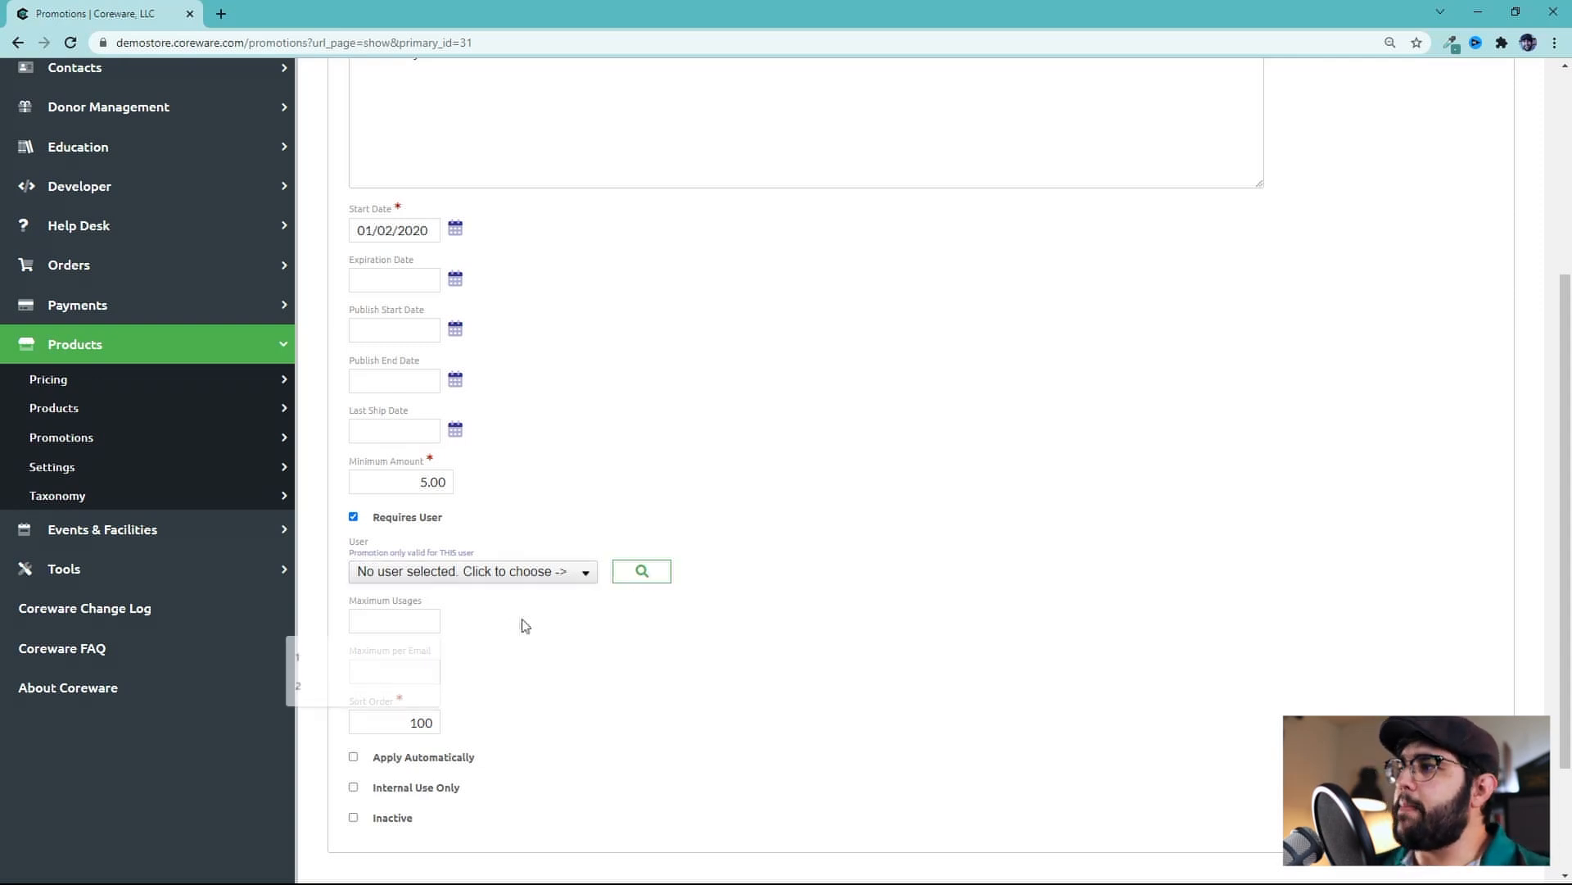
Try a Maximum Usages limit of 100, then clear the field again
scroll(491, 645, "down", 1)
left_click(437, 588)
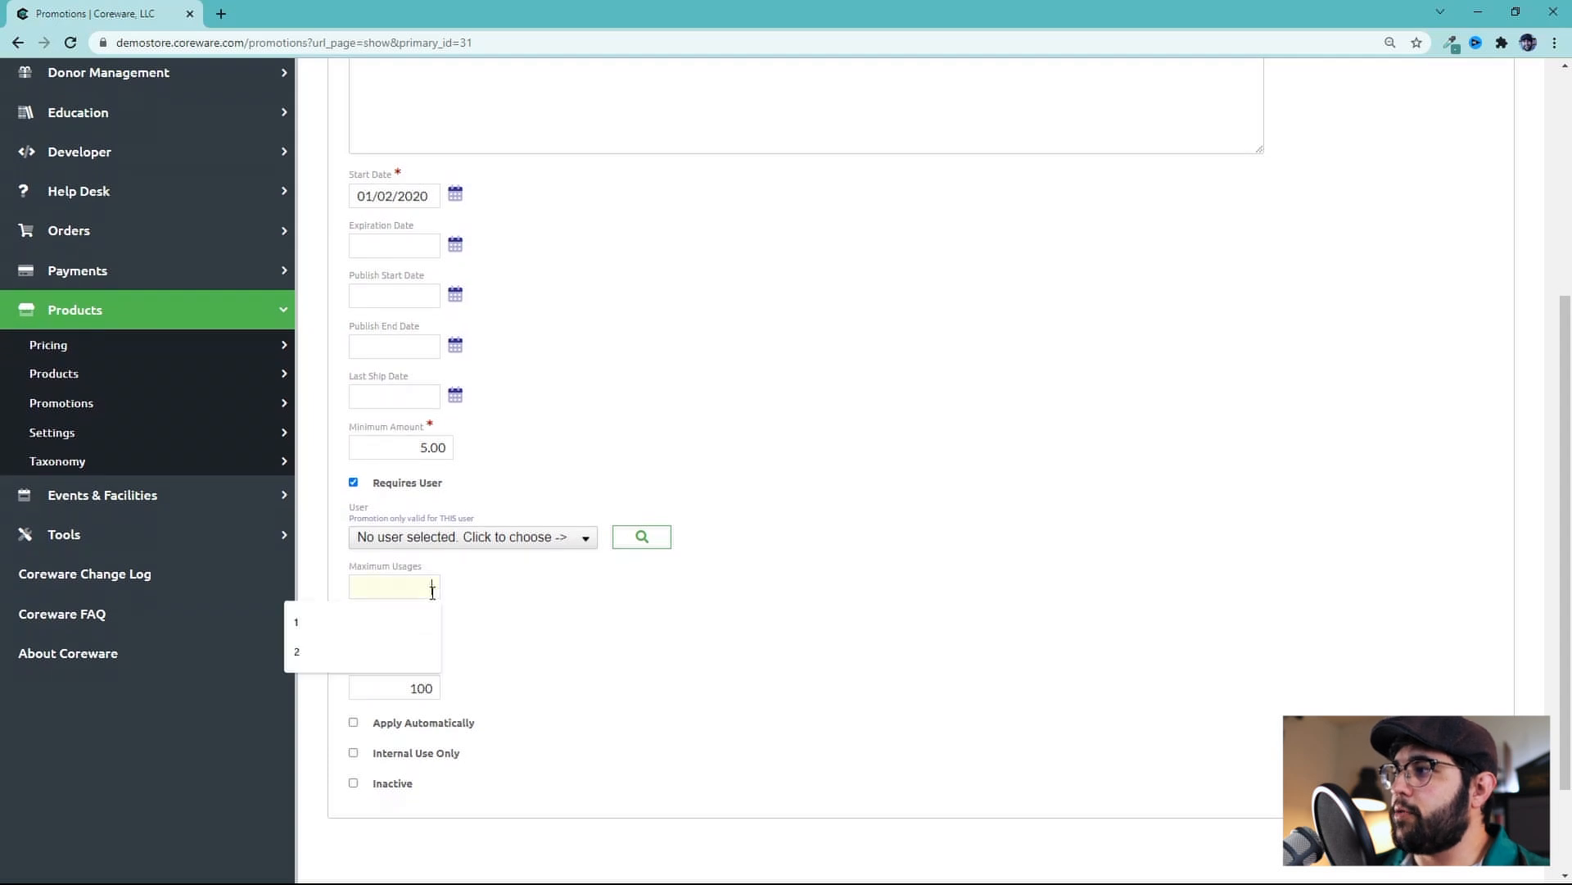
type("100")
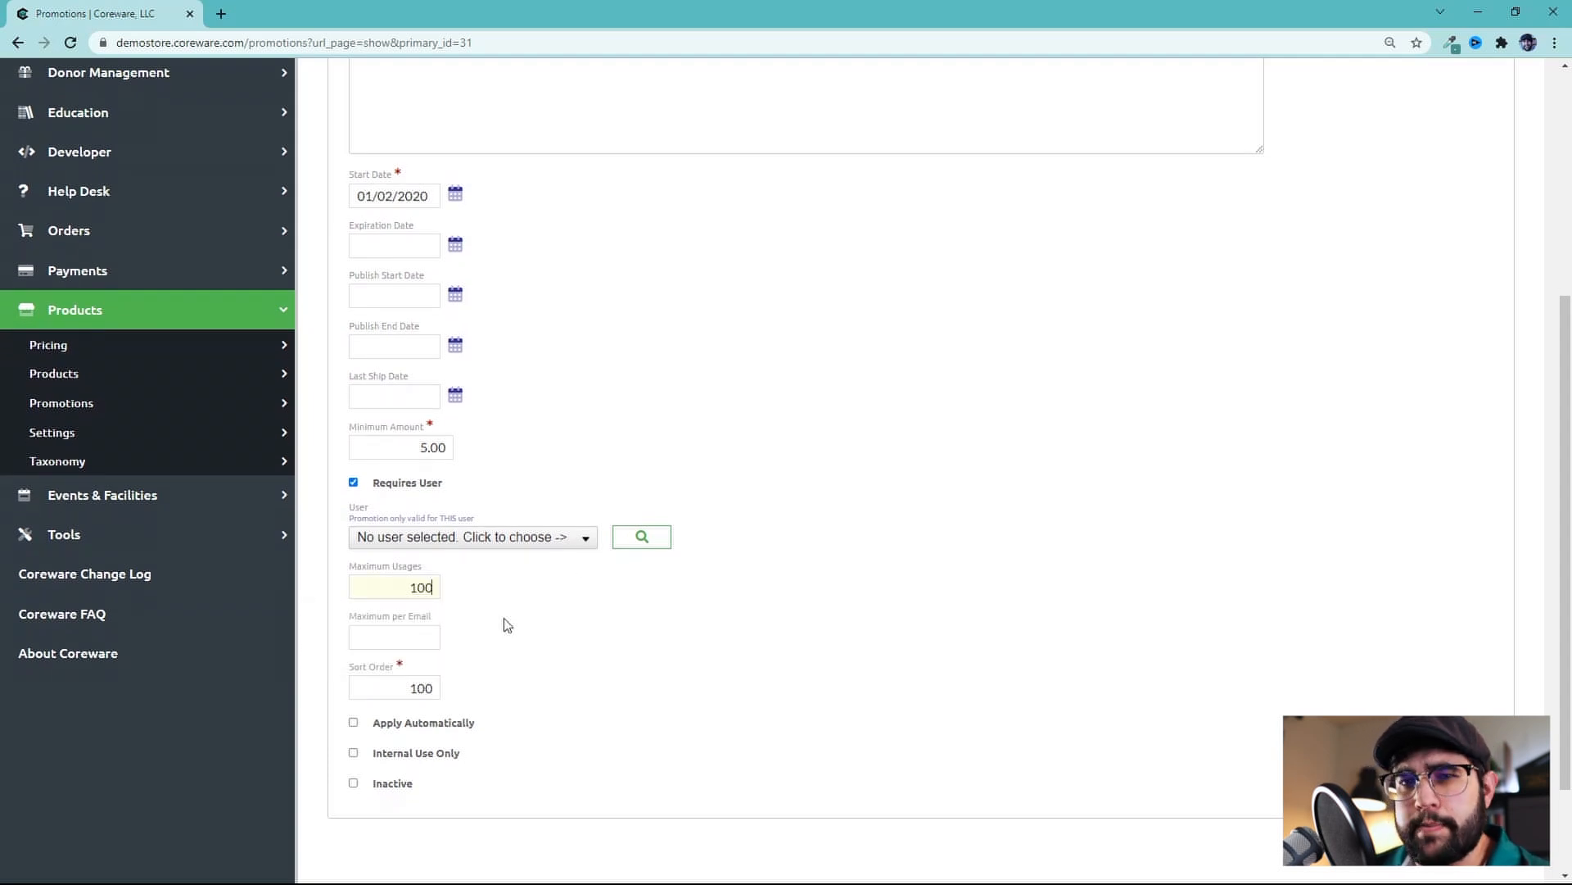
left_click(393, 636)
double_click(403, 584)
key("BackSpace")
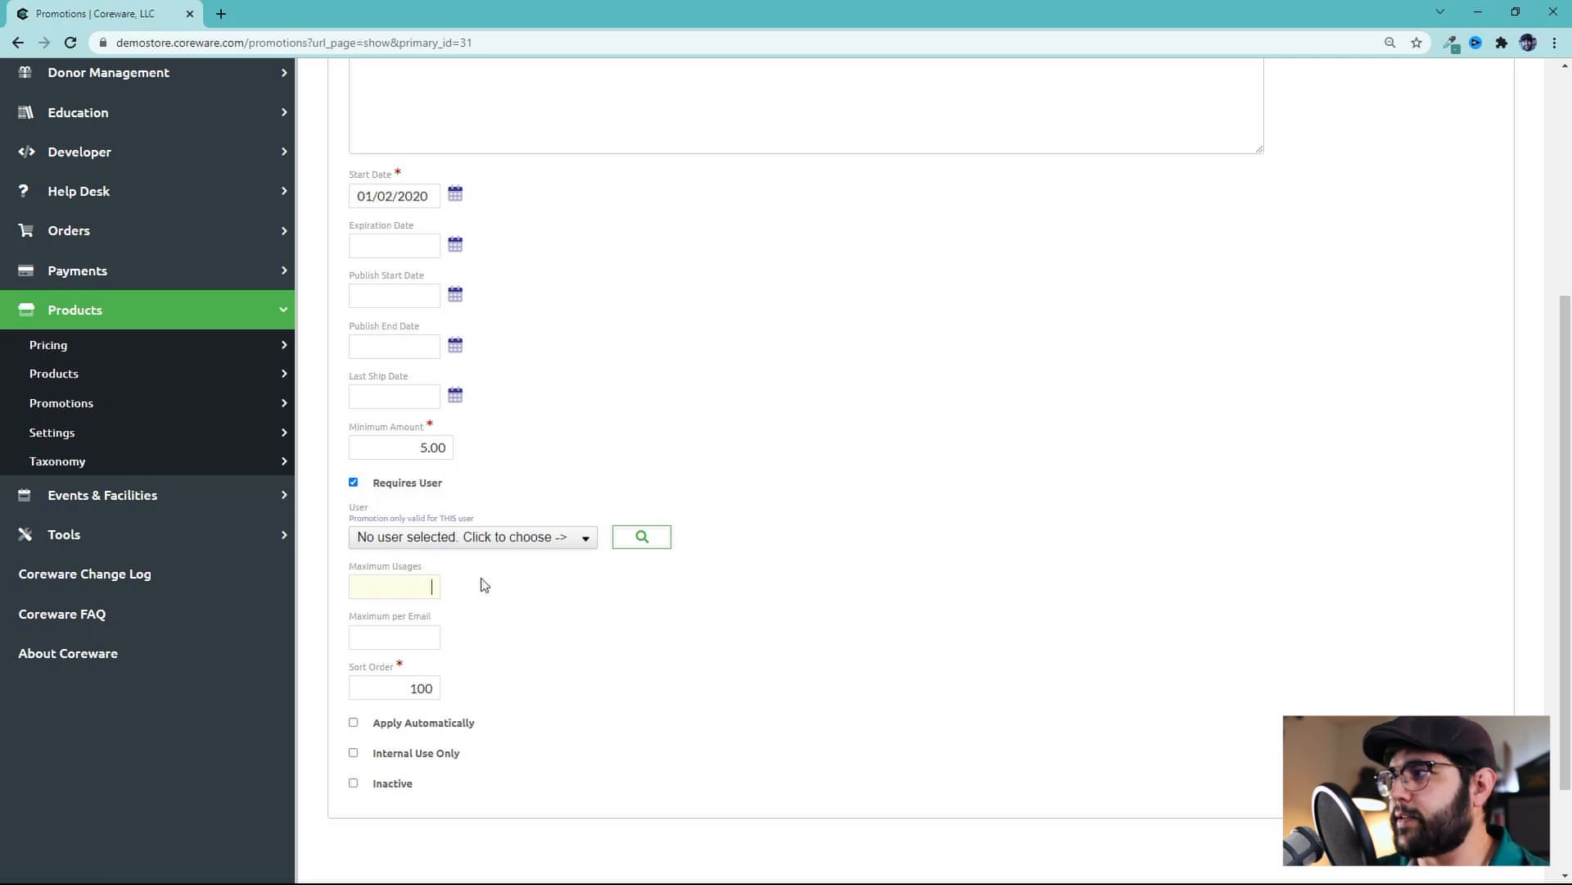
middle_click(509, 696)
middle_click(506, 703)
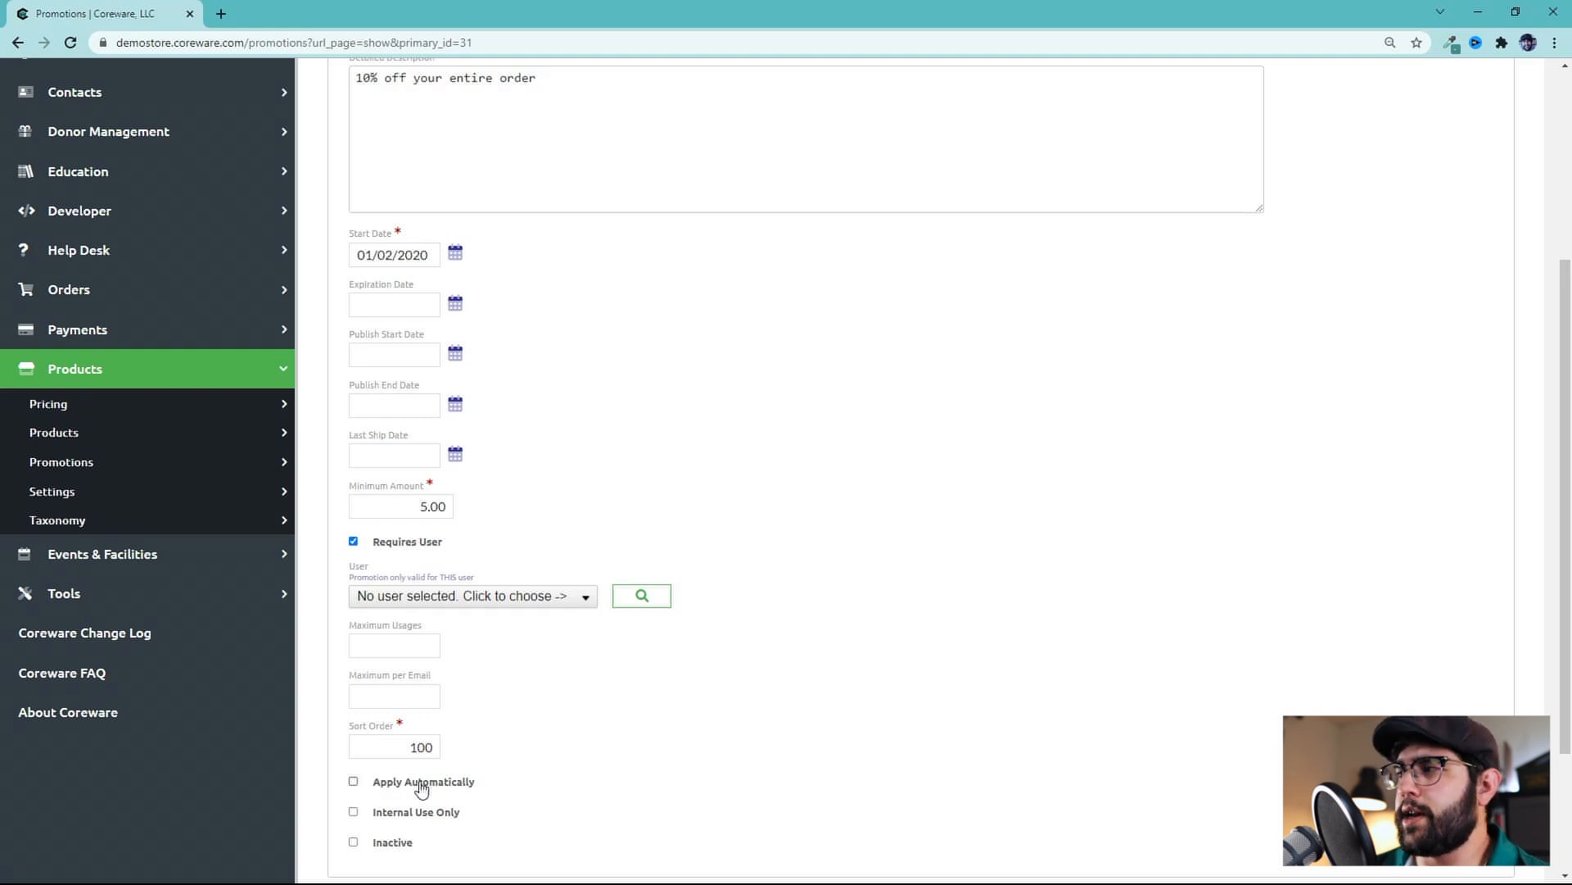
scroll(422, 788, "up", 1)
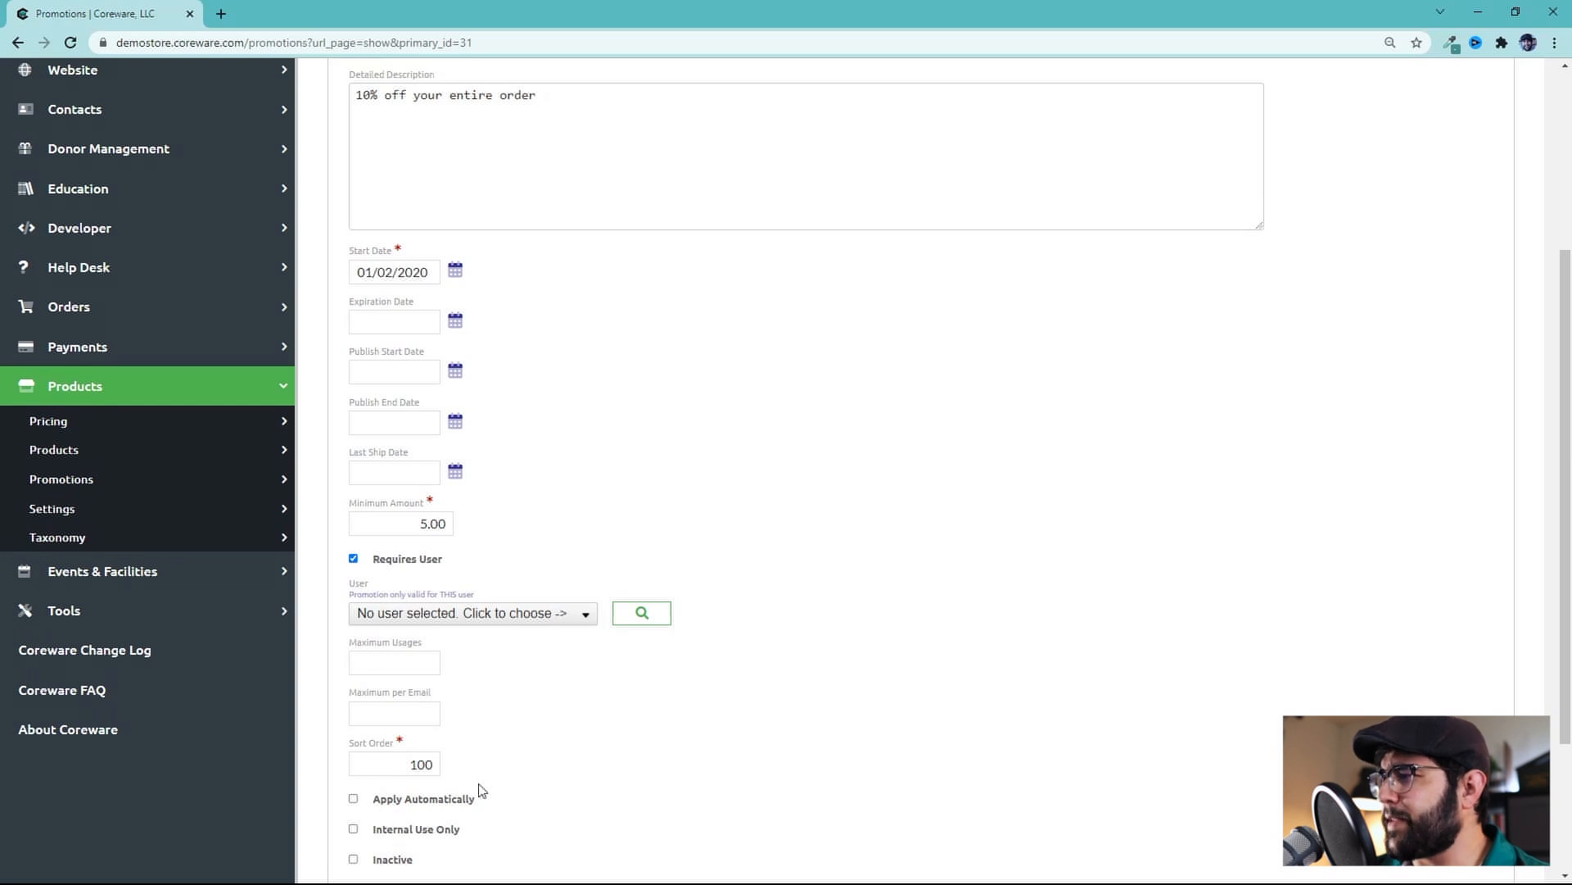
scroll(464, 761, "down", 1)
scroll(465, 762, "up", 1)
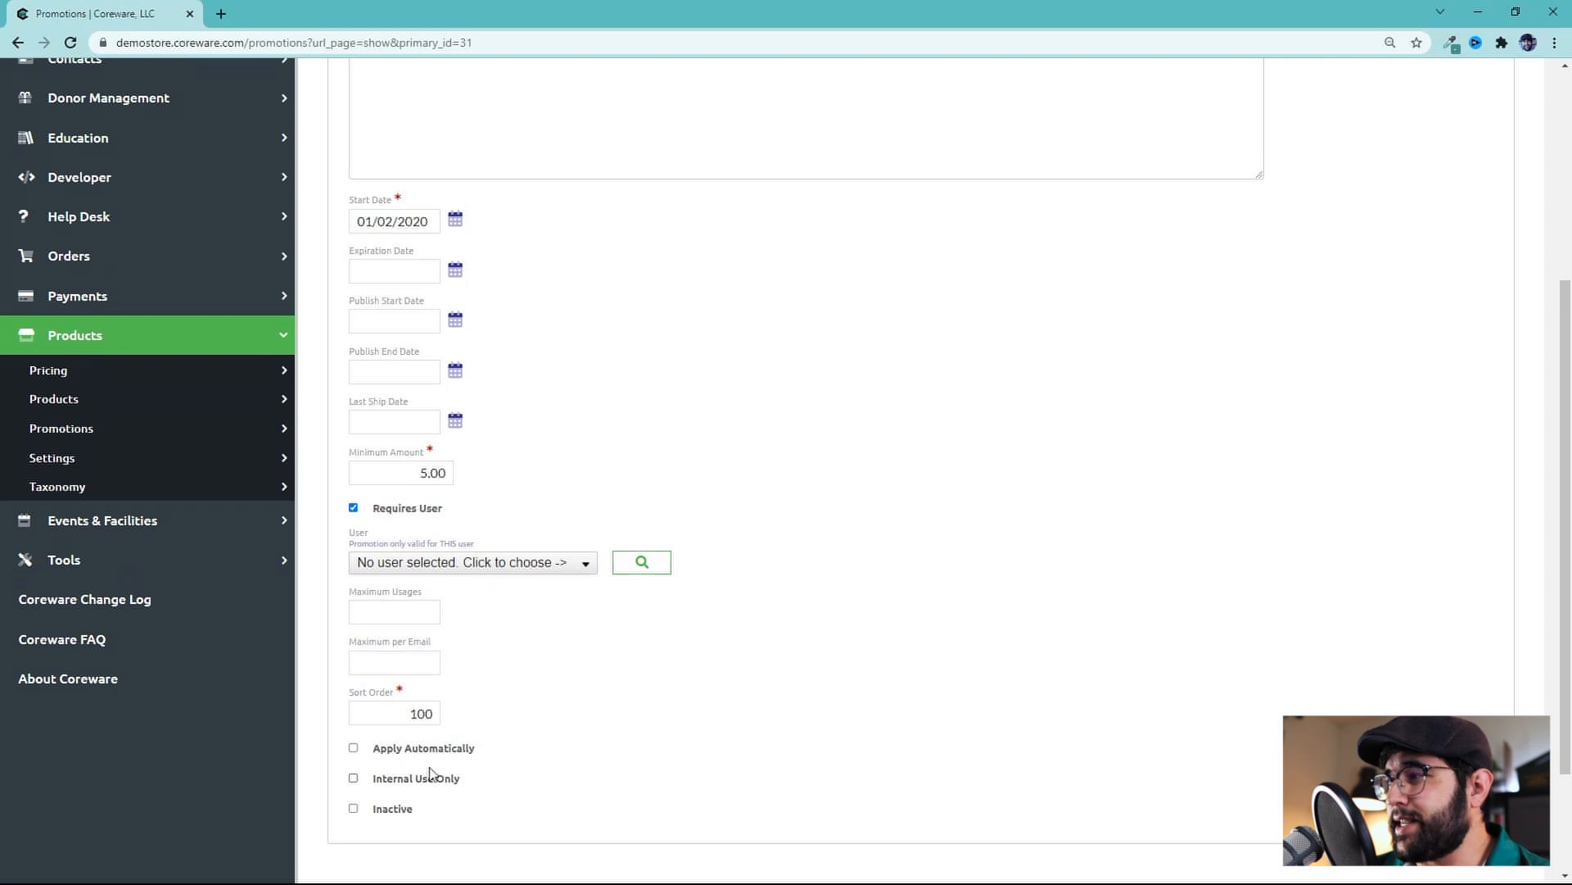
scroll(631, 704, "up", 1)
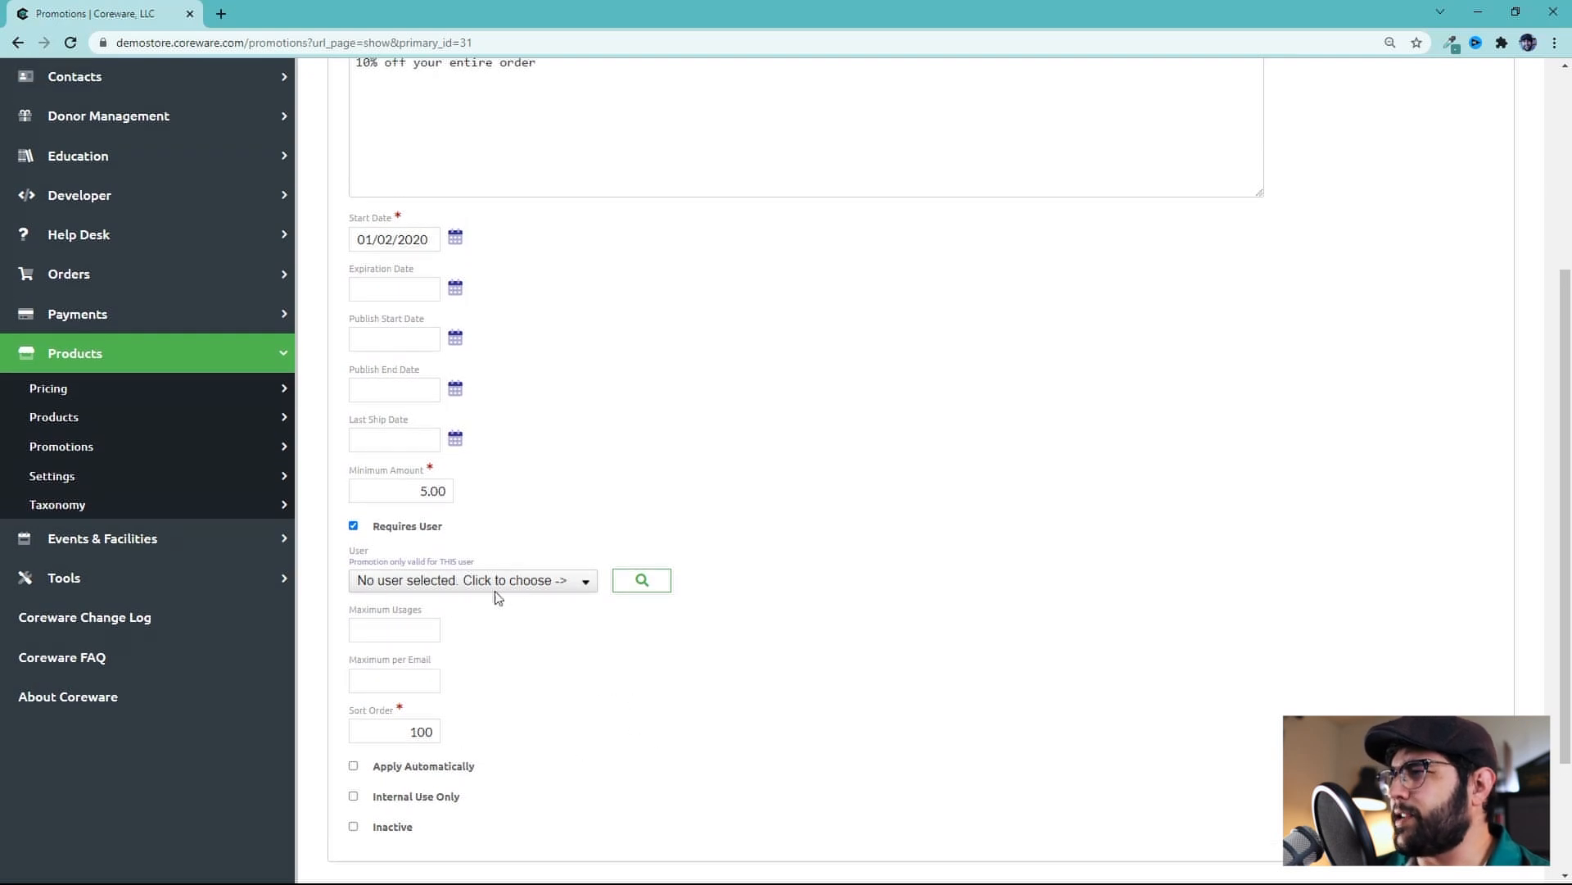
Open the promotion's Groups tab to view the promotion groups
left_click(563, 590)
left_click(562, 590)
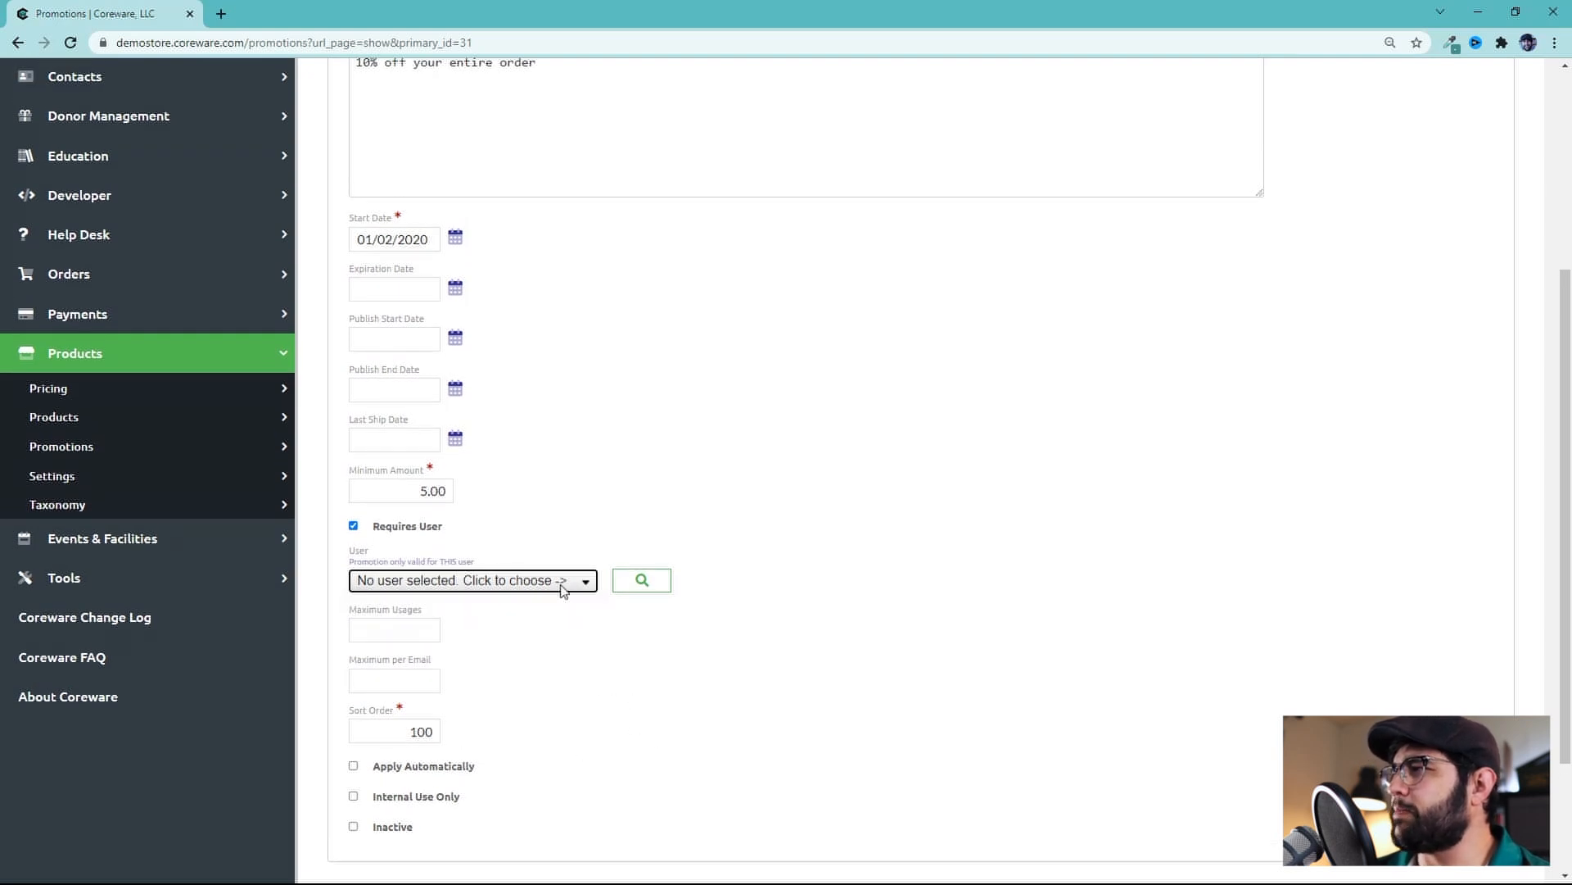
left_click(597, 724)
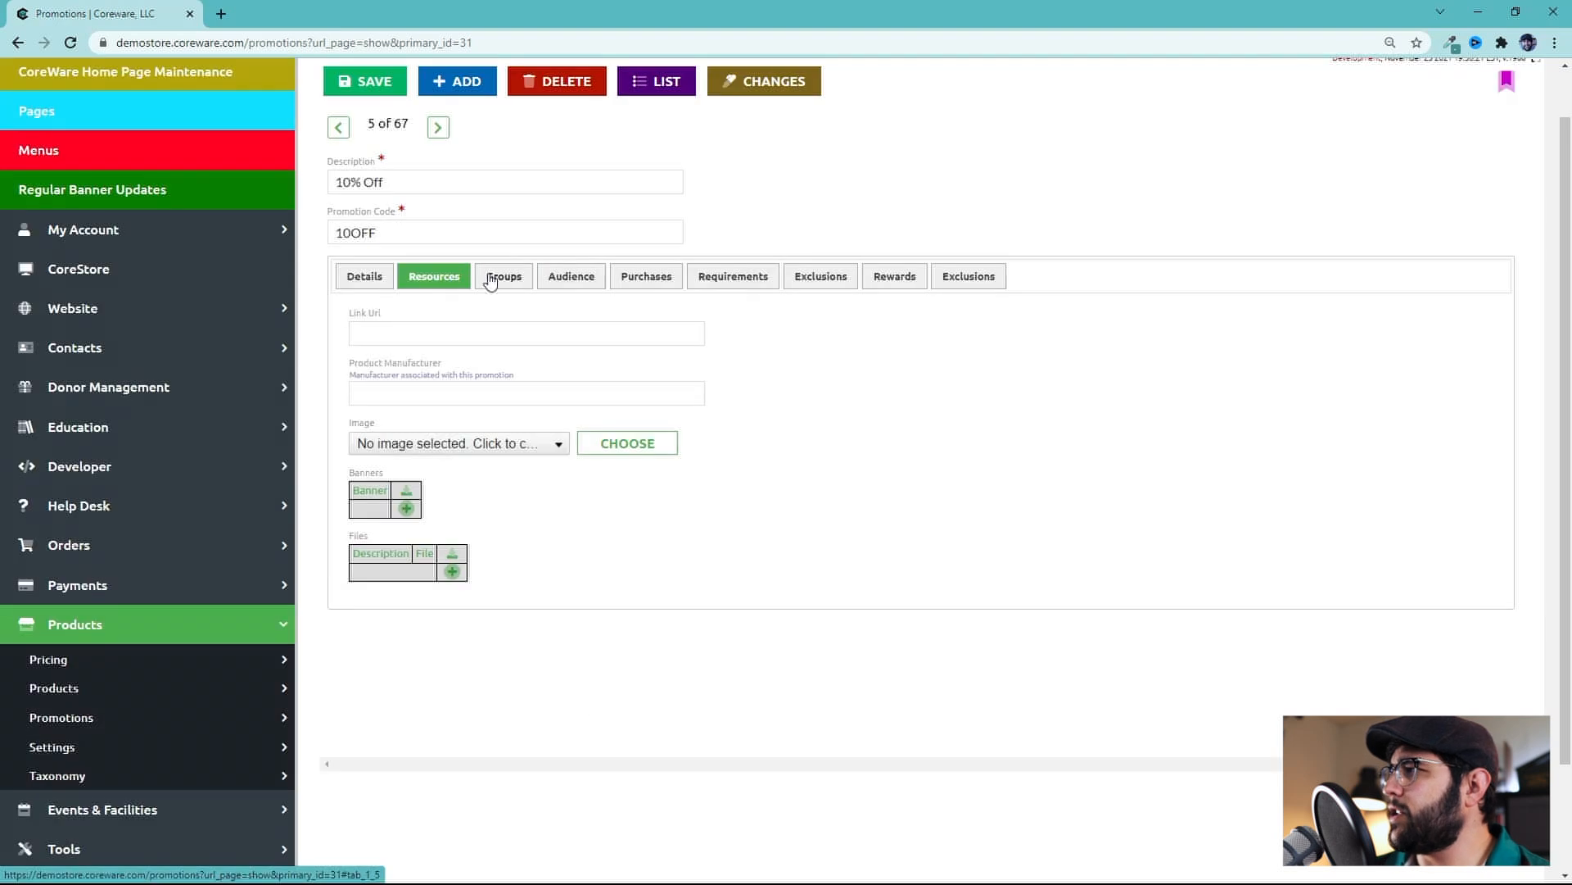
left_click(491, 281)
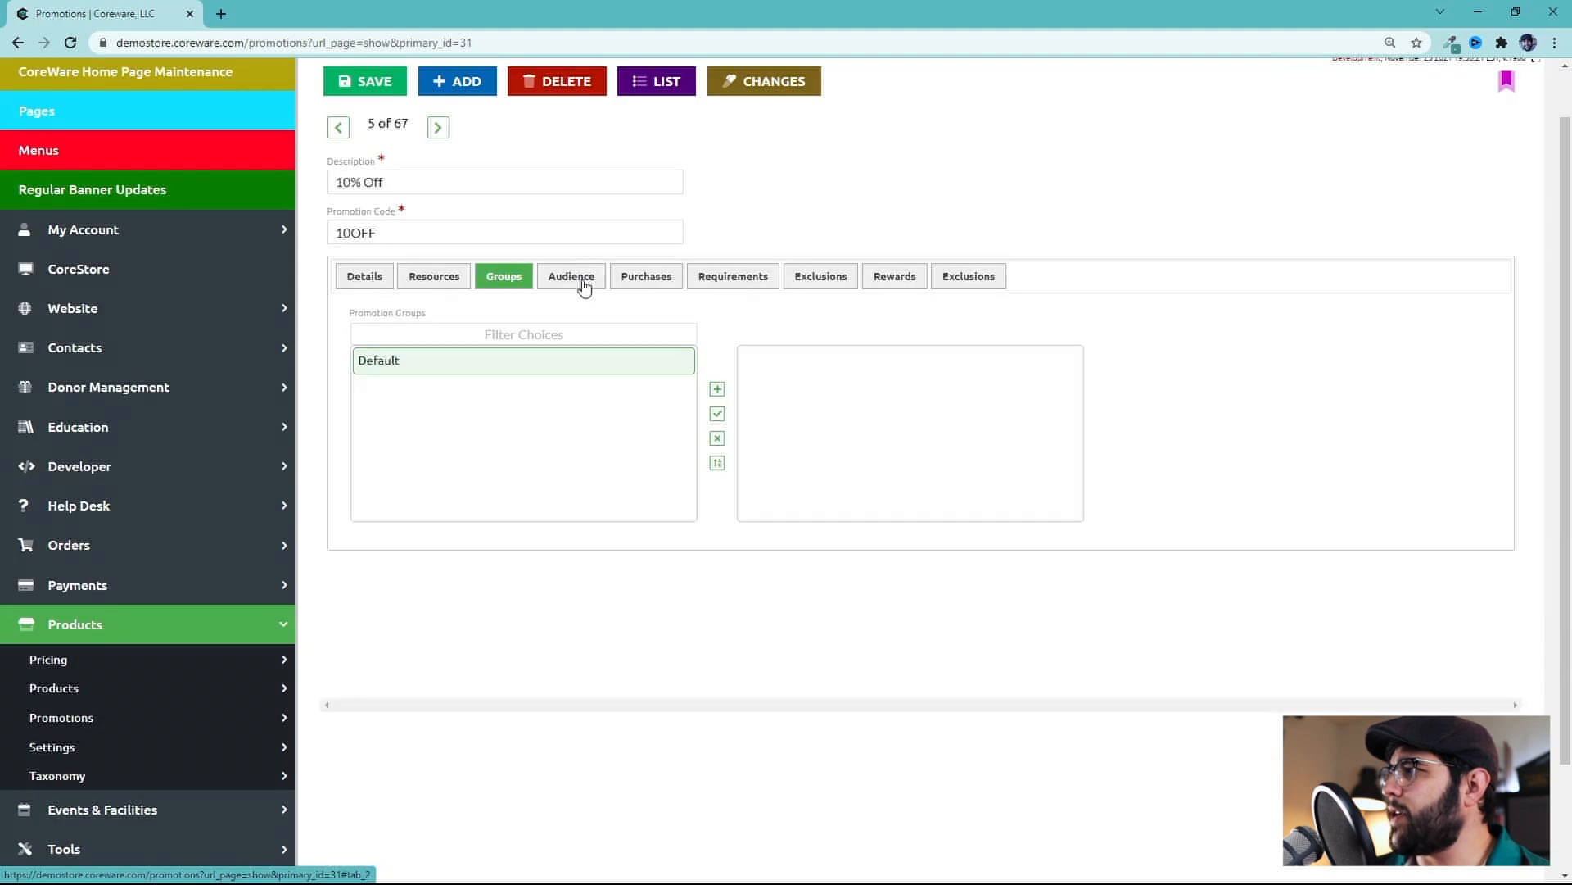
On the Audience tab, add Elite Member, Member and Family Members as valid user types
left_click(573, 285)
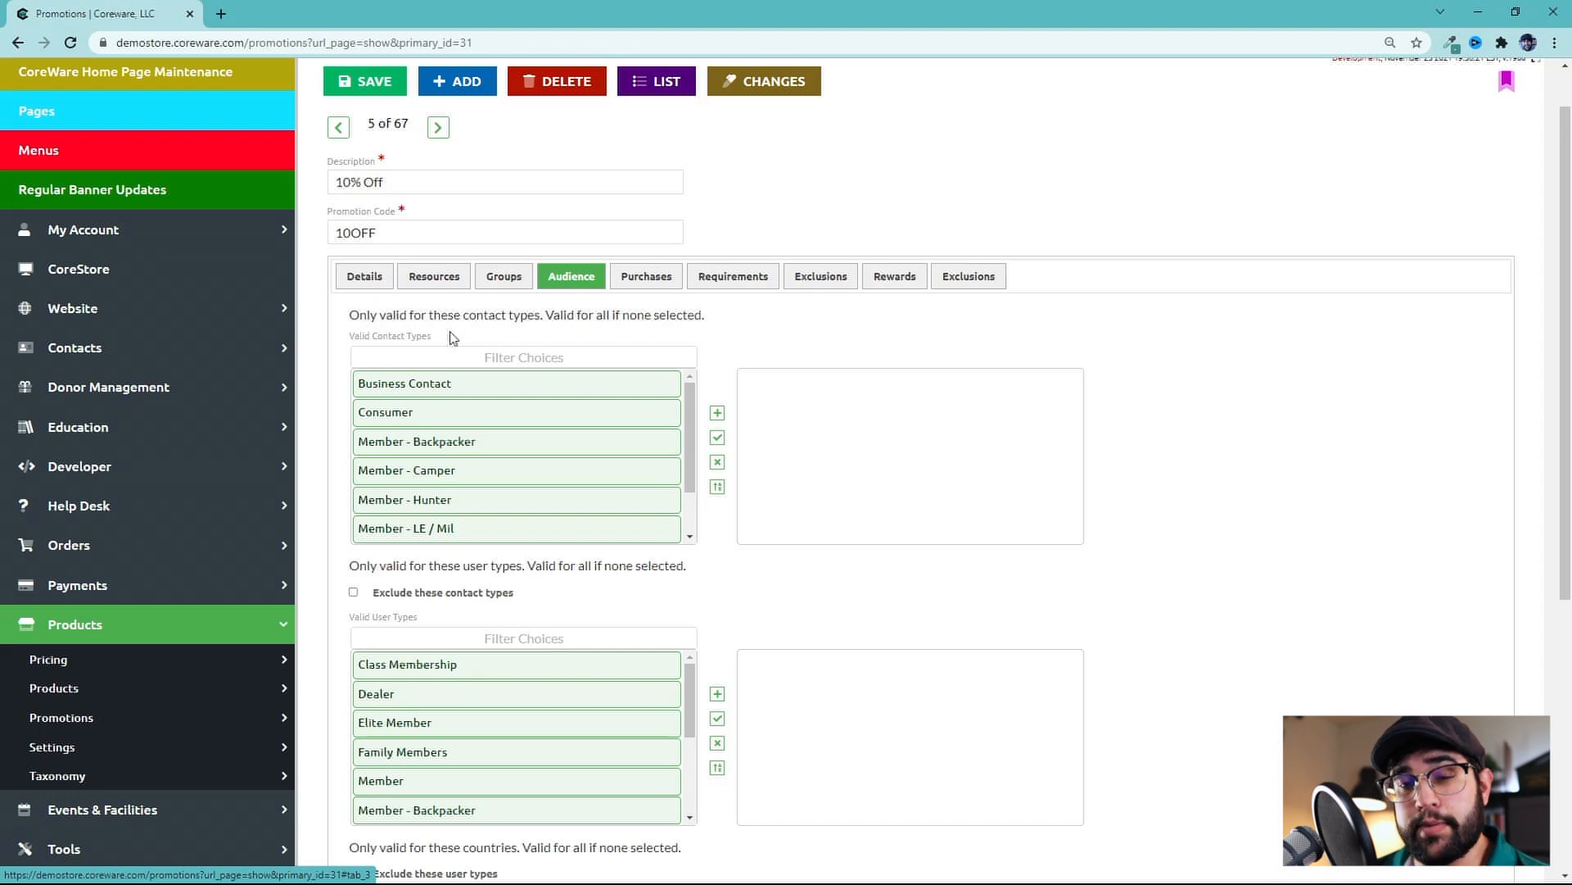
scroll(625, 355, "down", 2)
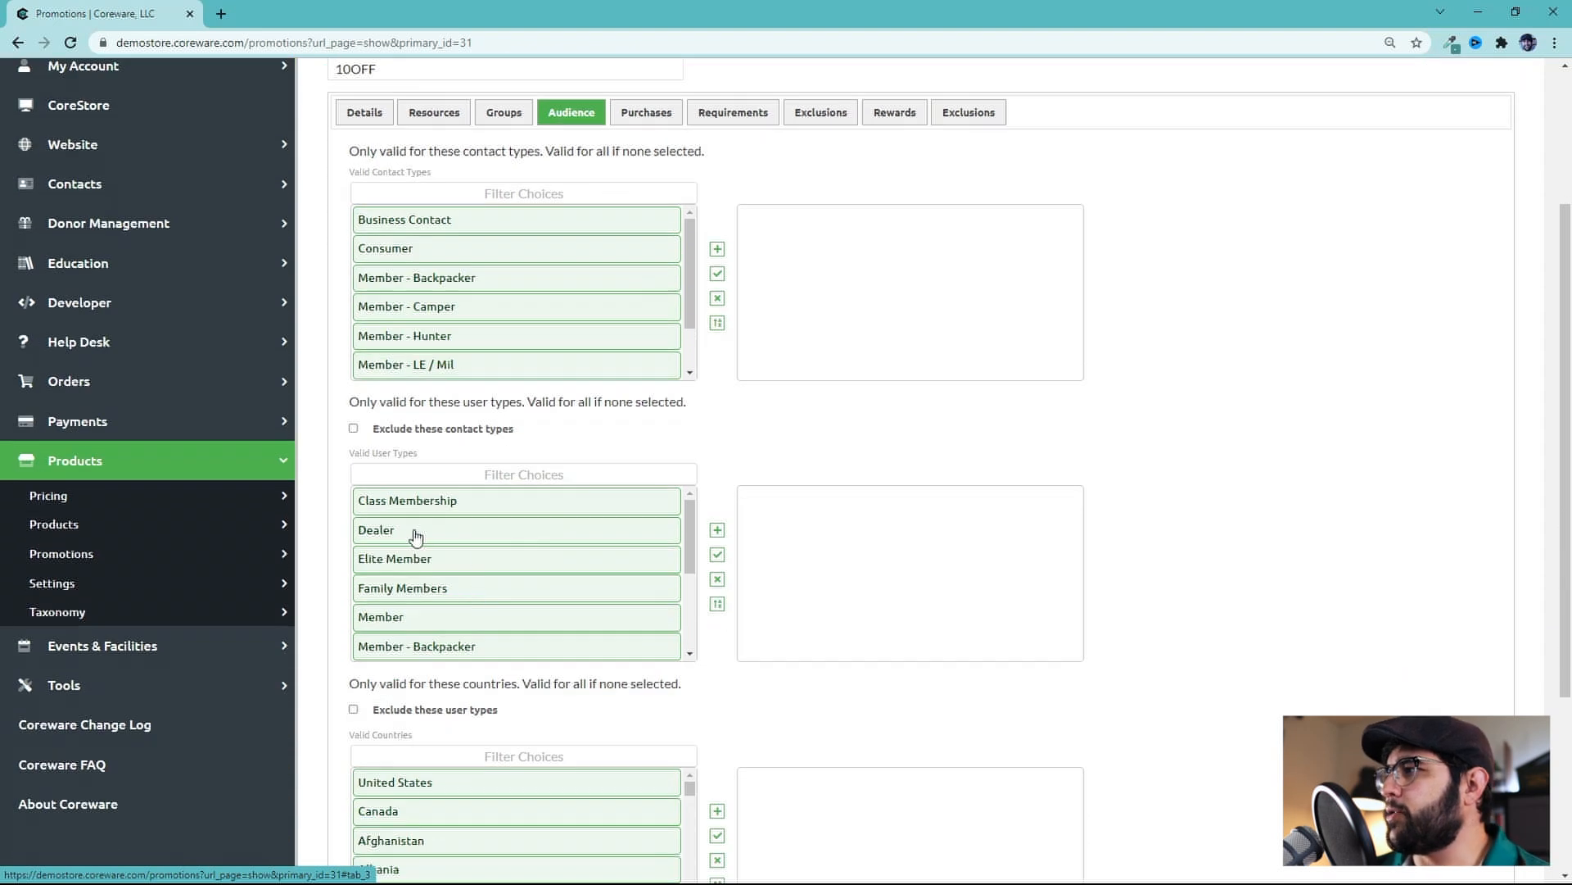
left_click(463, 563)
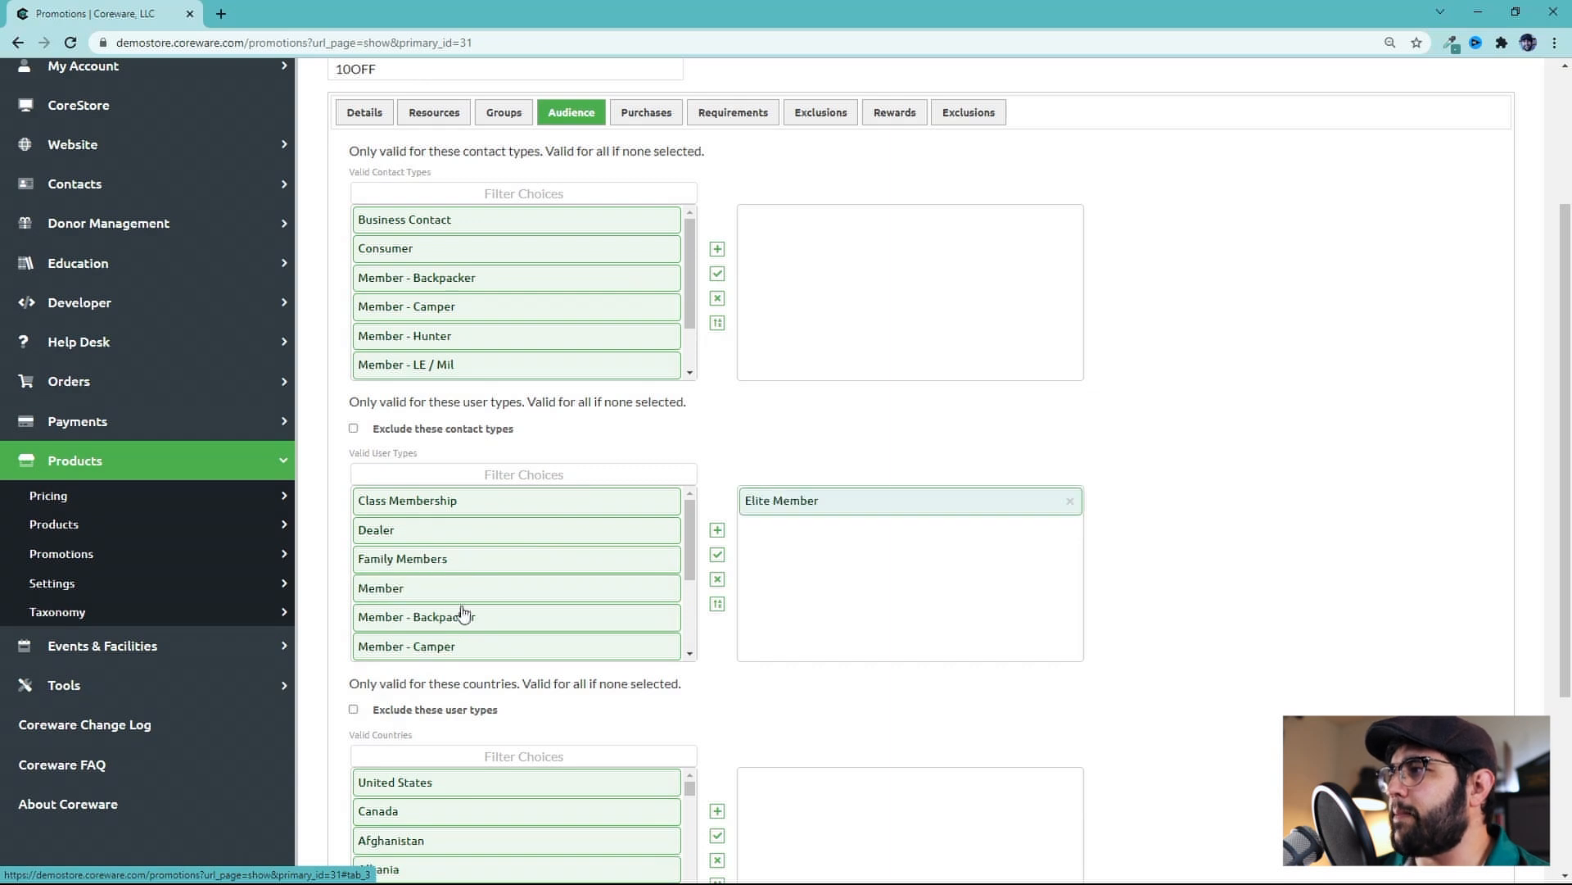
left_click(440, 588)
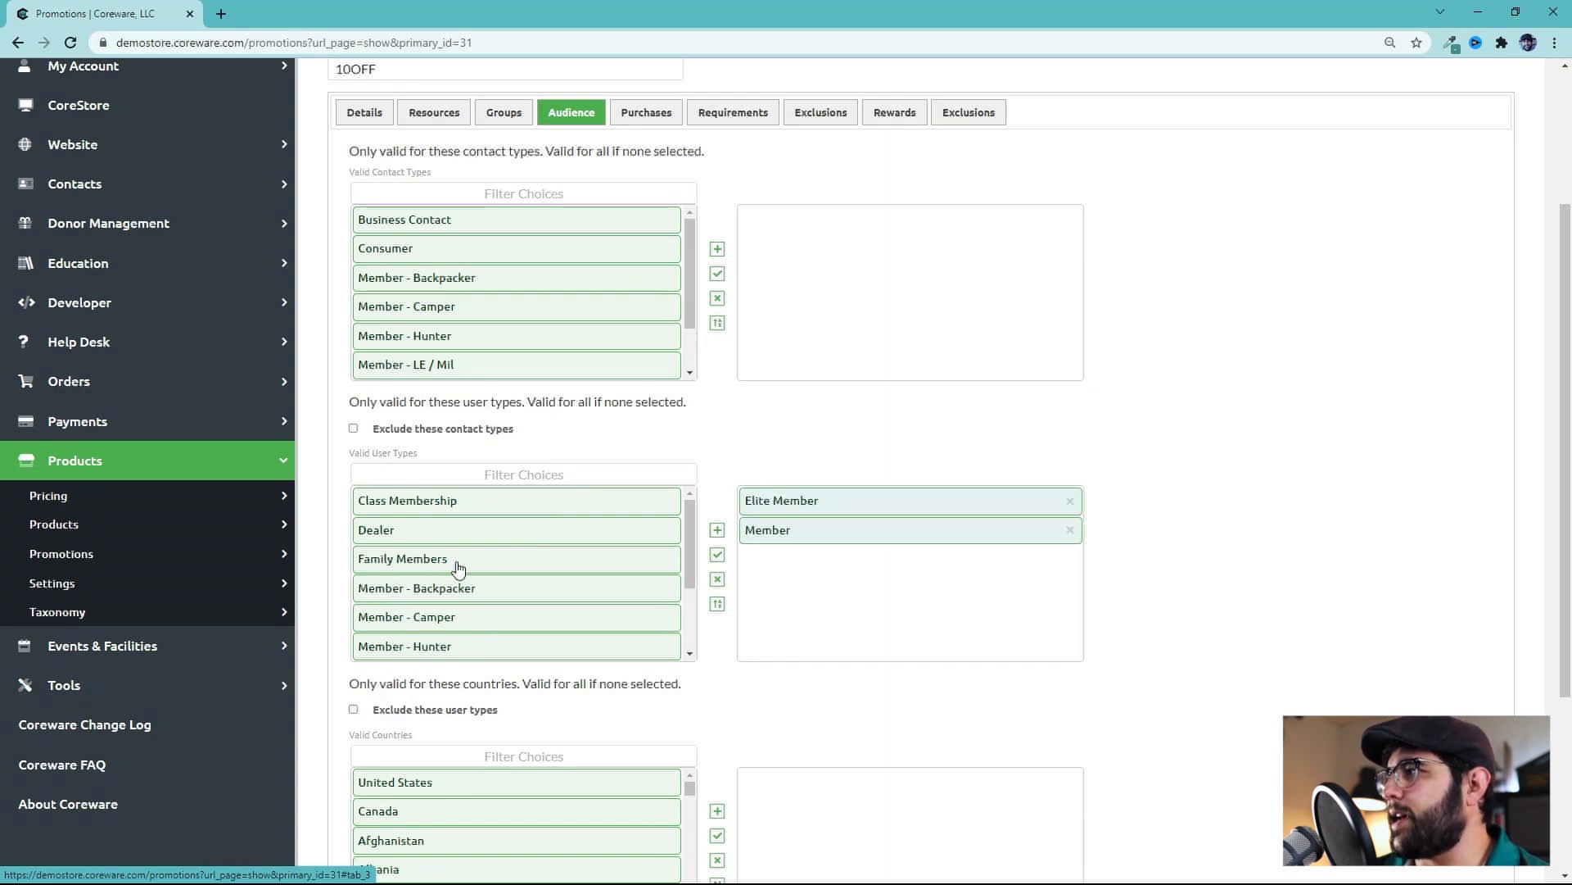
left_click(459, 565)
Switch to the Details tab and back to the Audience tab
scroll(626, 578, "down", 1)
scroll(627, 577, "down", 3)
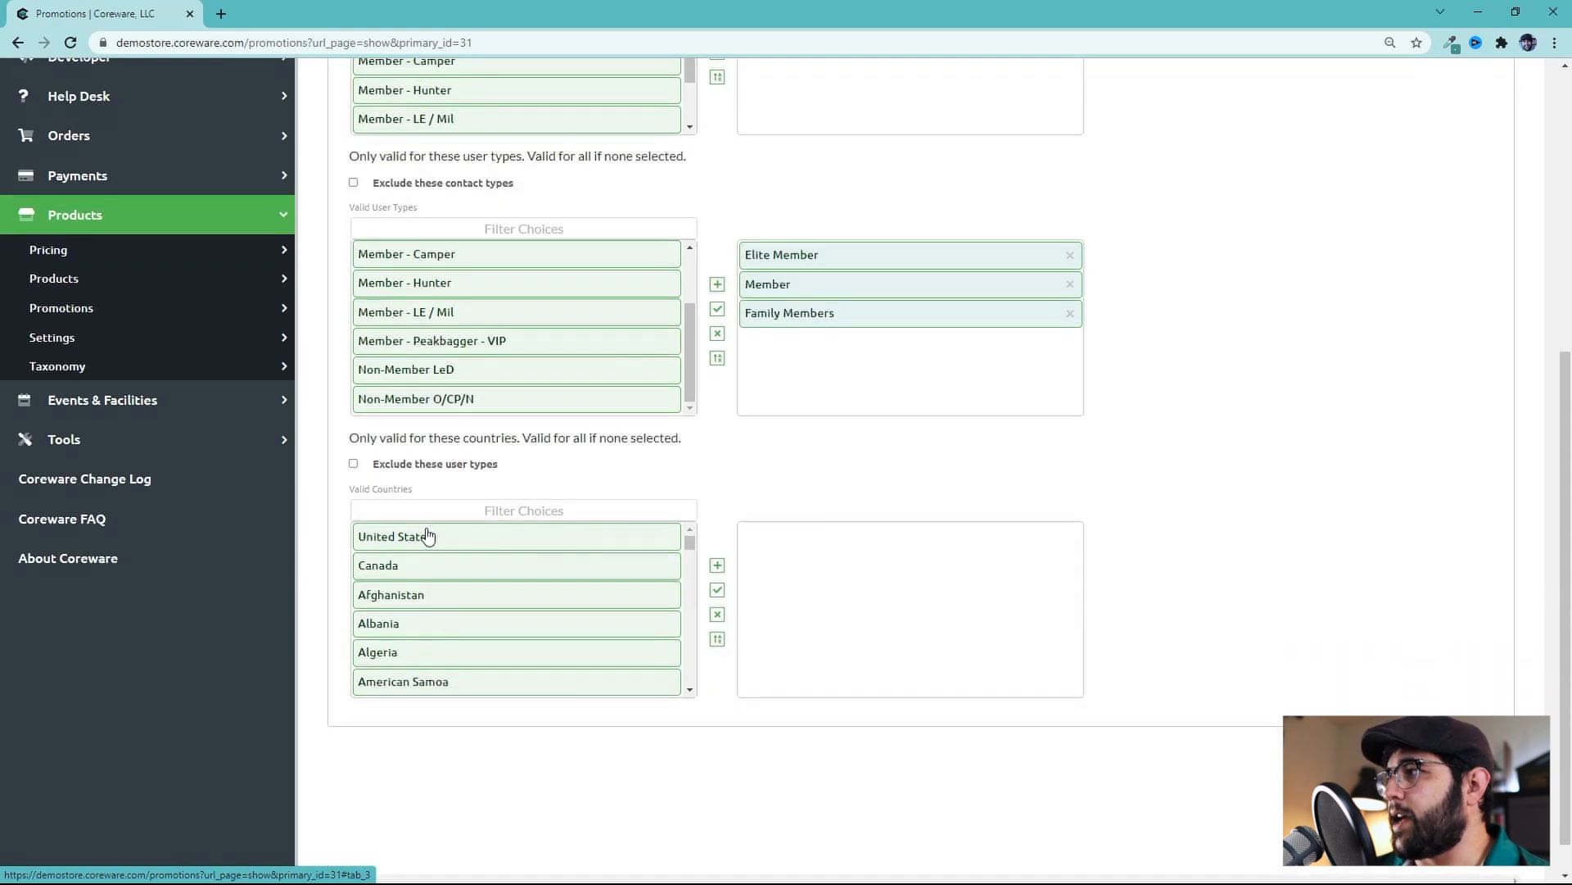
scroll(494, 633, "up", 1)
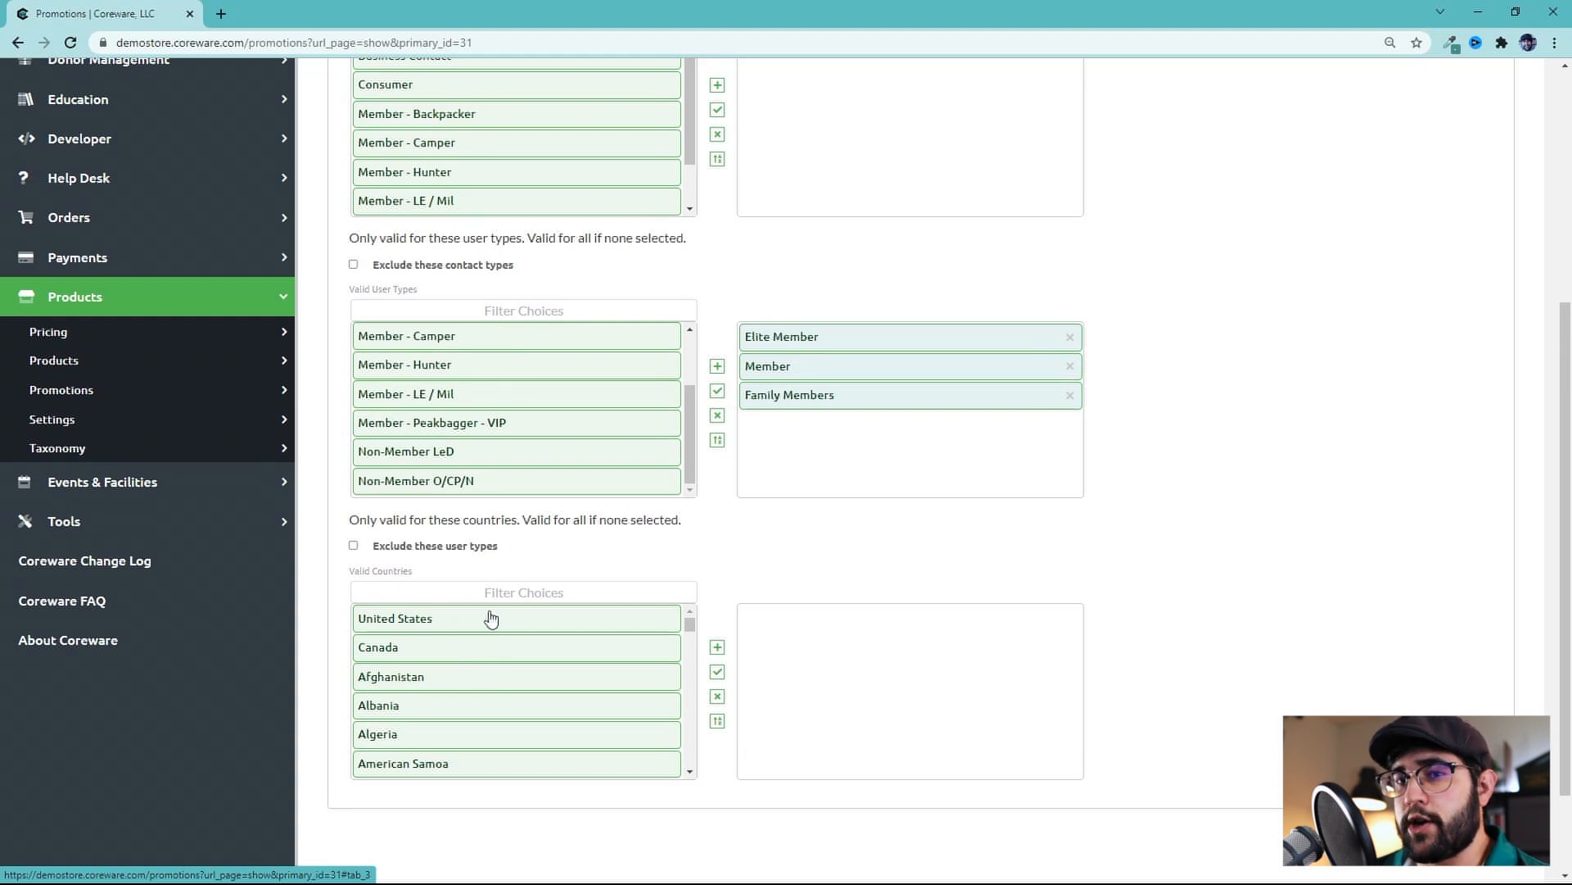
scroll(1041, 520, "up", 3)
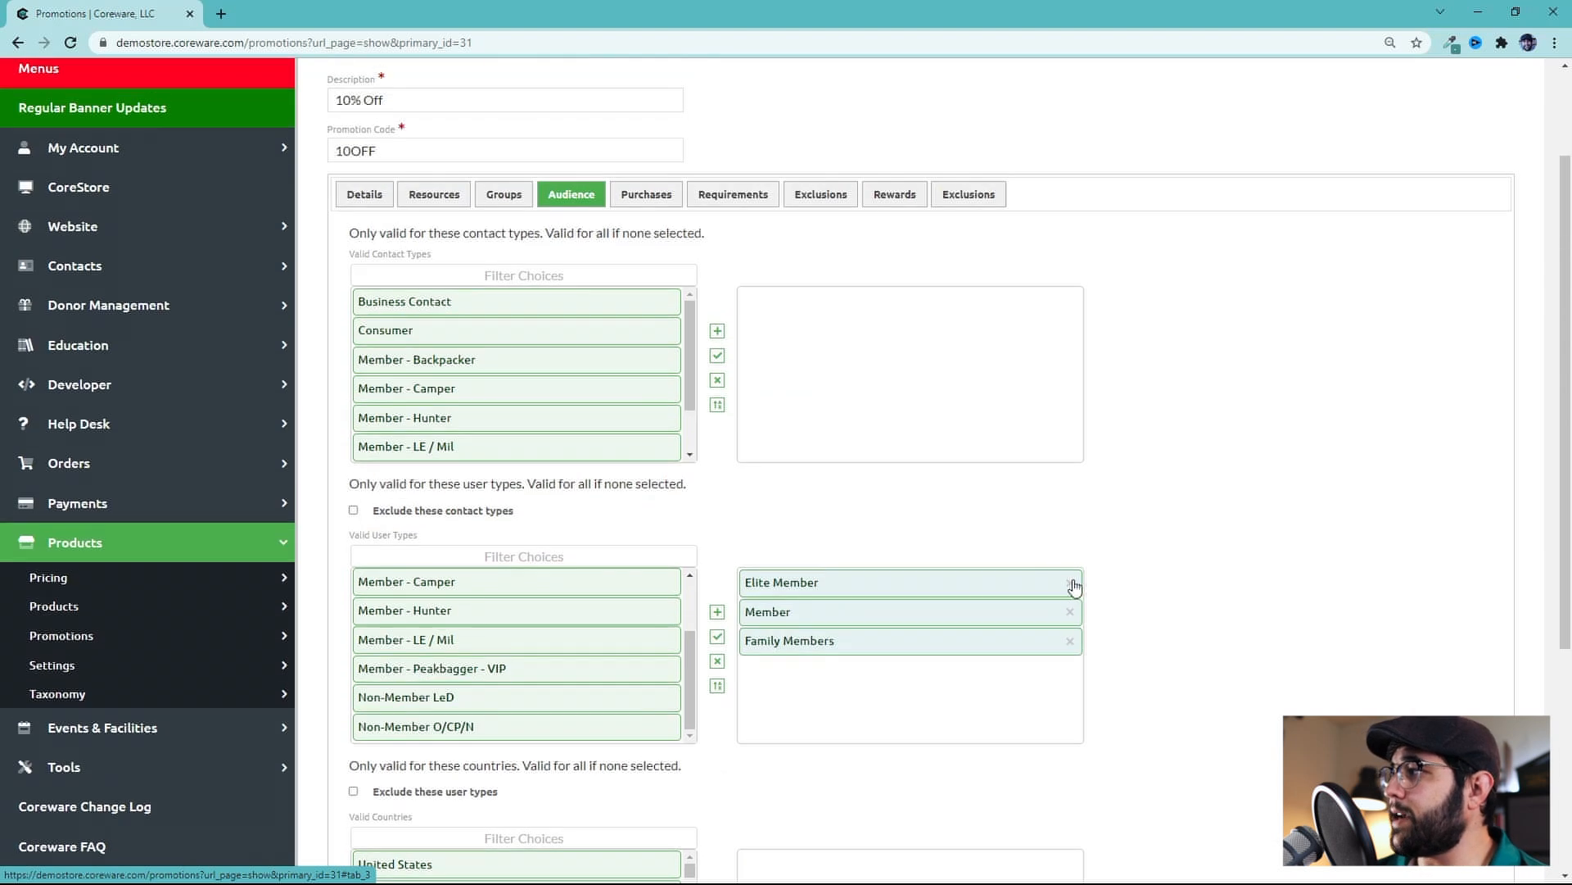
left_click(375, 203)
scroll(680, 610, "down", 5)
scroll(513, 562, "up", 6)
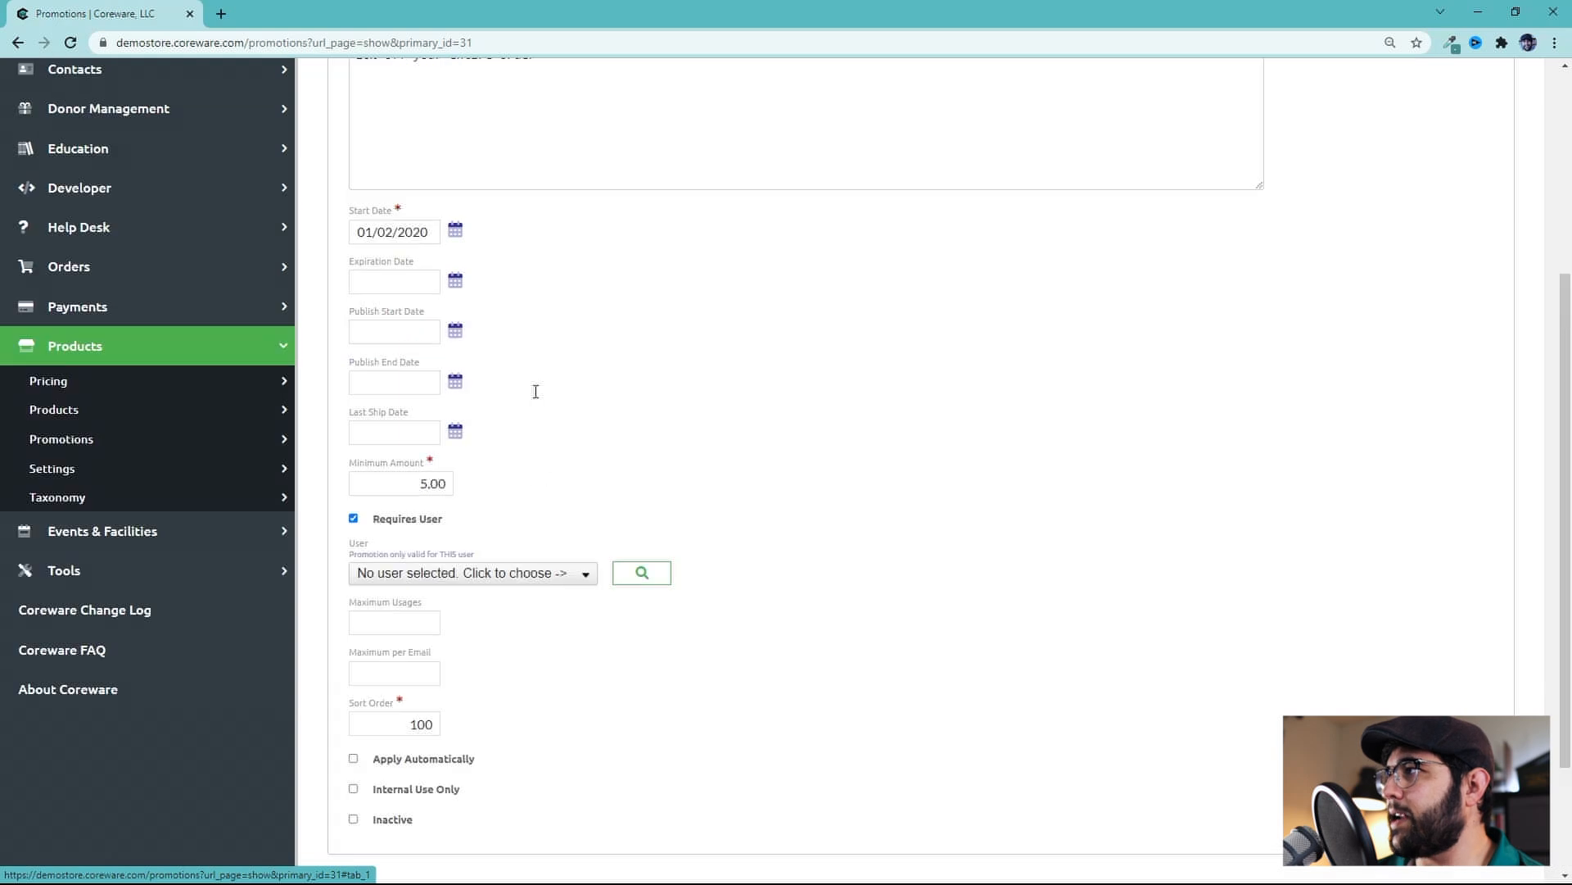
left_click(571, 238)
scroll(688, 458, "down", 2)
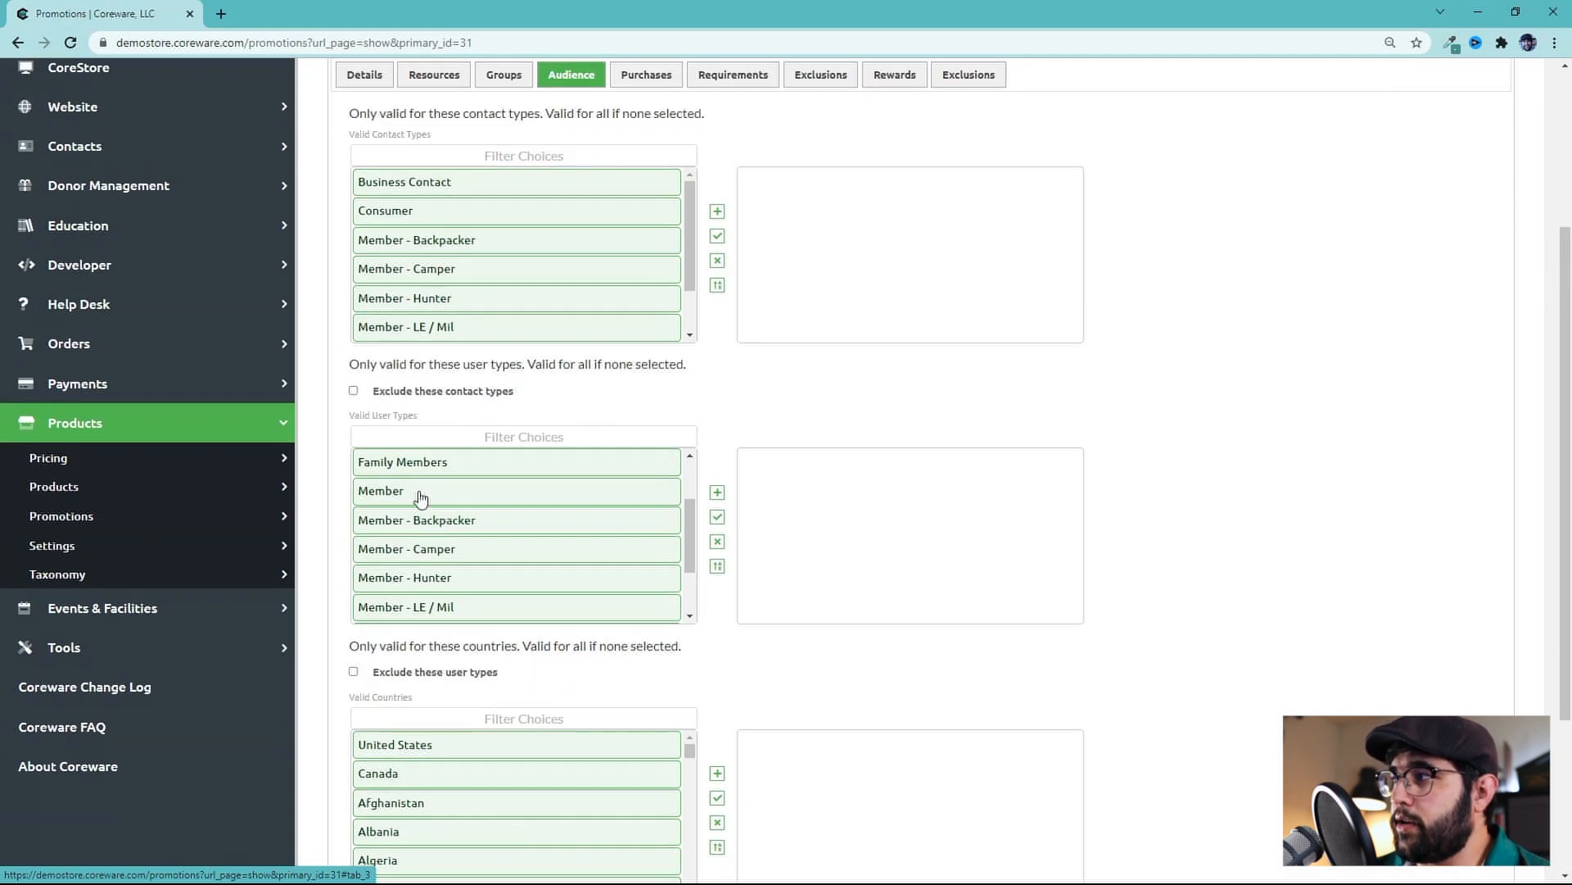
Add Member, Family Members and Member - Hunter as valid user types
left_click(419, 493)
left_click(418, 462)
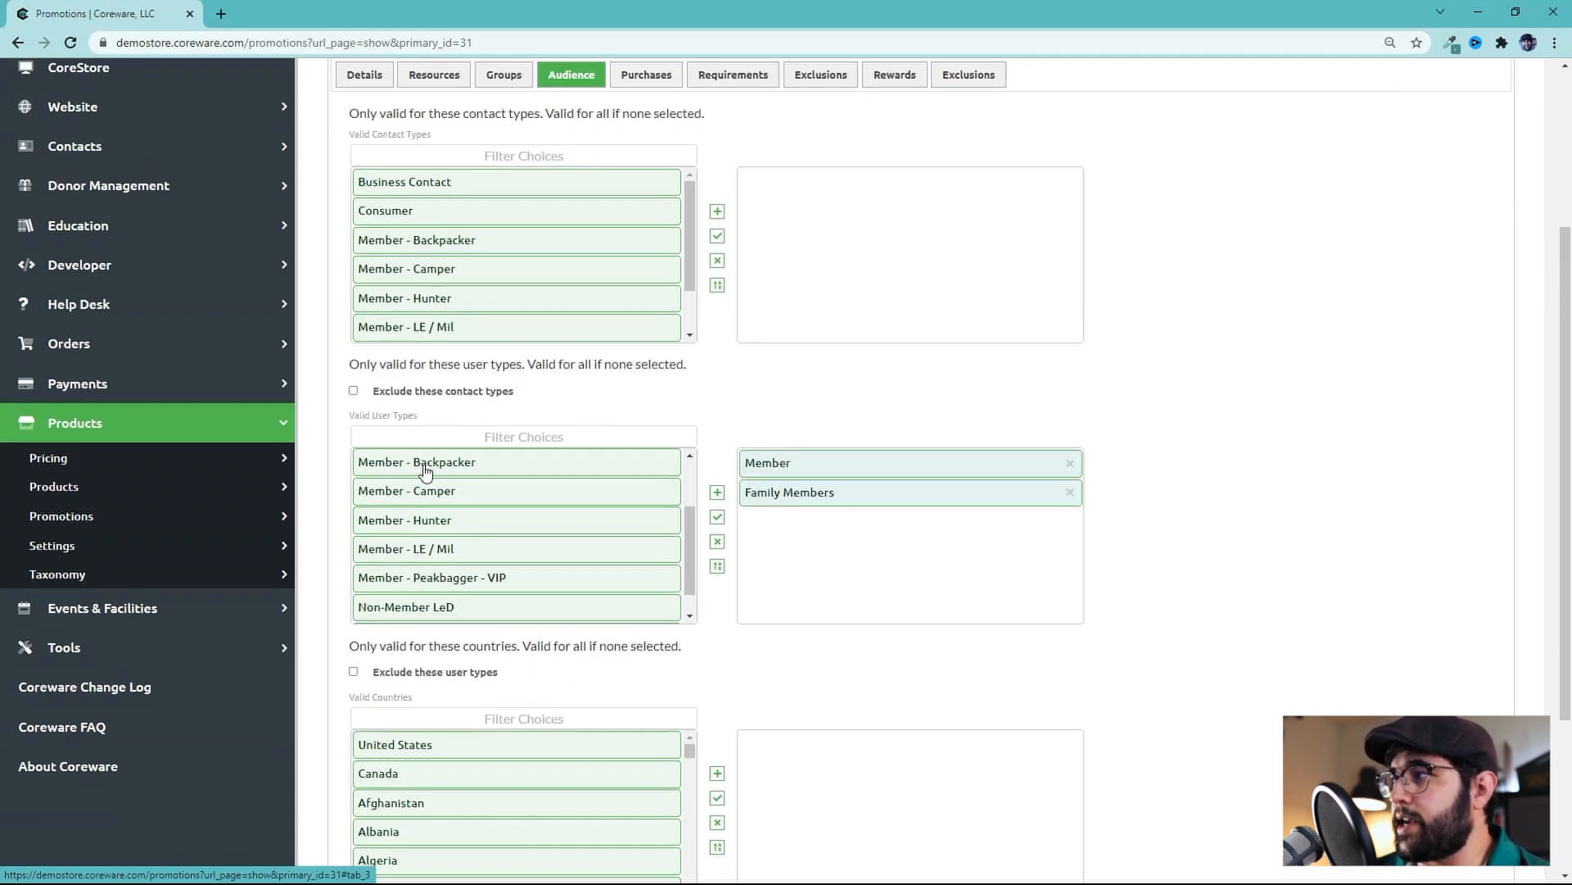
left_click(427, 525)
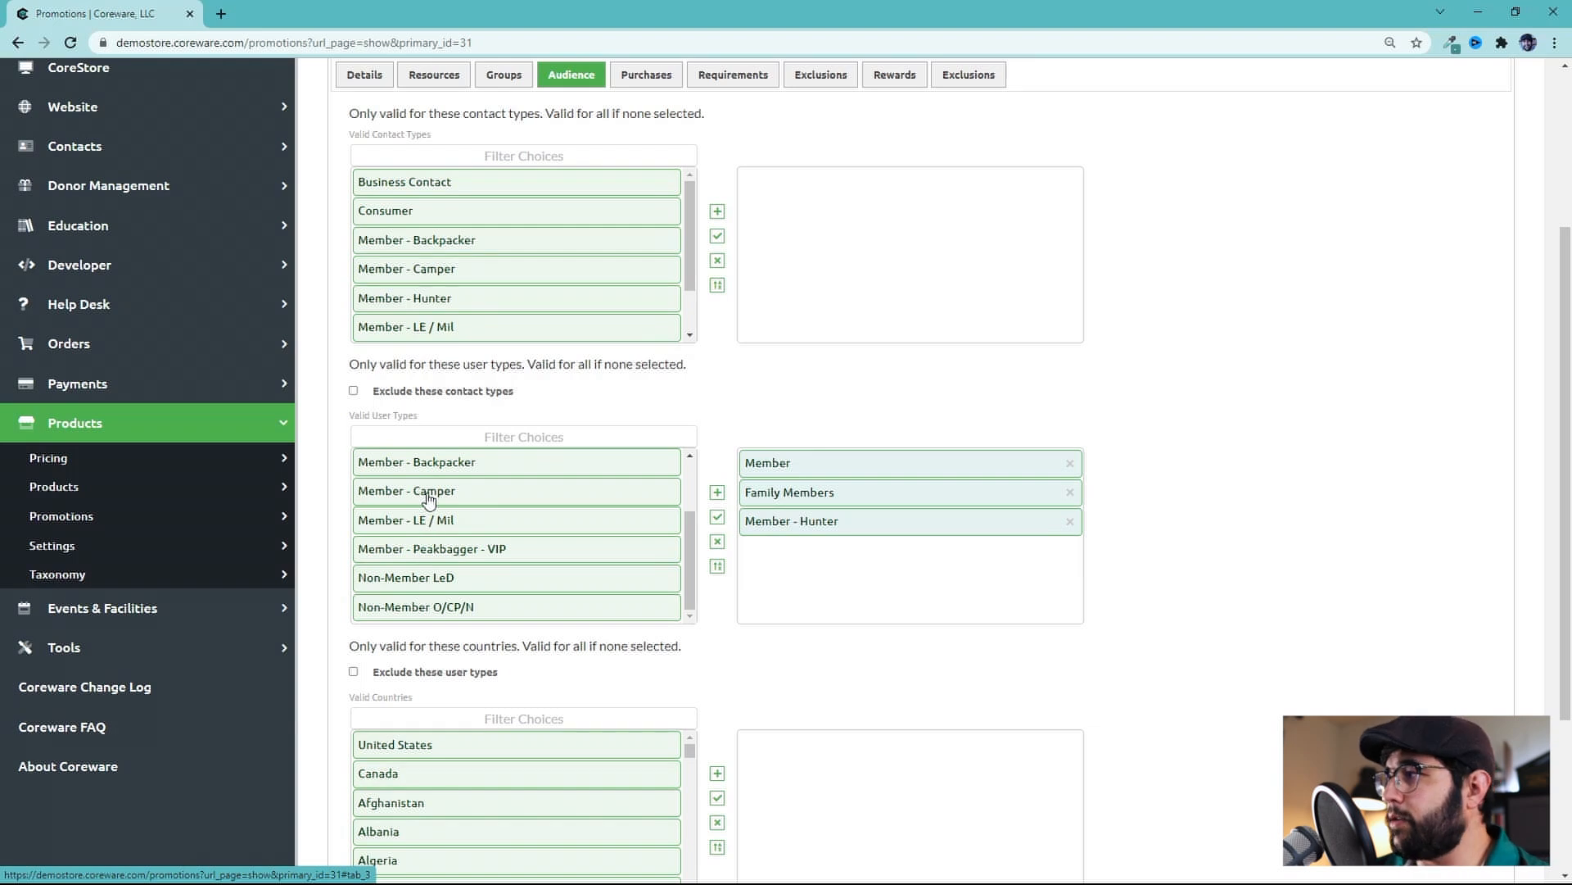
Add United States and Canada as valid countries for the promotion
scroll(597, 544, "down", 3)
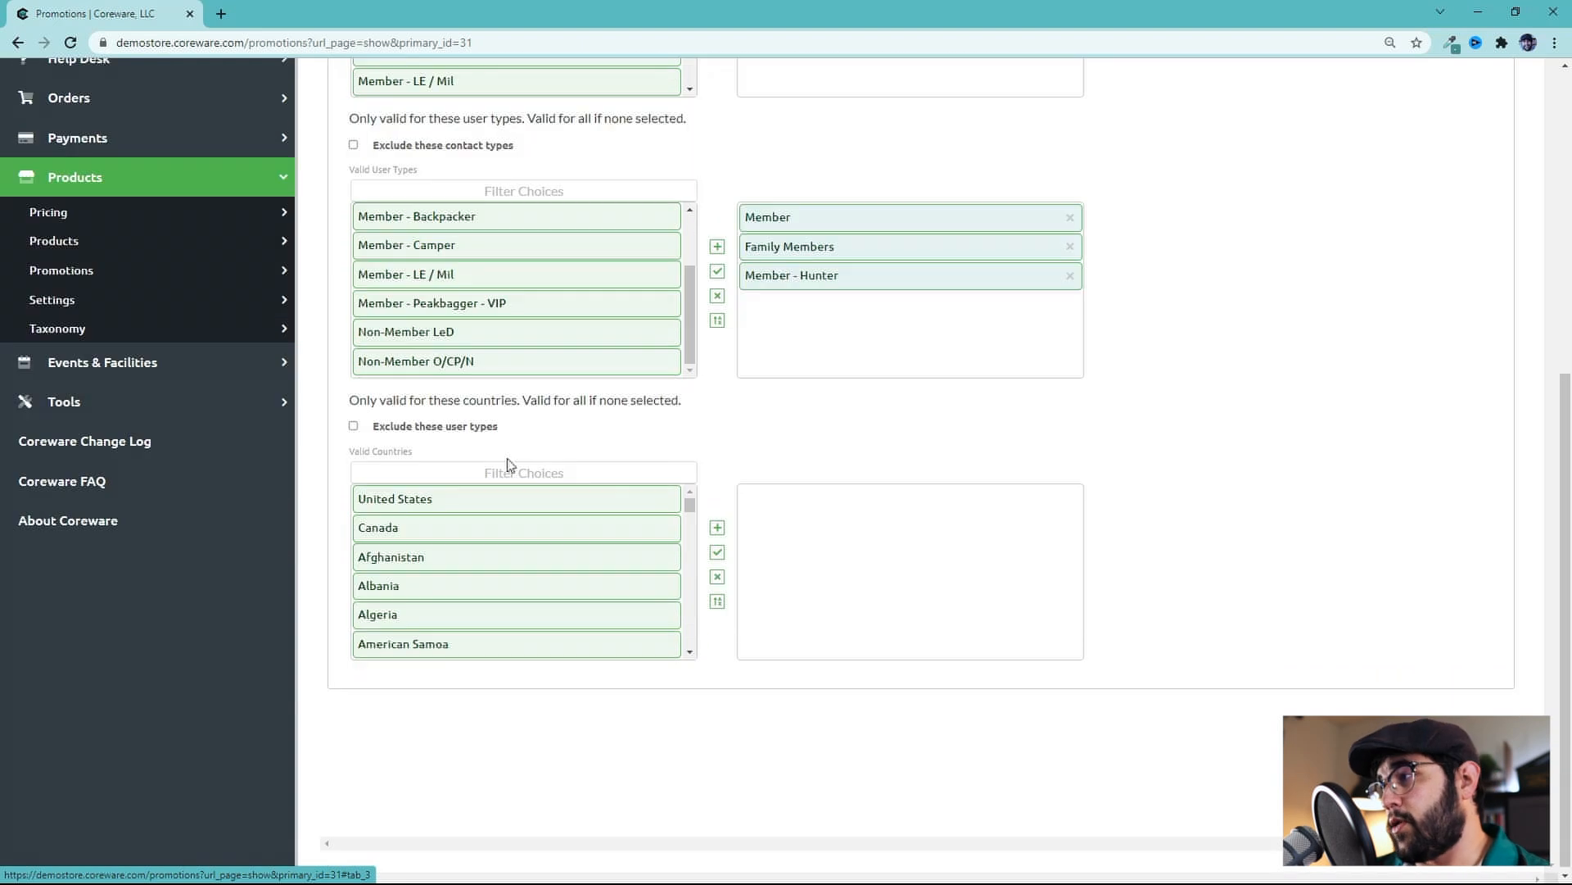
left_click(478, 503)
left_click(478, 504)
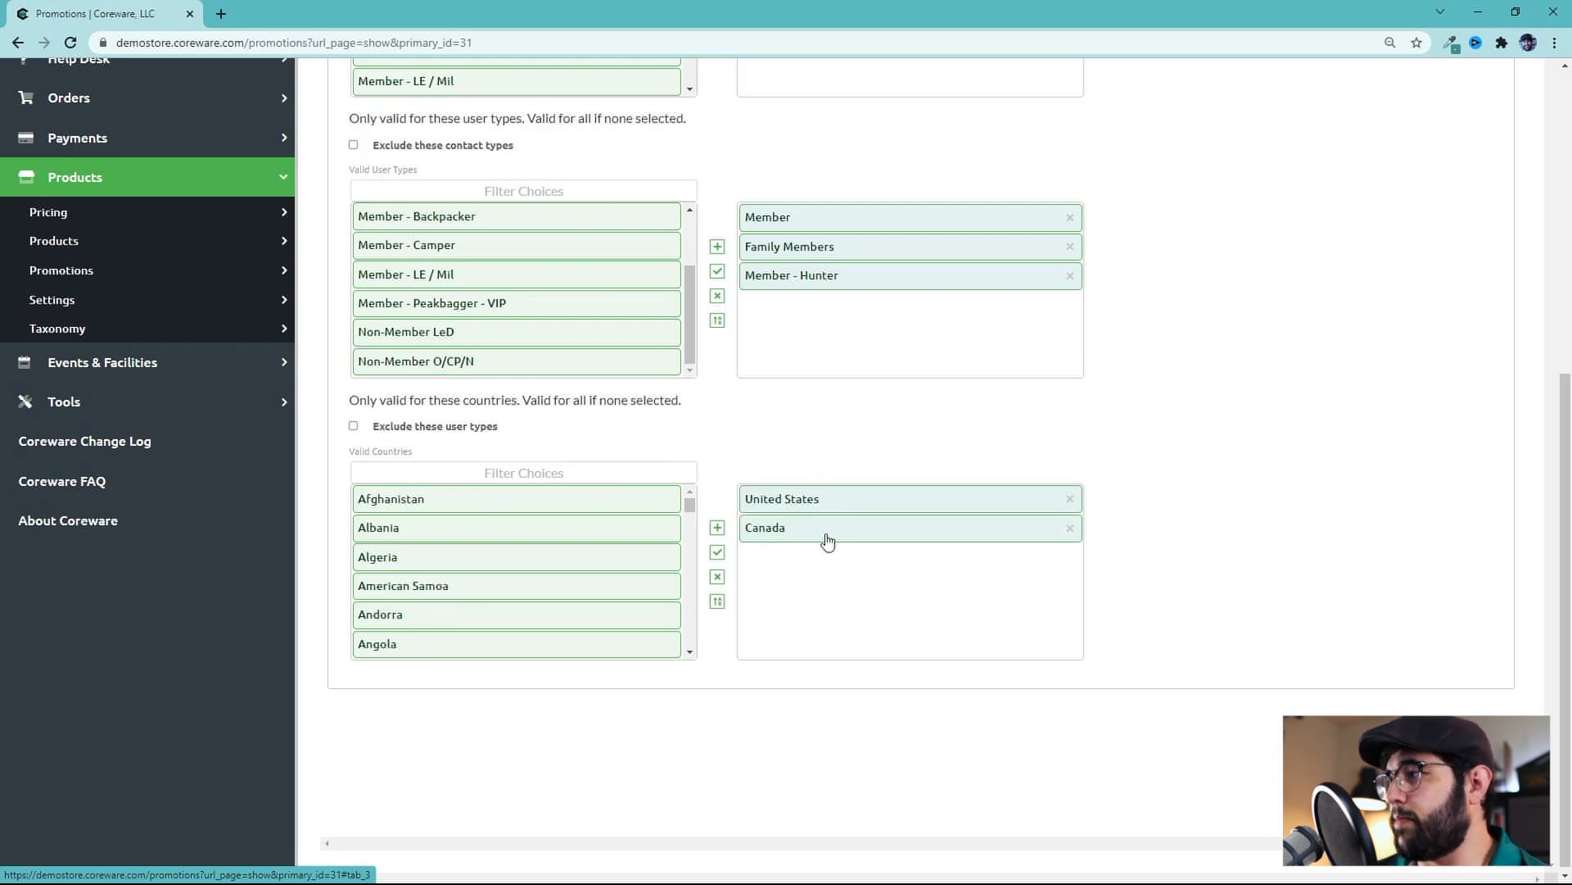
Remove the selected valid countries and user types from the Audience lists
left_click(1069, 499)
left_click(1070, 498)
scroll(1056, 533, "up", 4)
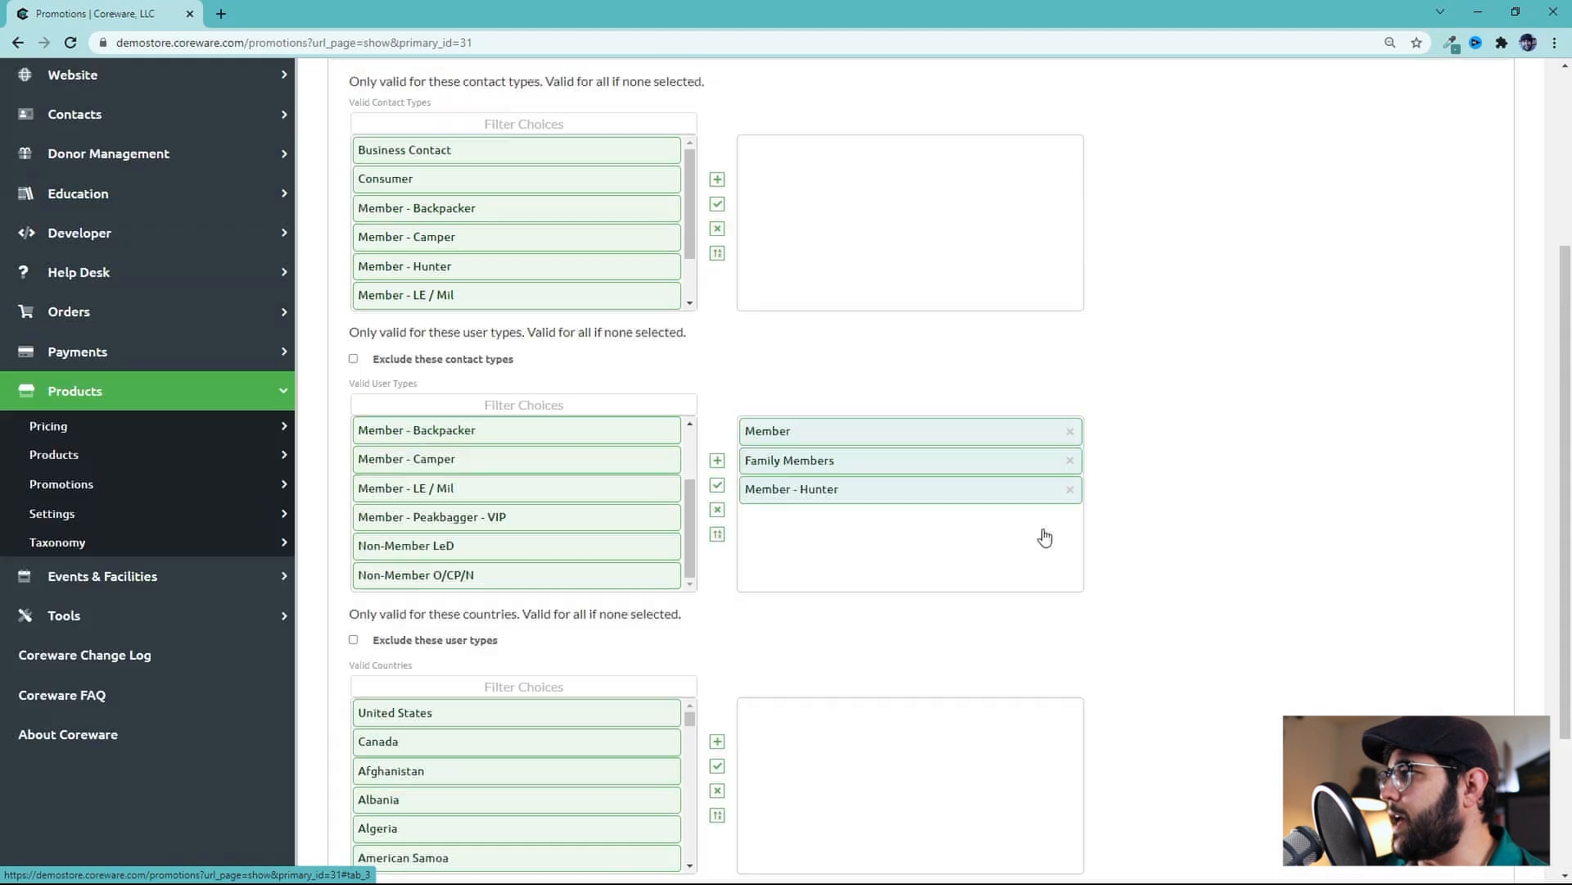
left_click(1070, 545)
left_click(1070, 545)
left_click(1069, 544)
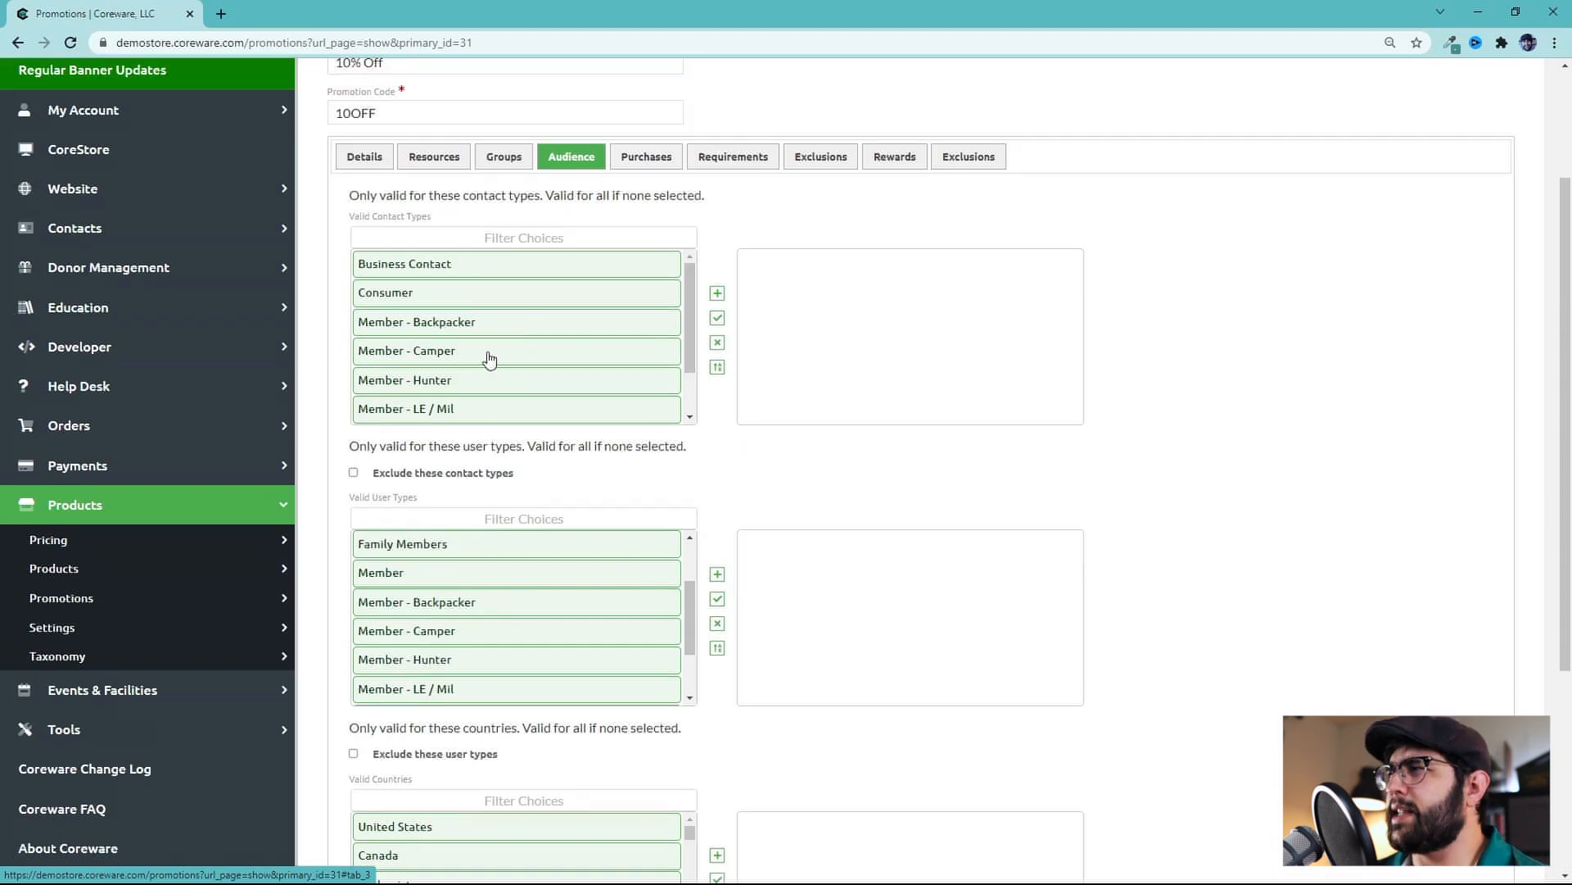
On the Purchases tab, try adding a product requirement row and open its category list
left_click(646, 156)
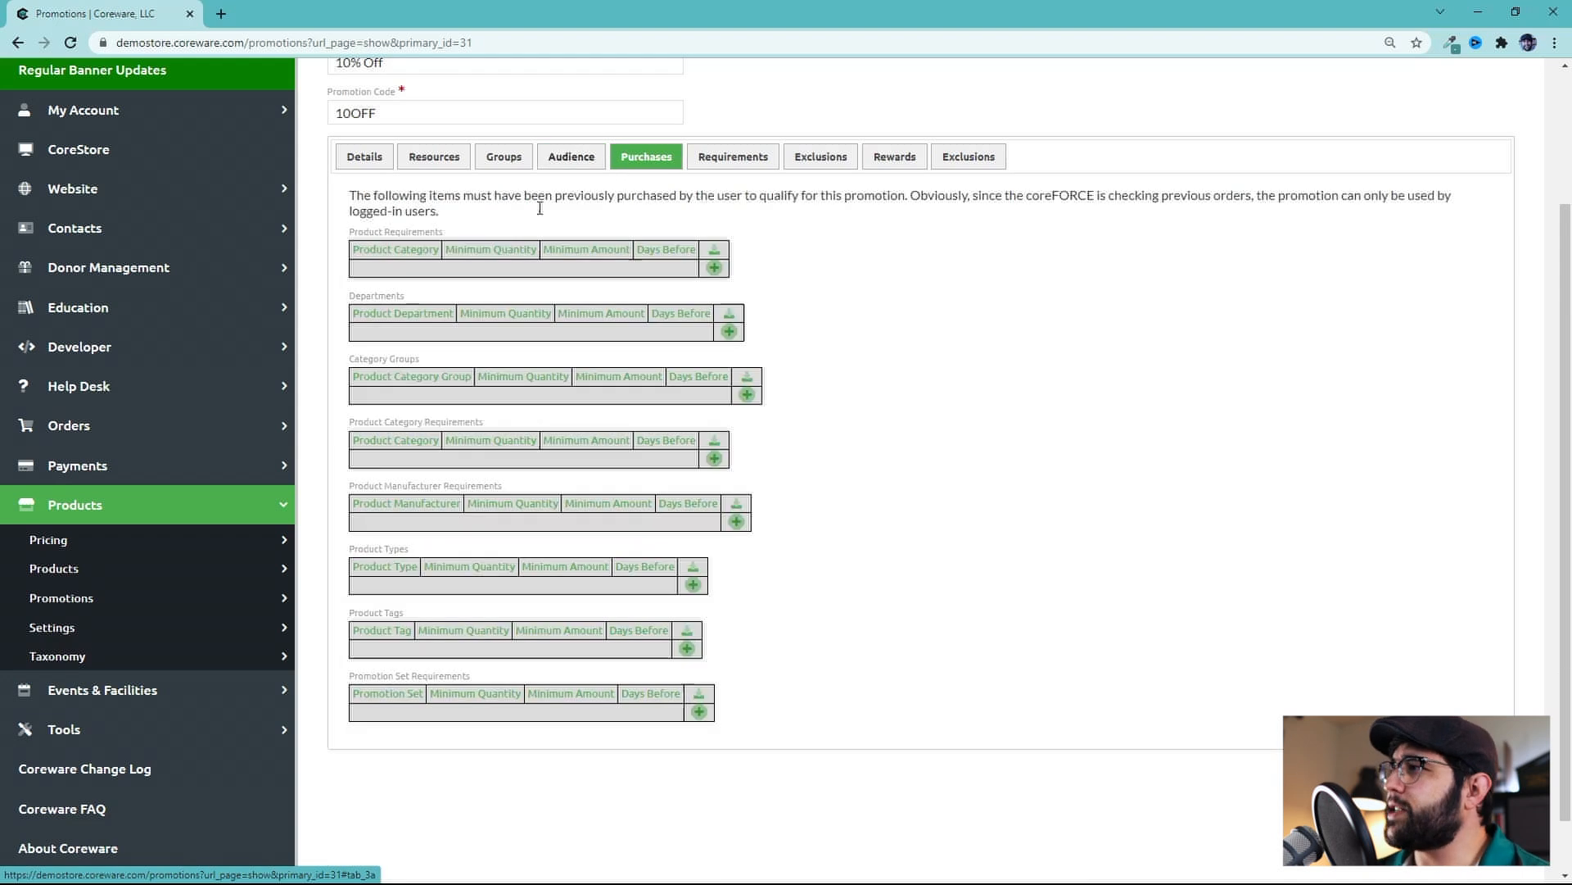
left_click(715, 268)
left_click(463, 280)
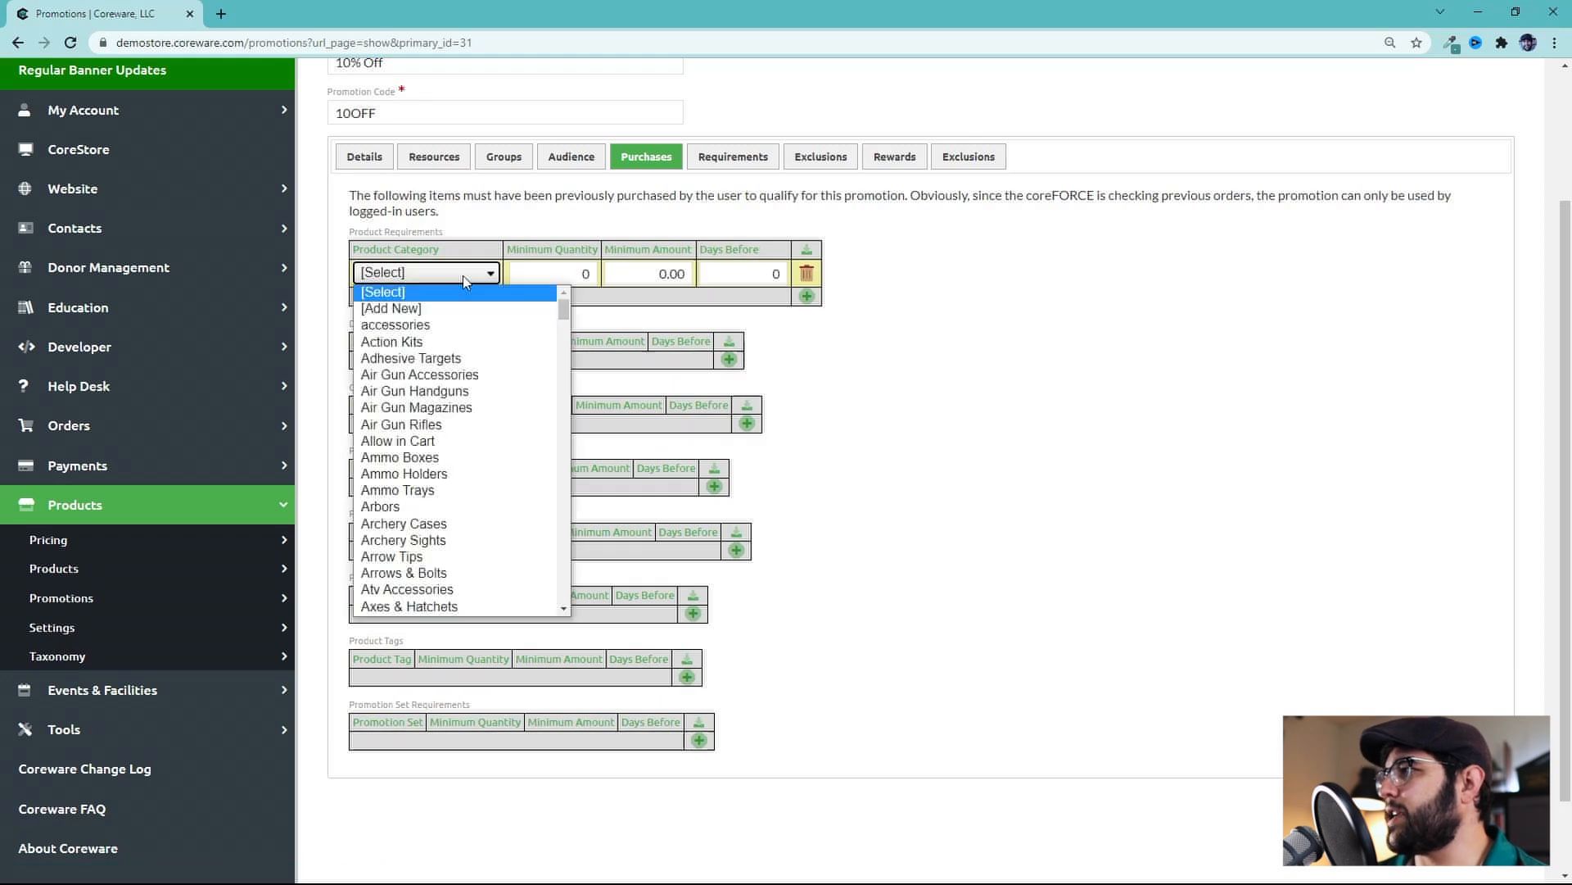
left_click(464, 280)
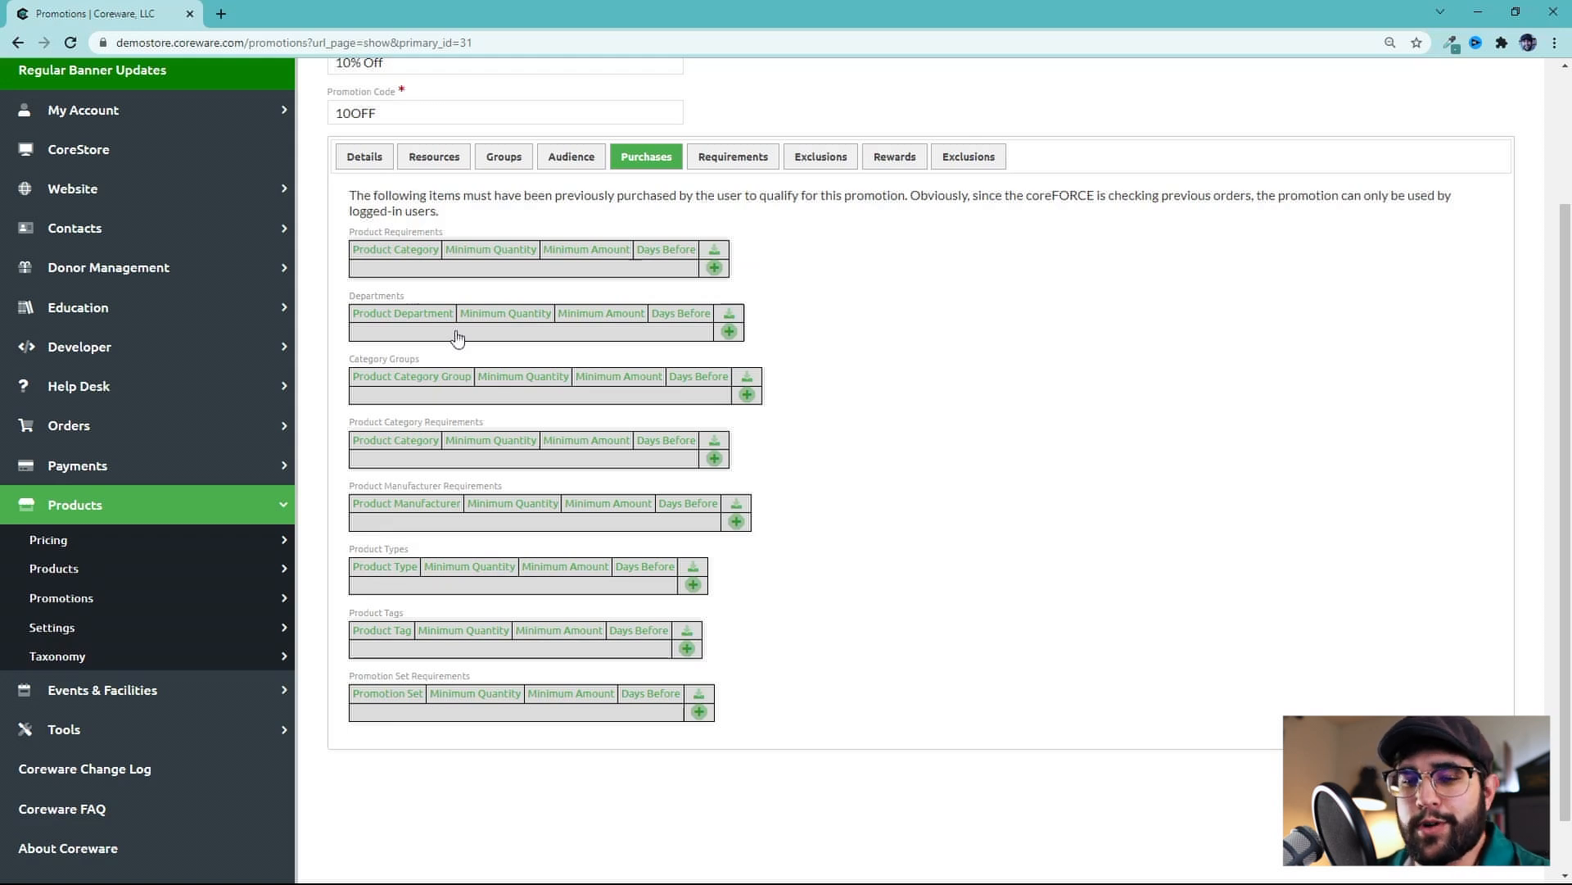
On the Purchases tab, add a product requirement row and select its Days Before field
scroll(755, 305, "up", 1)
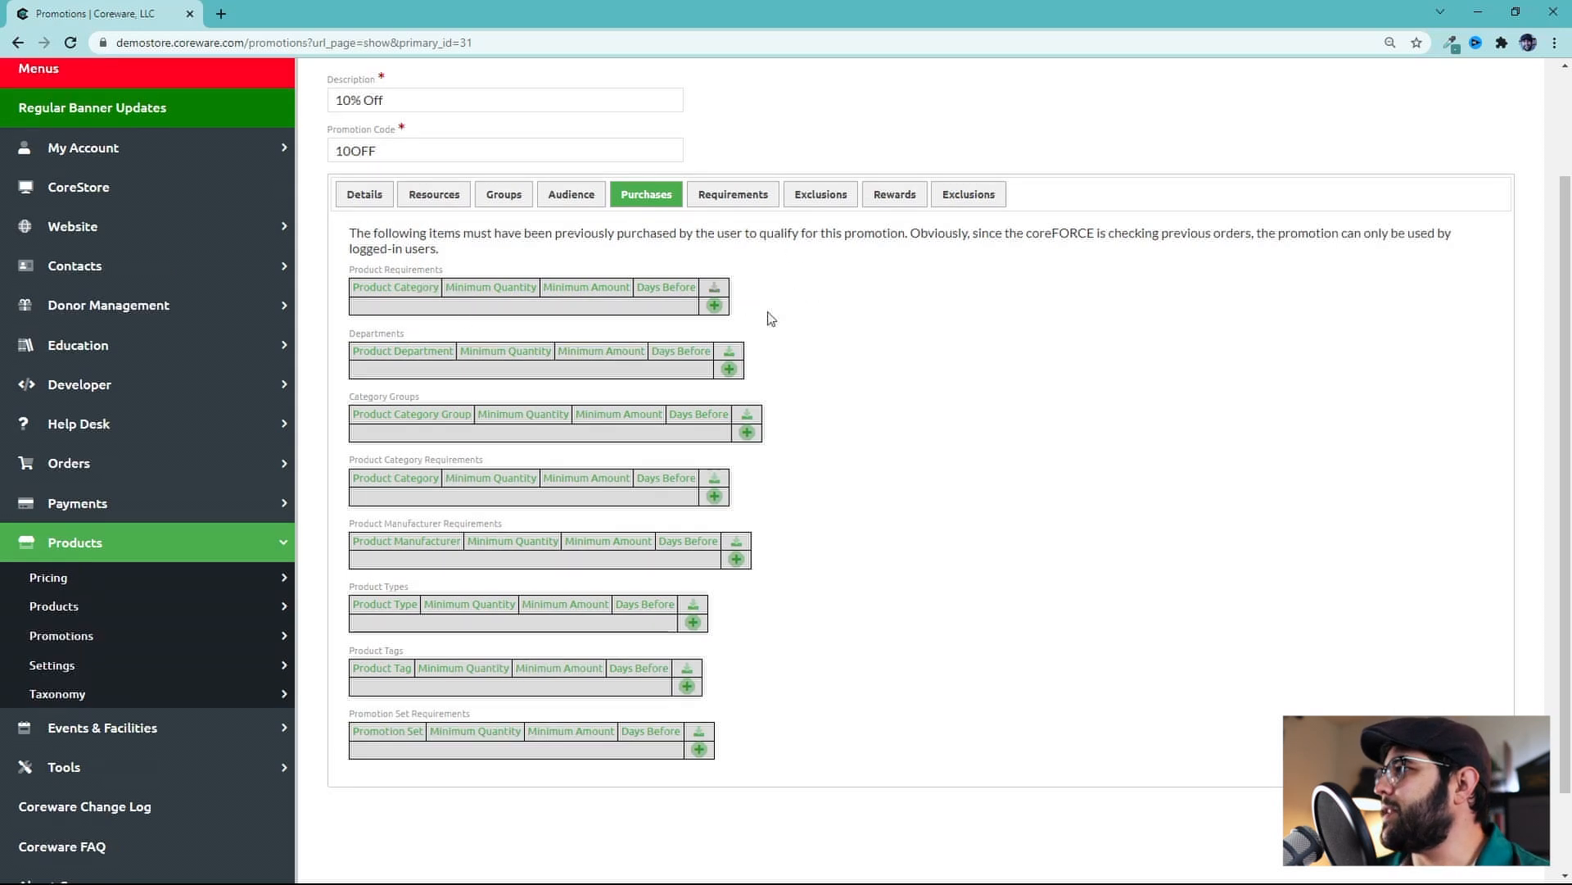
left_click(714, 305)
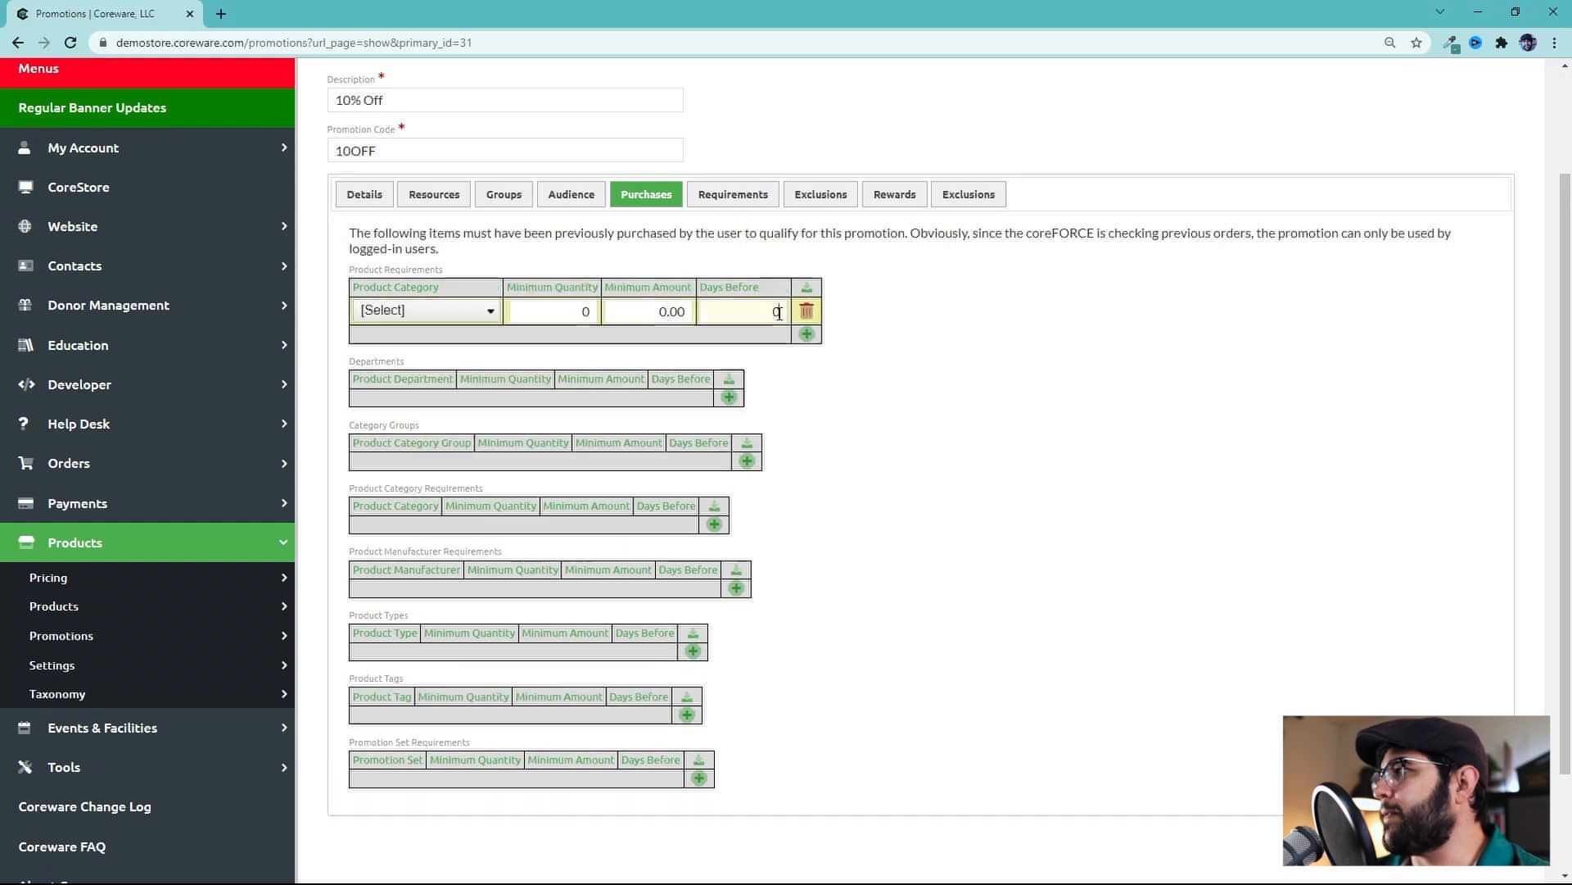
double_click(776, 312)
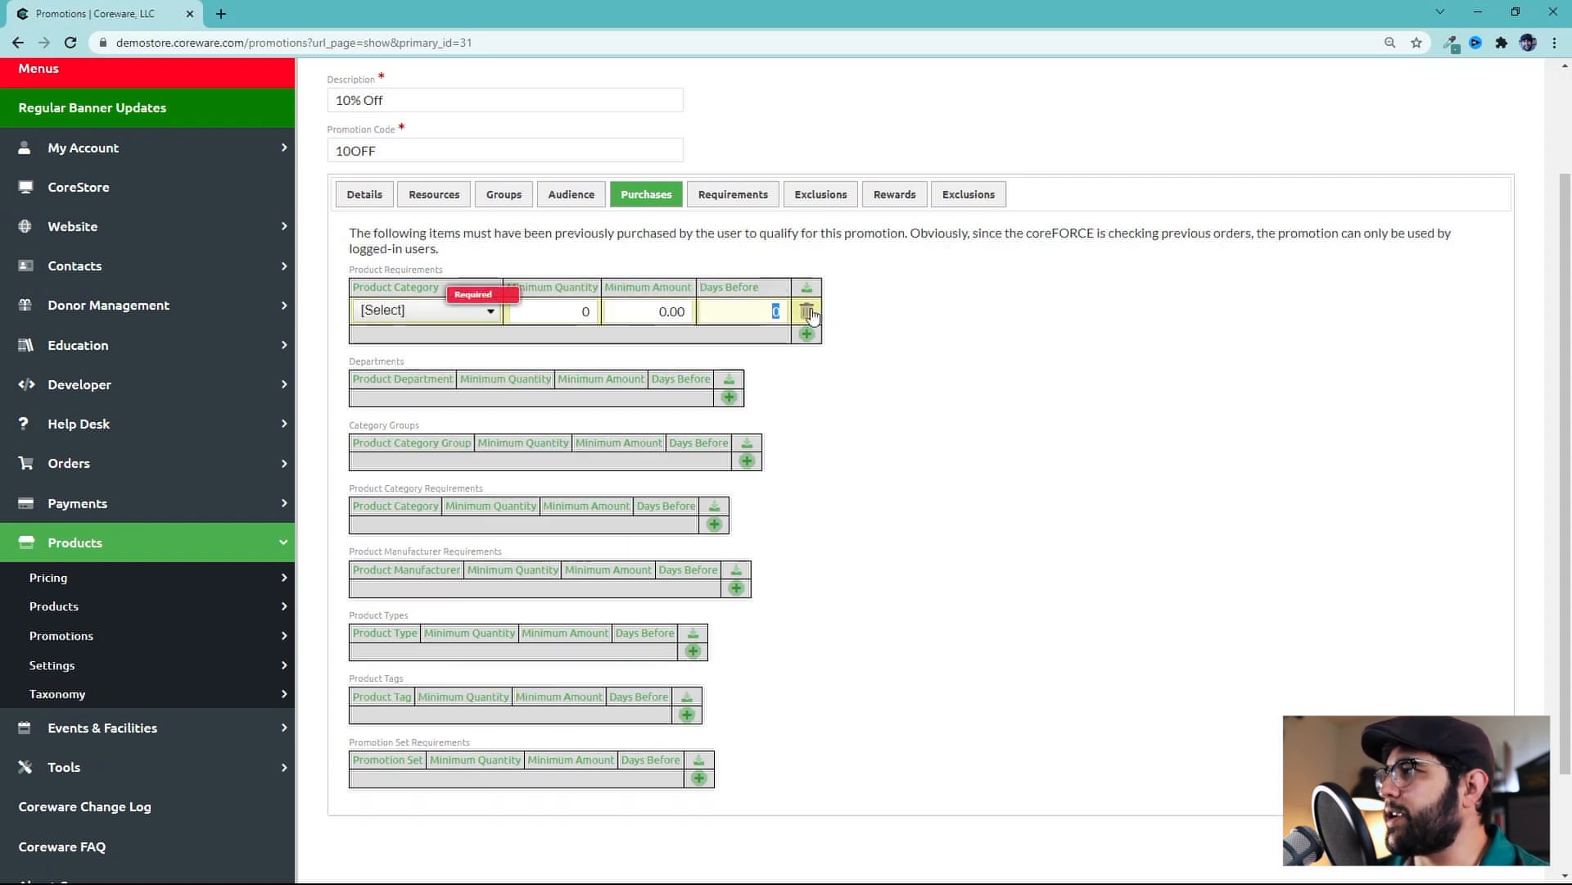
On the Requirements tab, add a department requirement row and delete it again
left_click(733, 194)
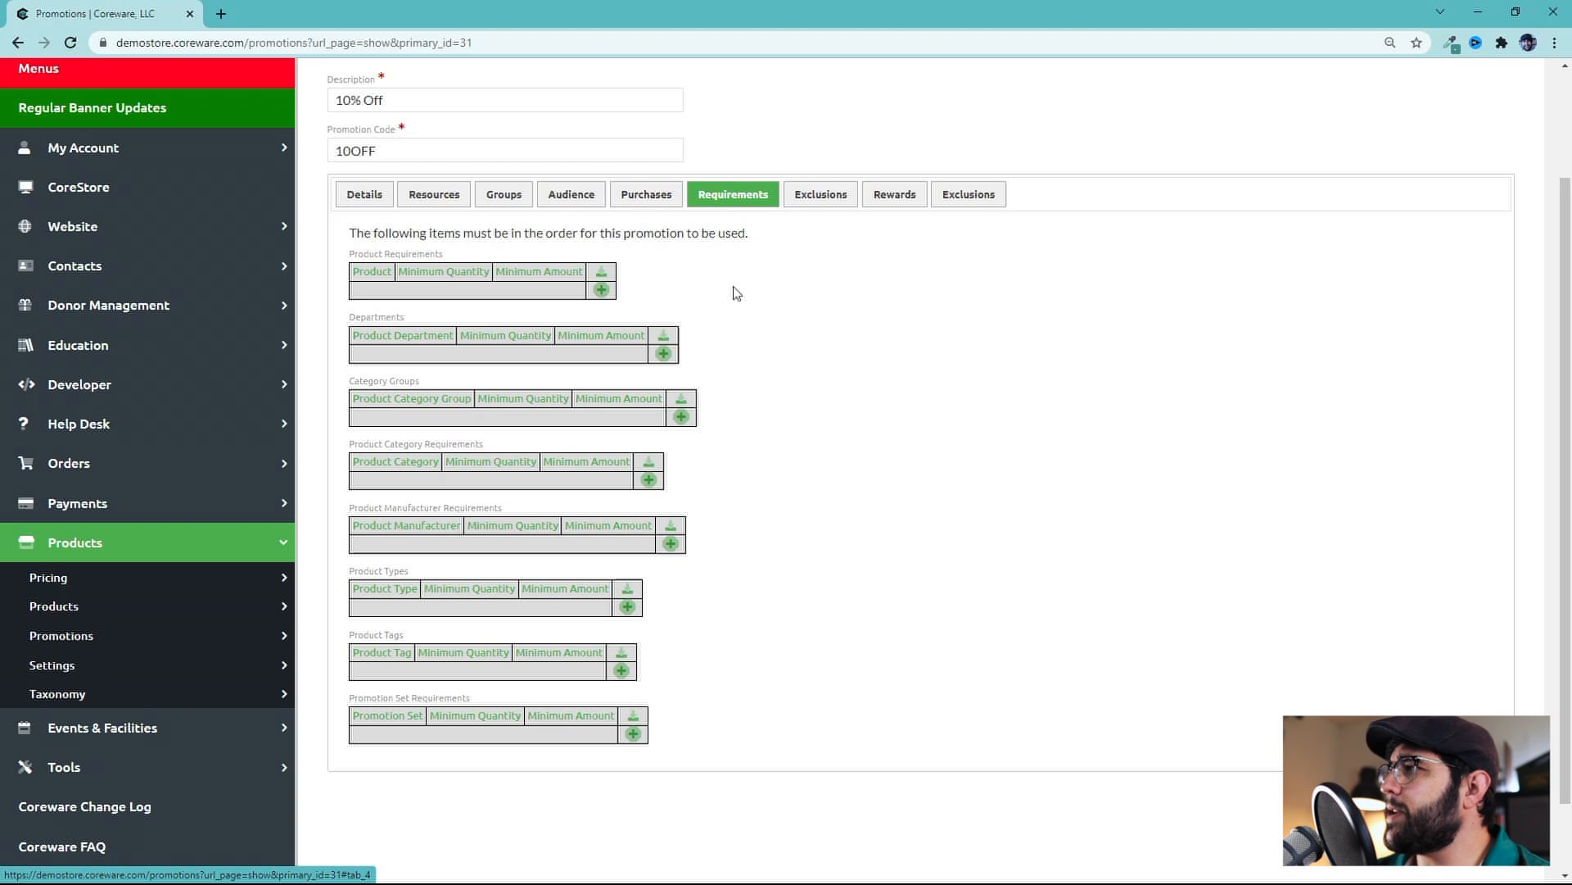
scroll(748, 327, "up", 1)
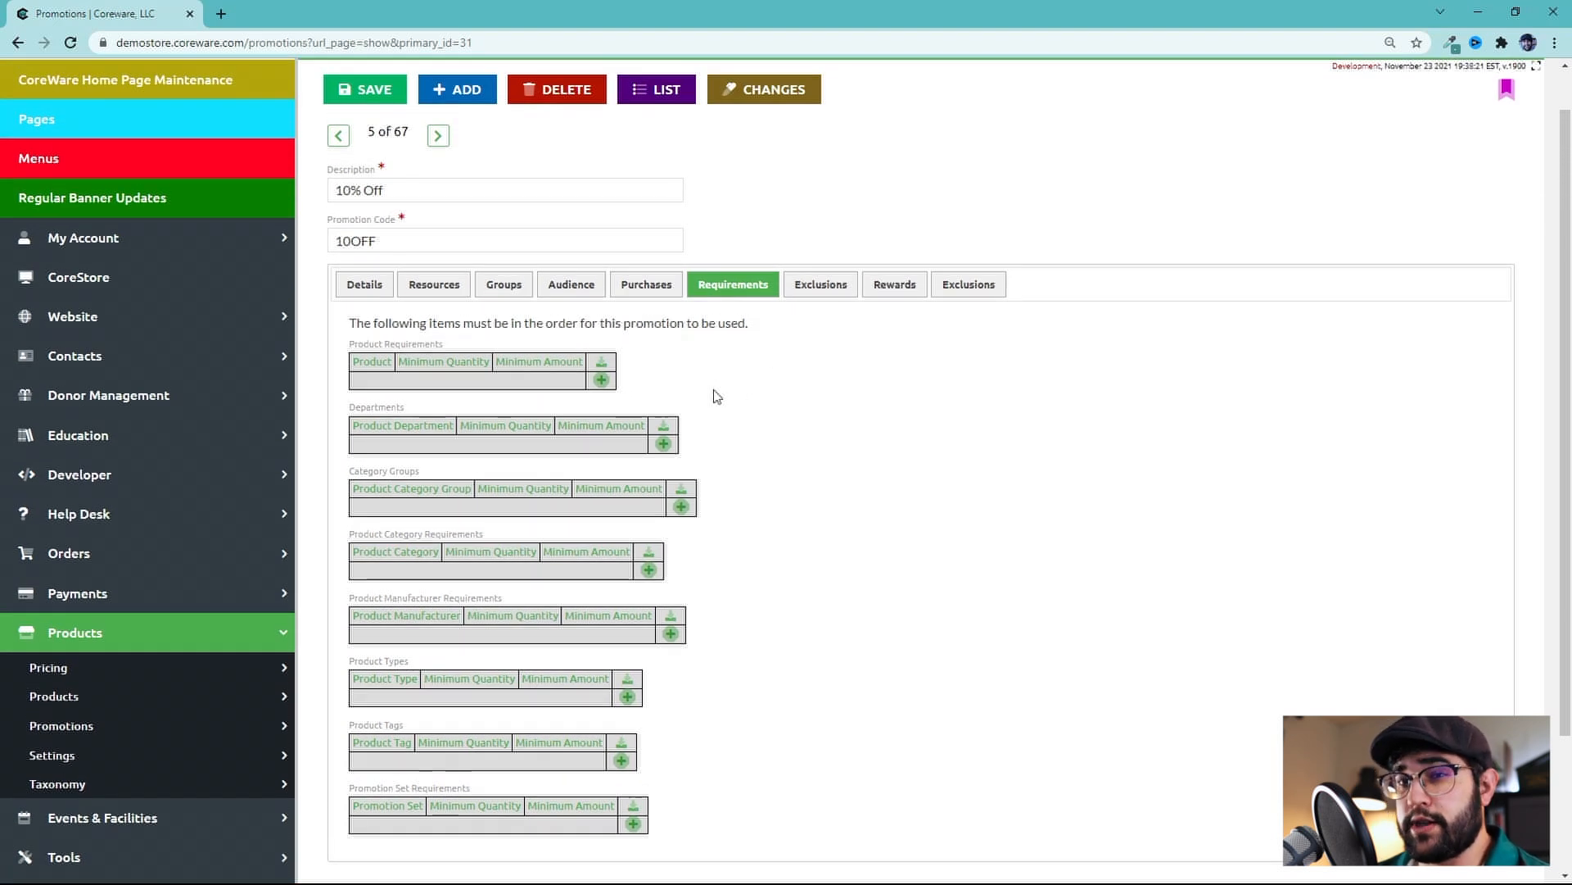
left_click(664, 444)
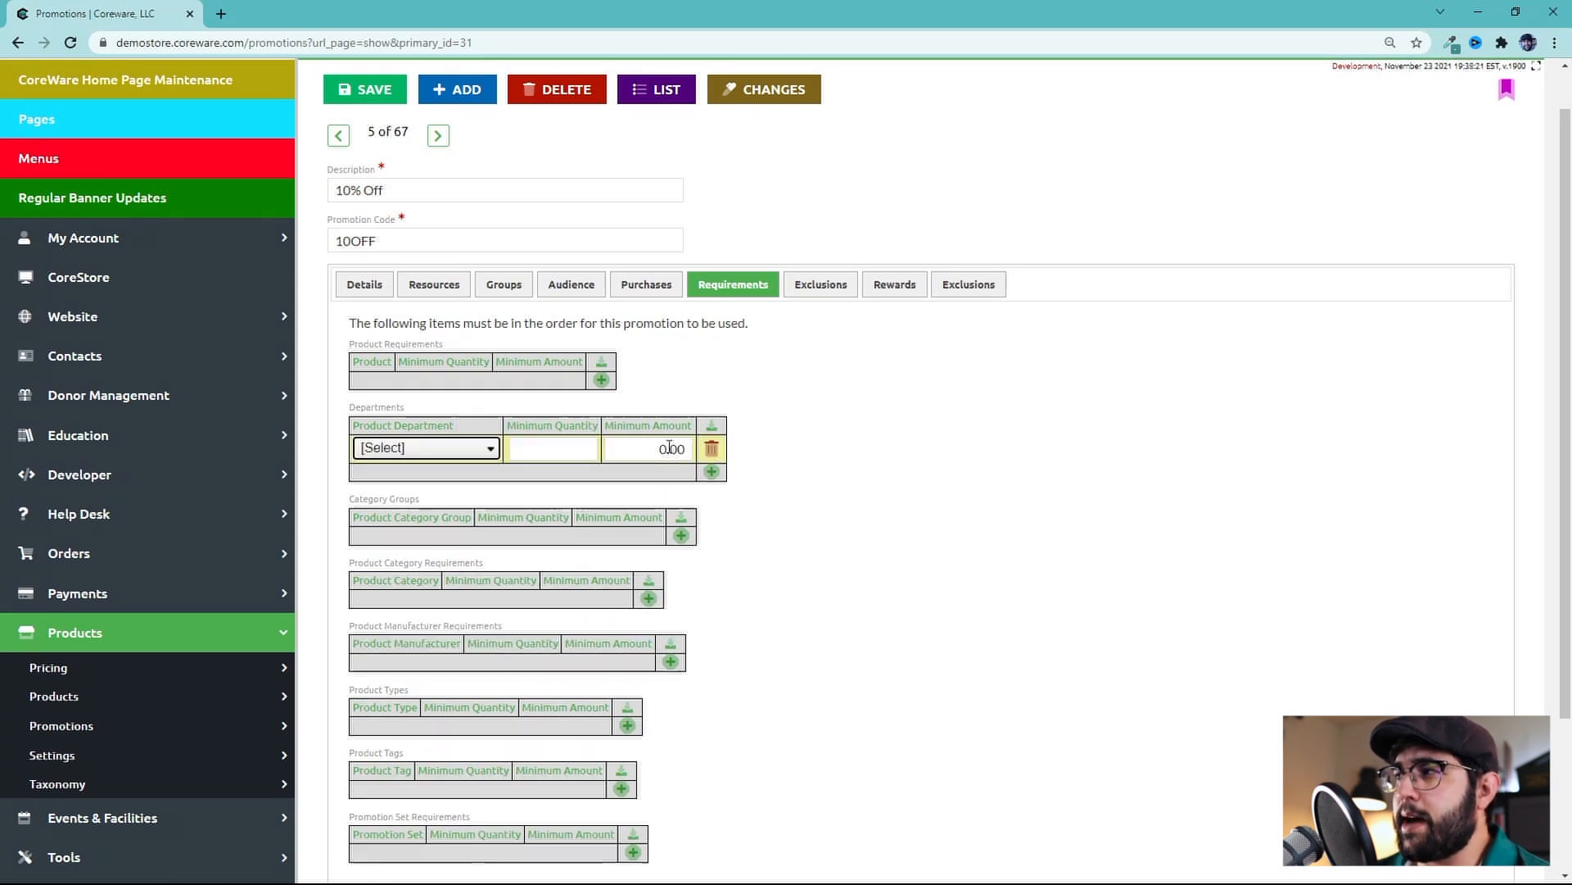
left_click(714, 461)
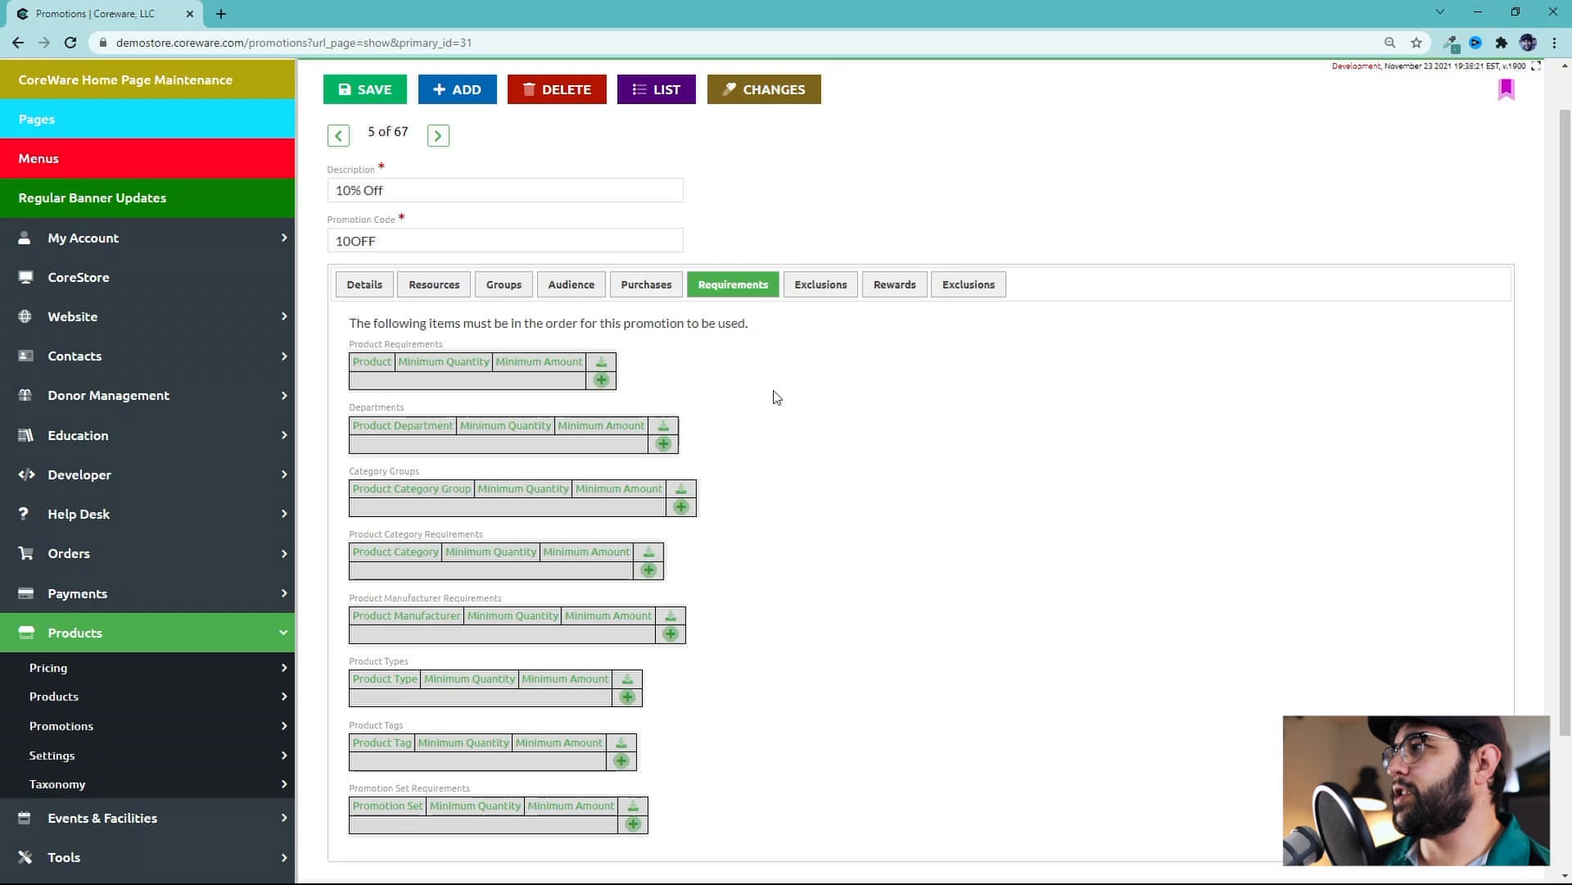
Browse the Exclusions, Requirements and Rewards tabs to compare their options
left_click(810, 291)
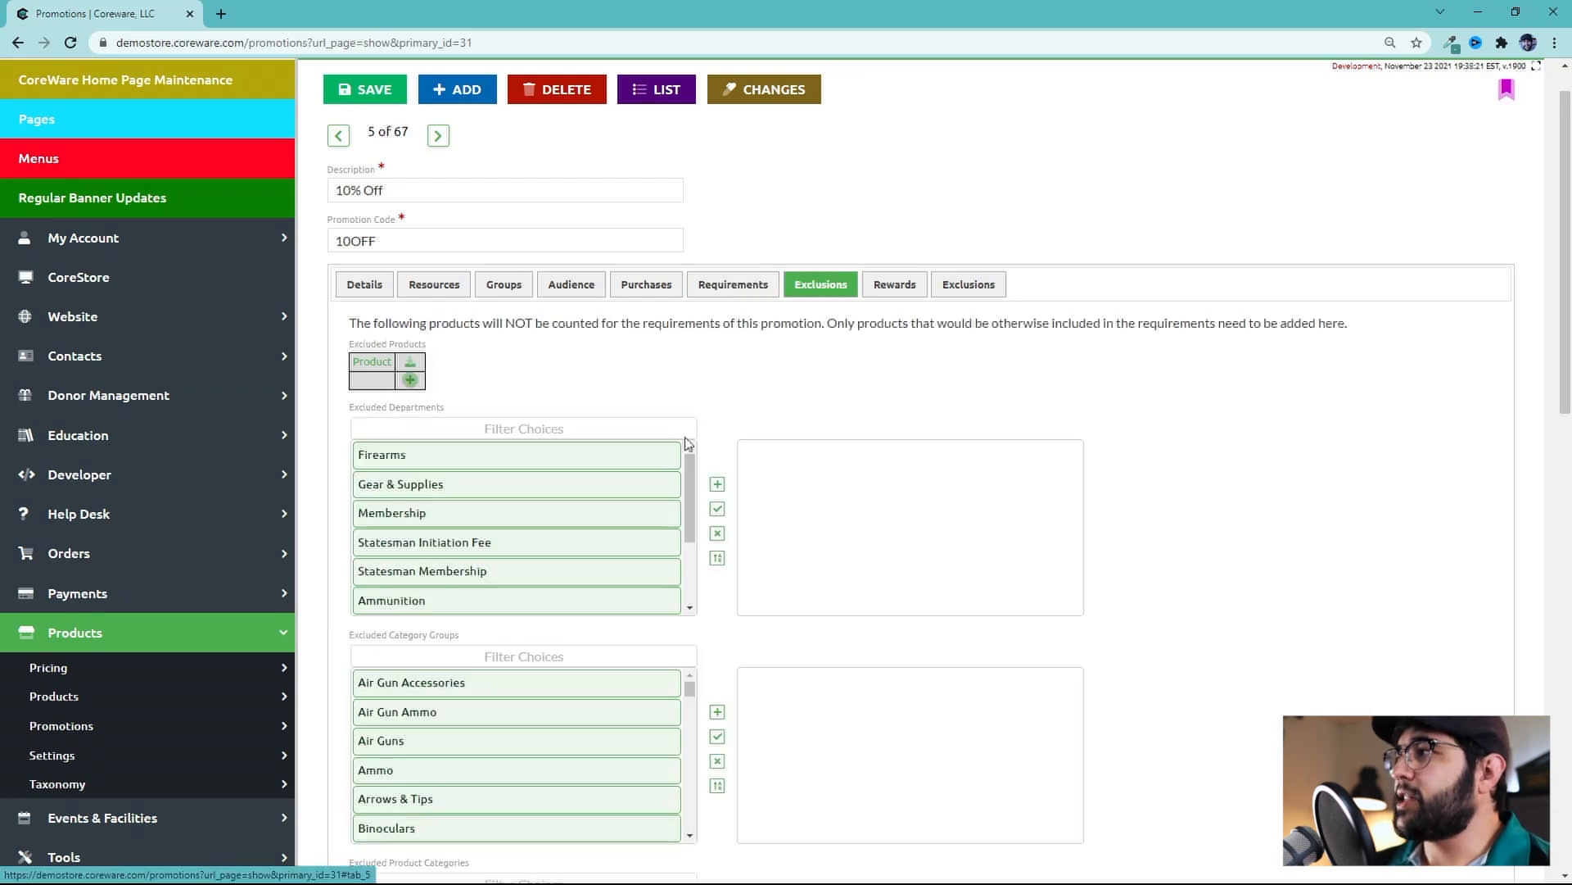
left_click(745, 286)
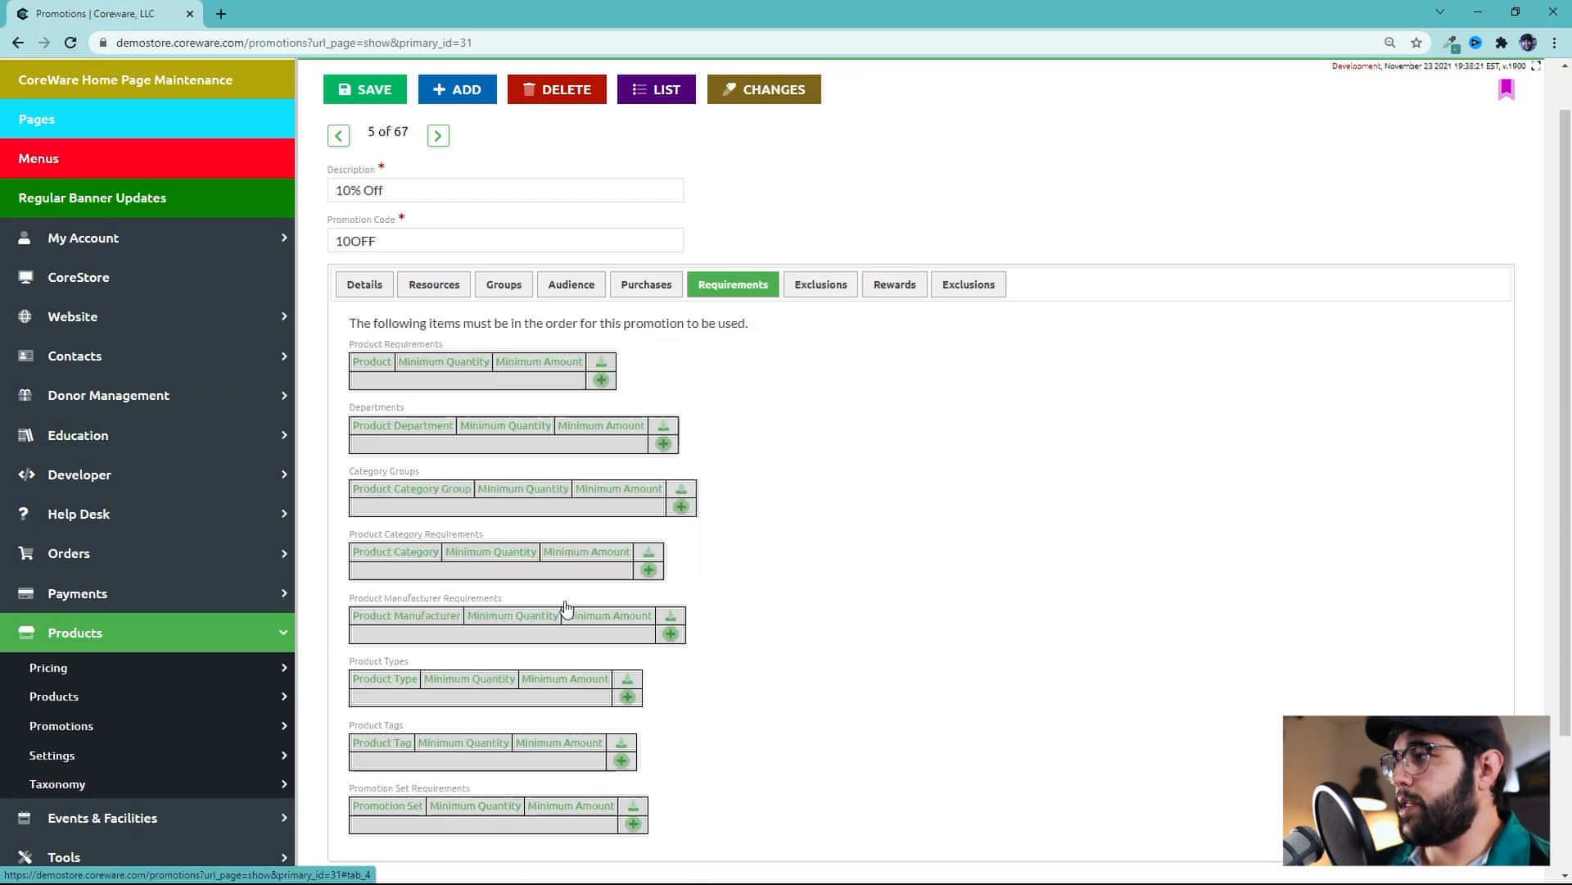
left_click(816, 295)
left_click(957, 284)
left_click(834, 282)
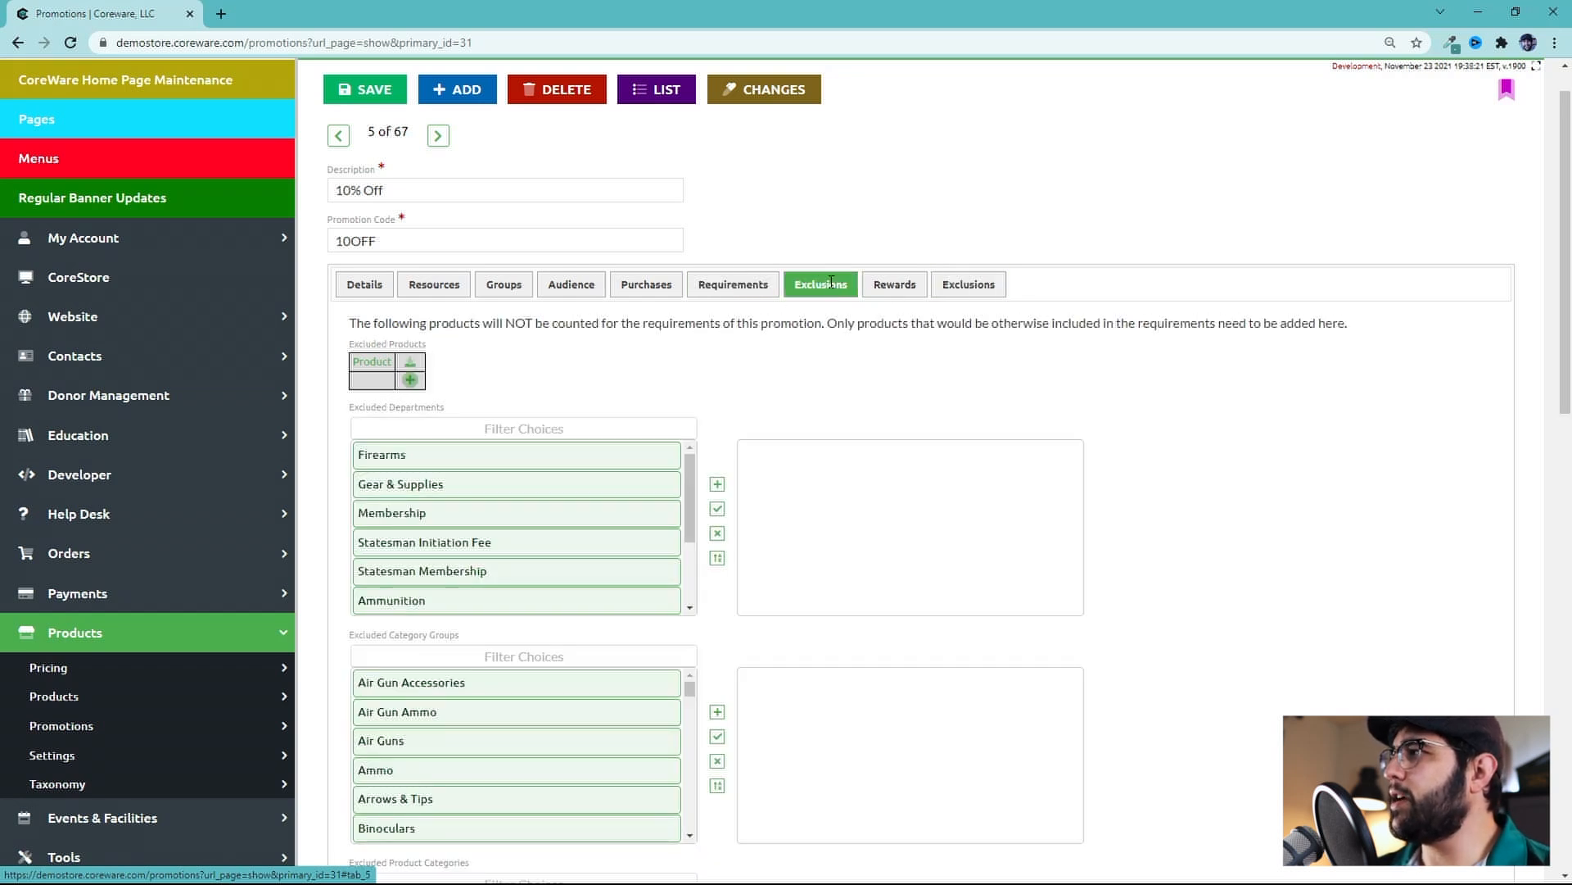
left_click(751, 286)
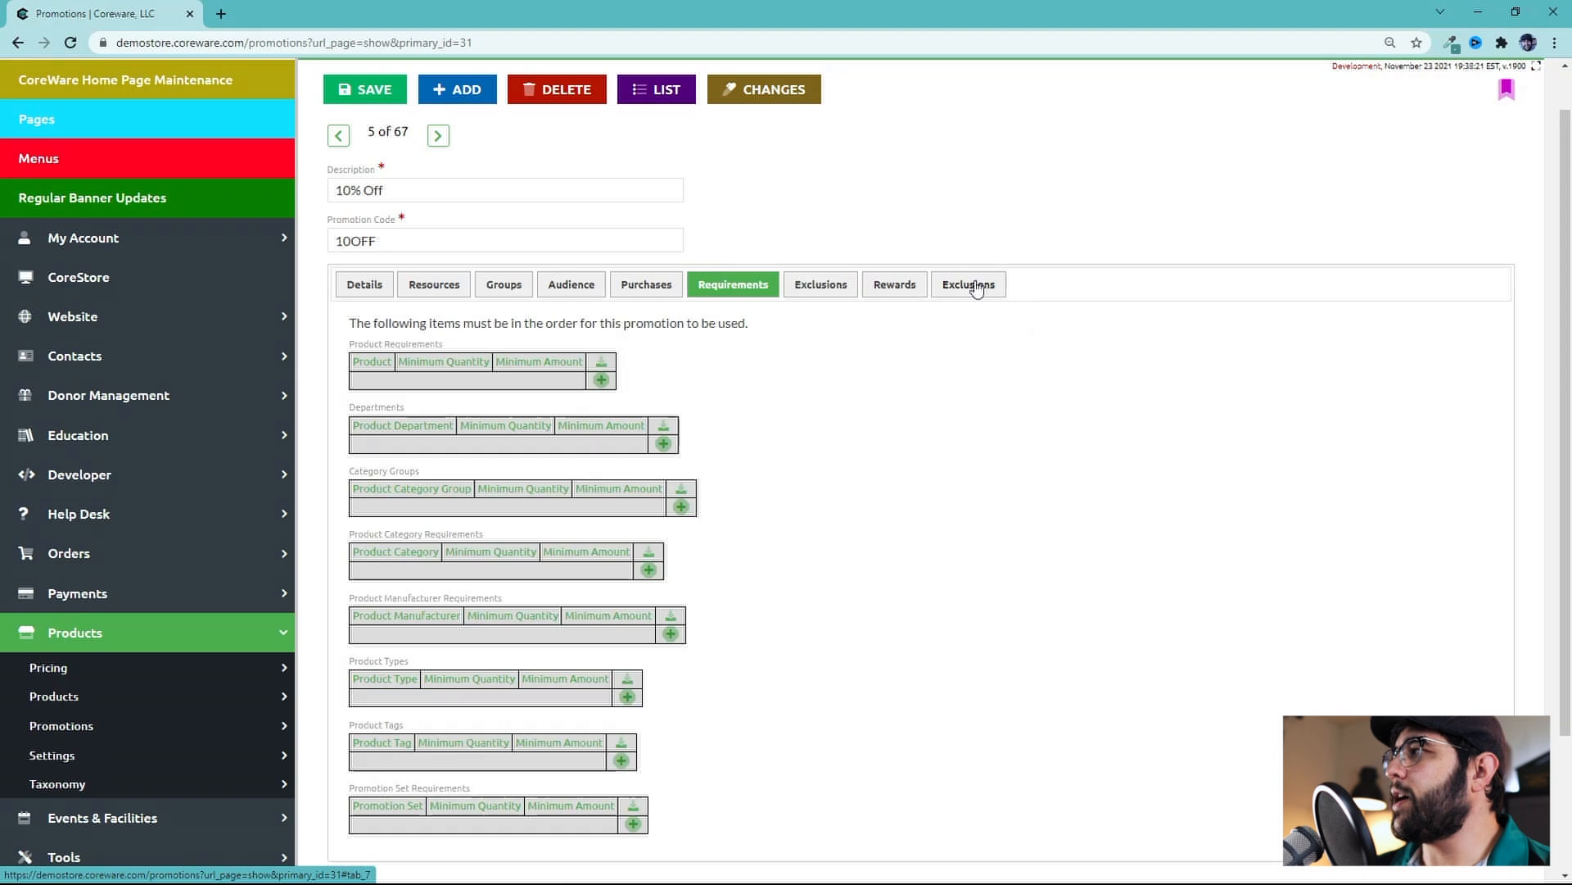
left_click(975, 287)
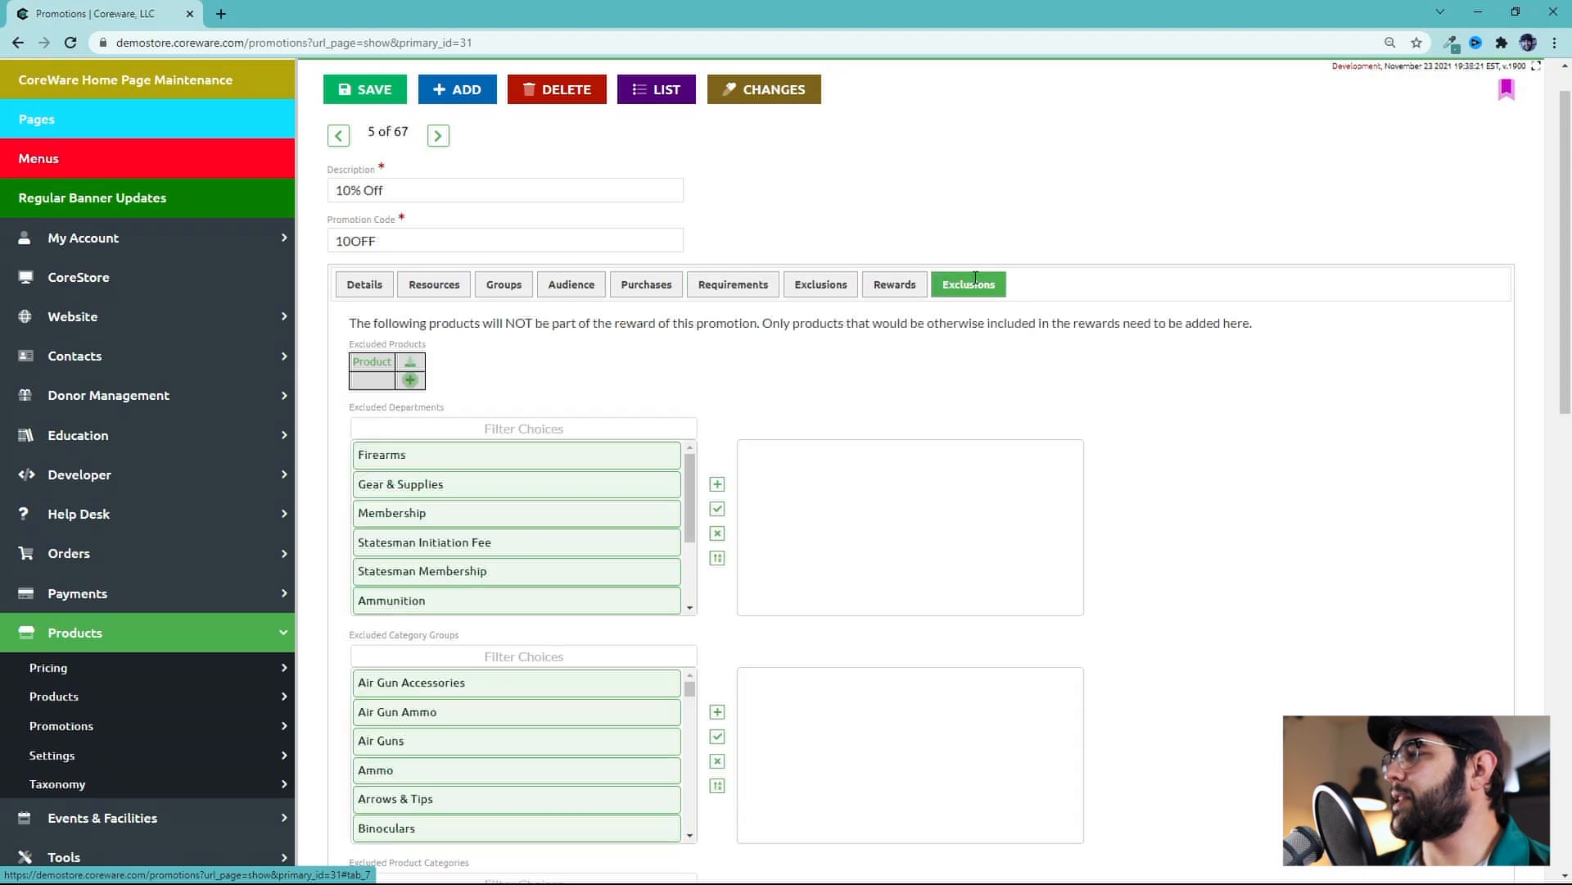
left_click(896, 289)
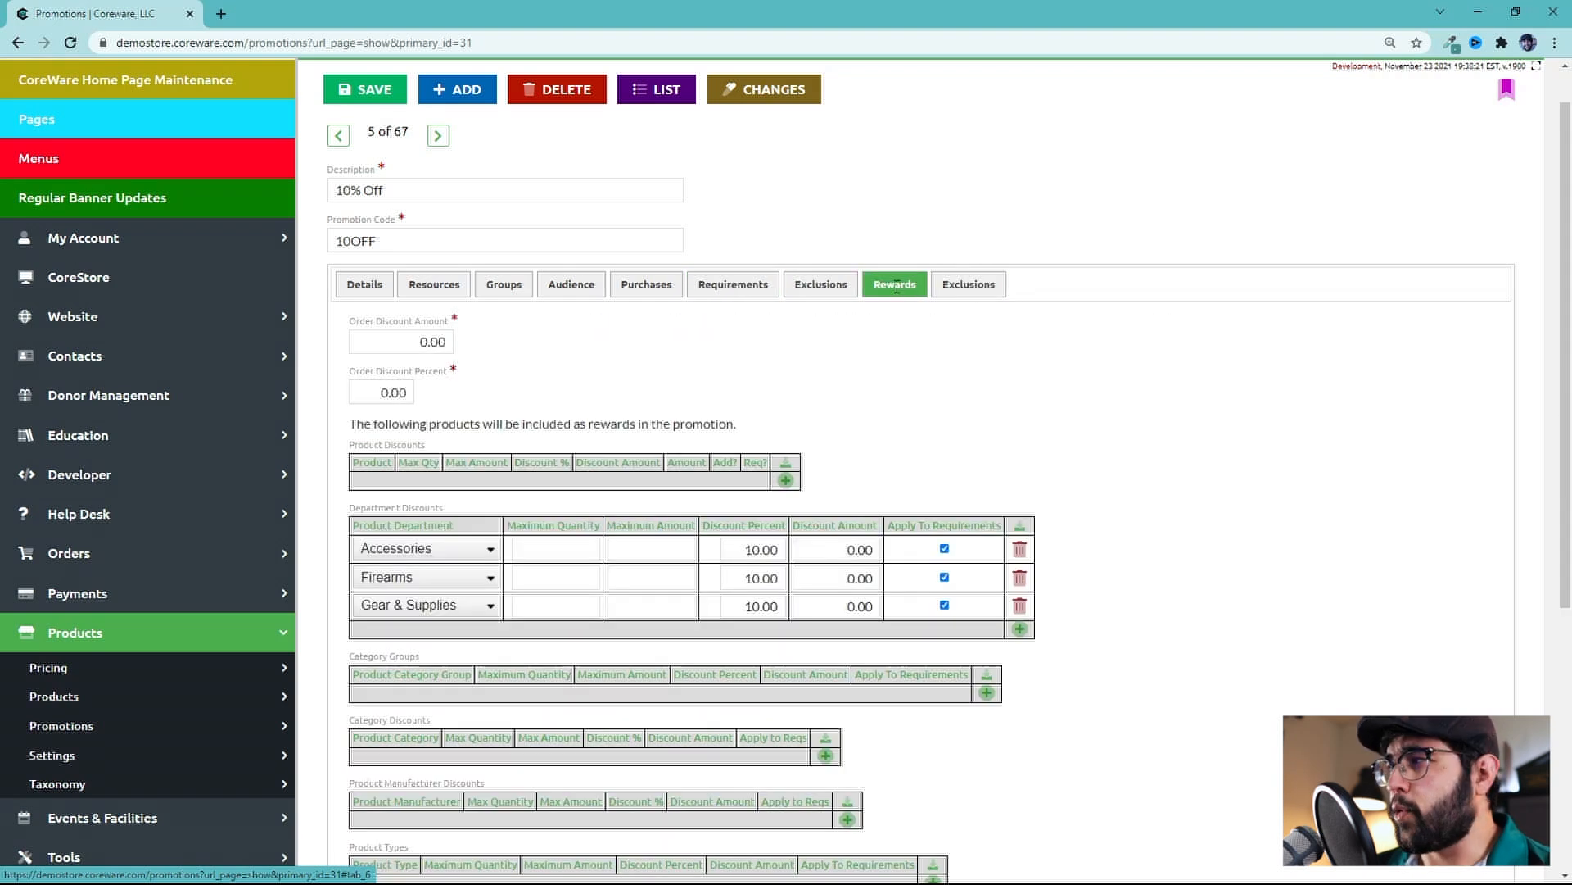
On the Rewards tab, add a category discount row and remove it again
middle_click(873, 397)
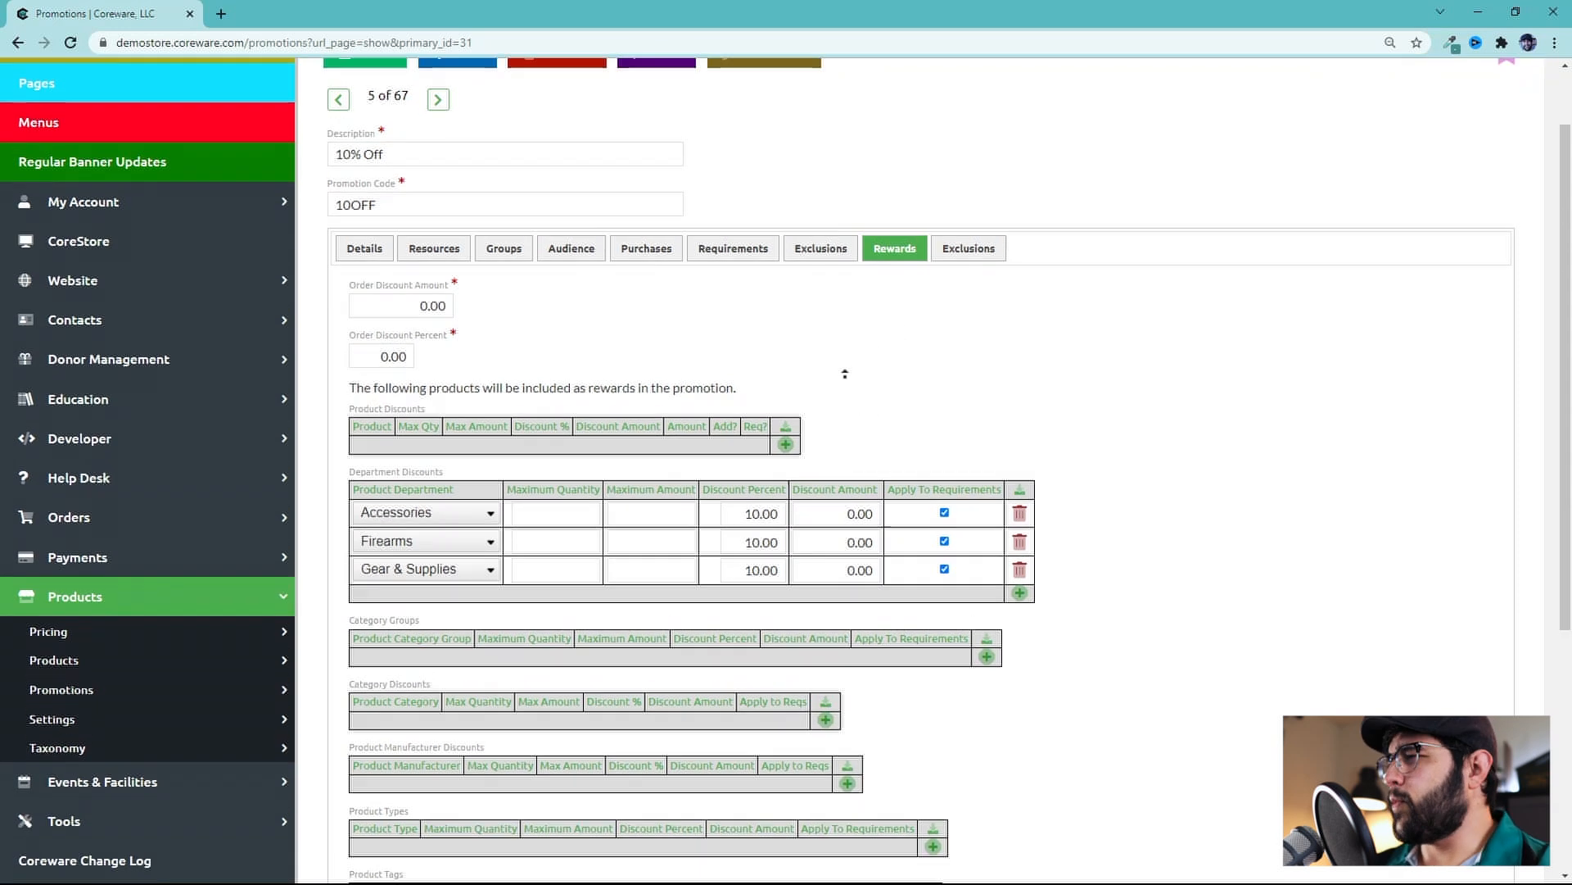
middle_click(845, 374)
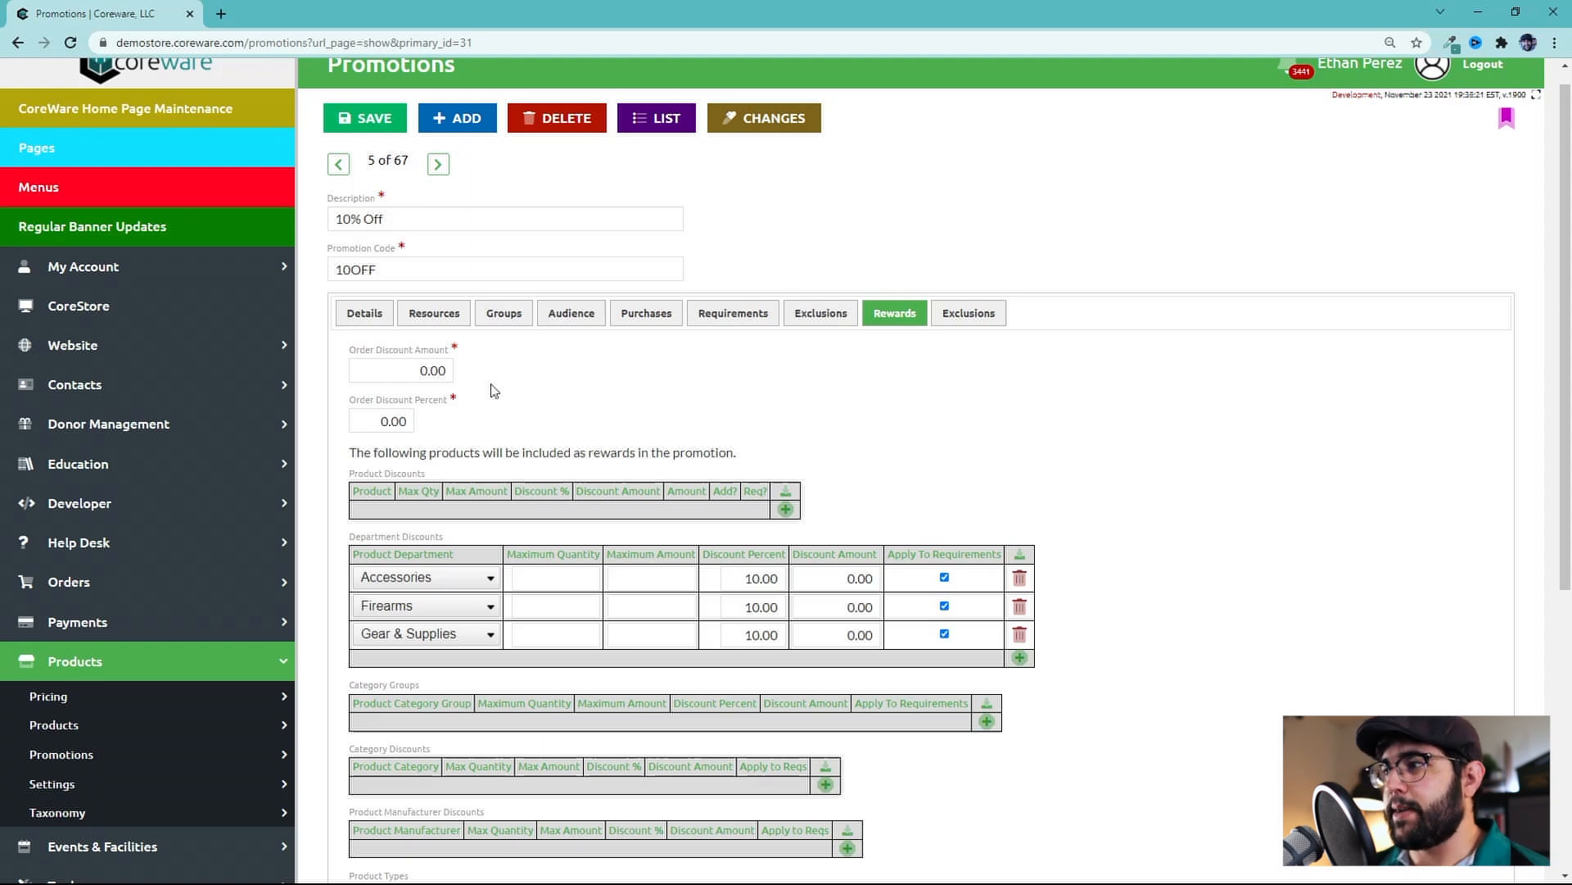
left_click(139, 815)
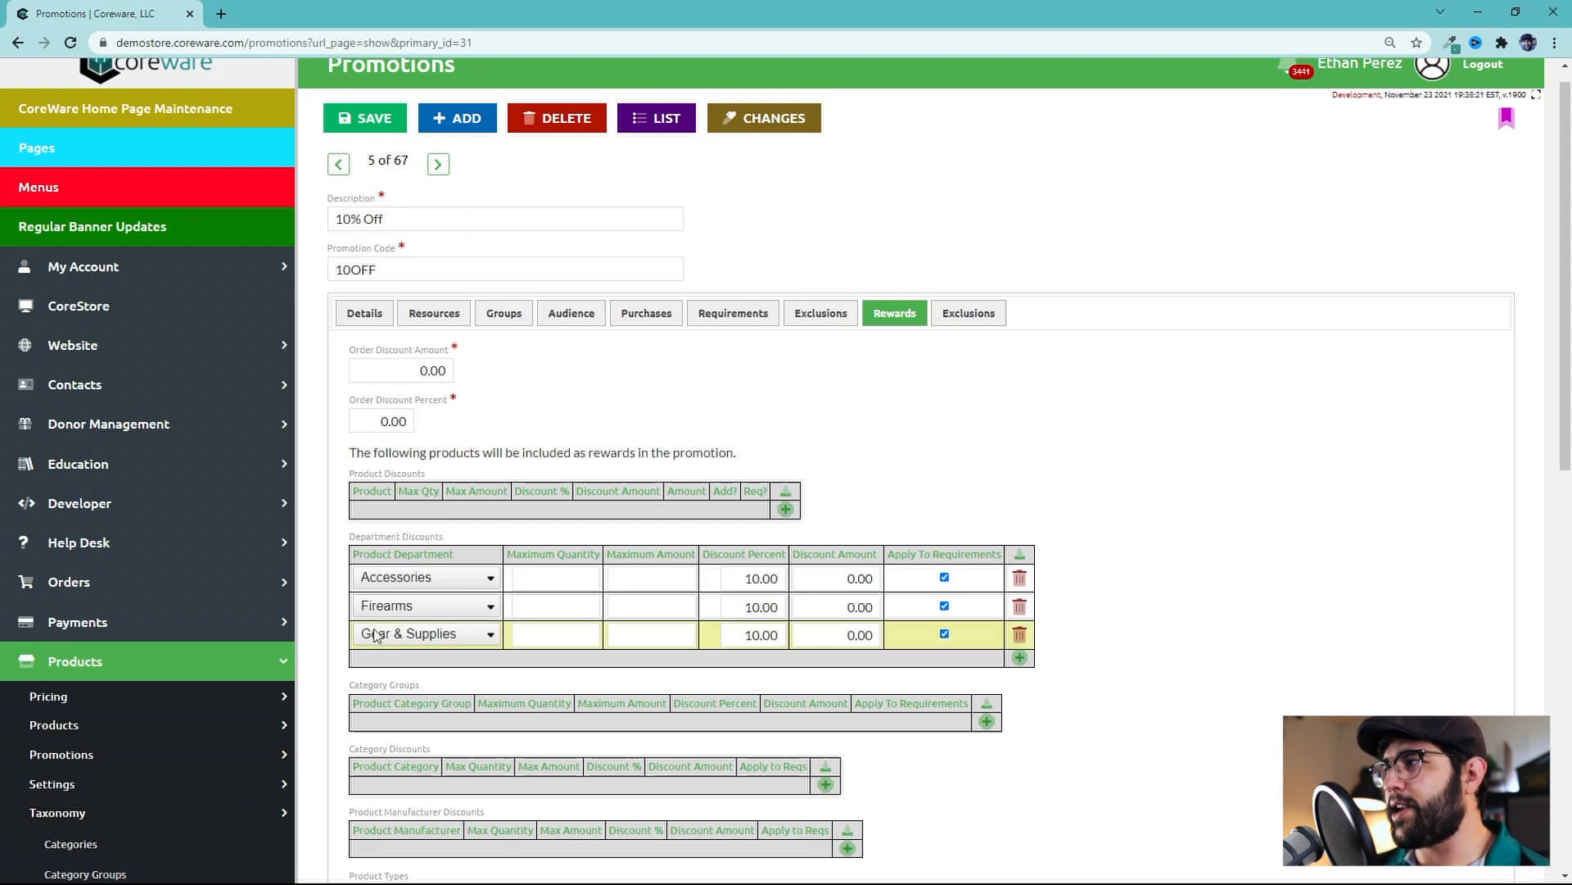
scroll(606, 635, "down", 2)
left_click(826, 620)
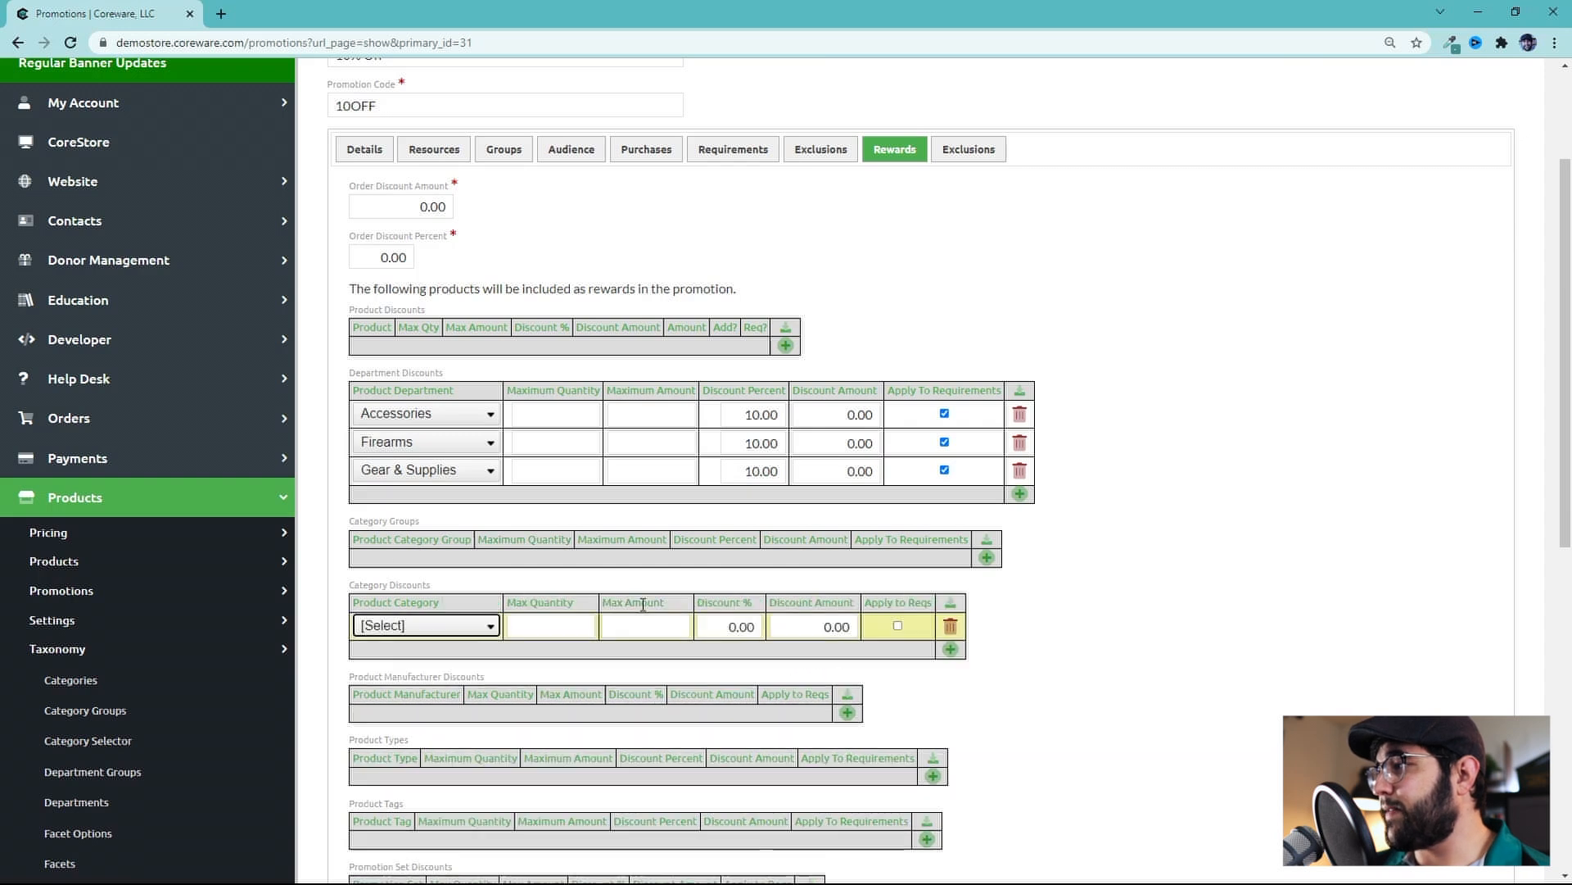
left_click(950, 626)
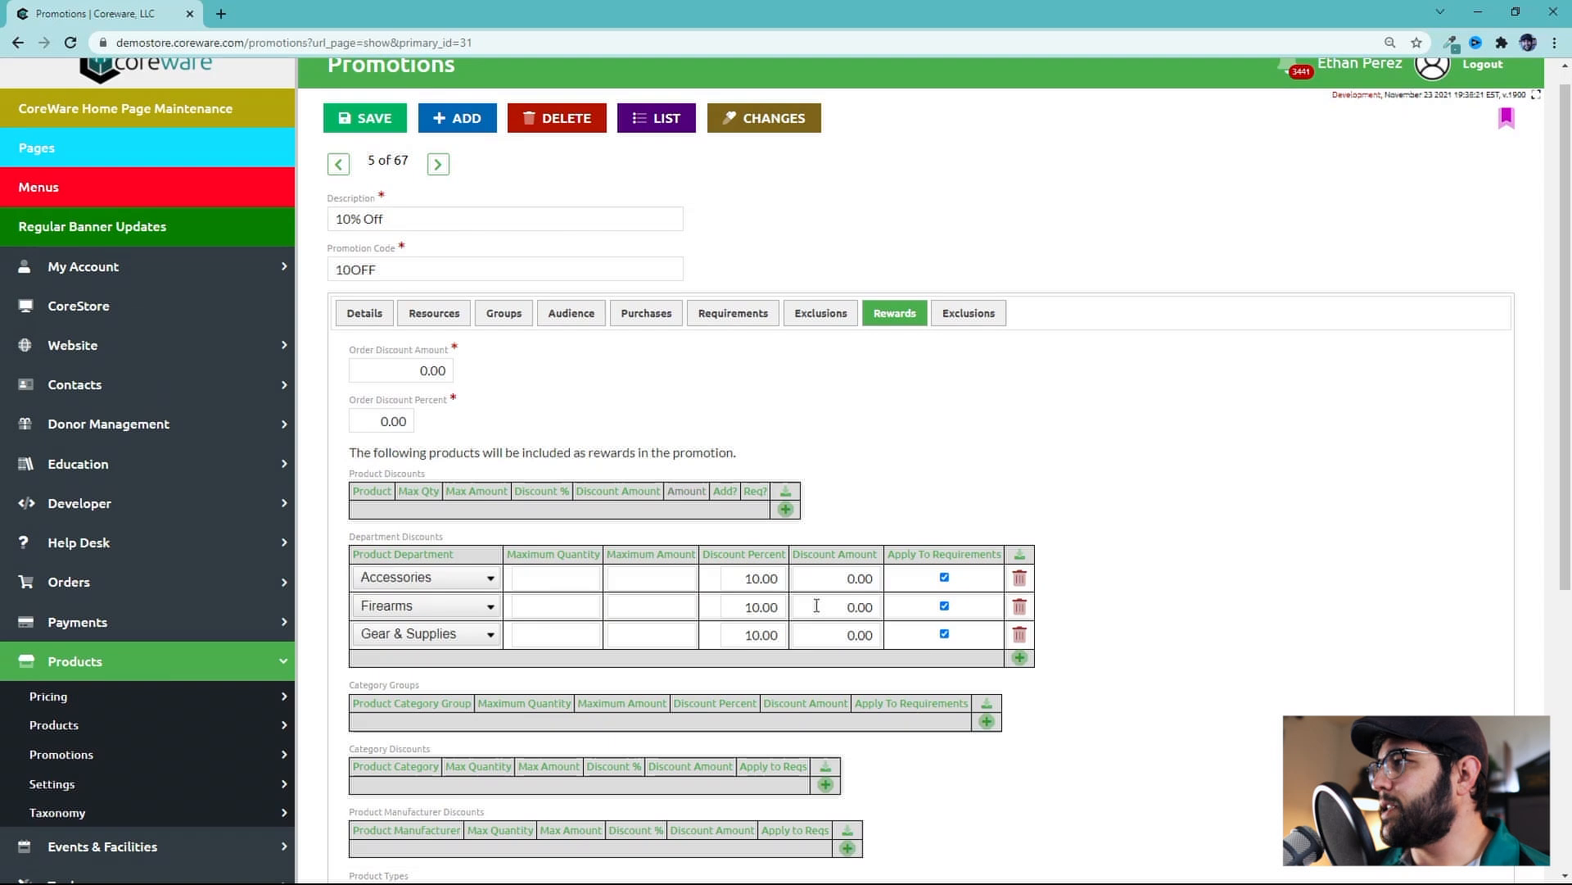
Examine the order discount fields and the excluded departments list on the Exclusions tab
left_click(400, 364)
left_click_drag(377, 428, 434, 422)
left_click(421, 424)
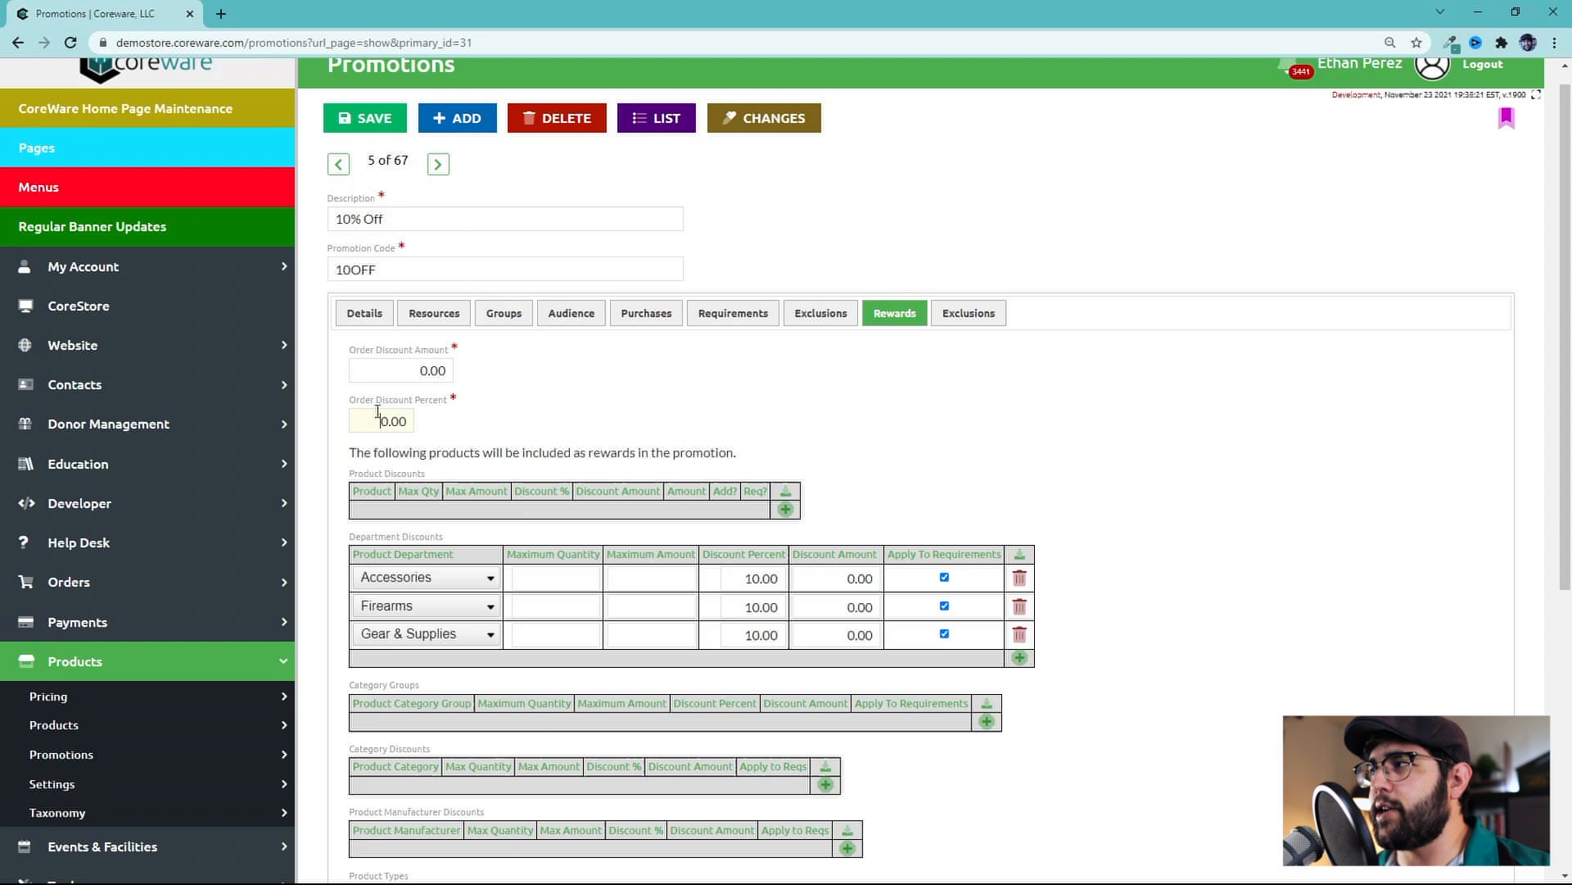
scroll(436, 528, "down", 5)
scroll(975, 358, "up", 5)
left_click(984, 341)
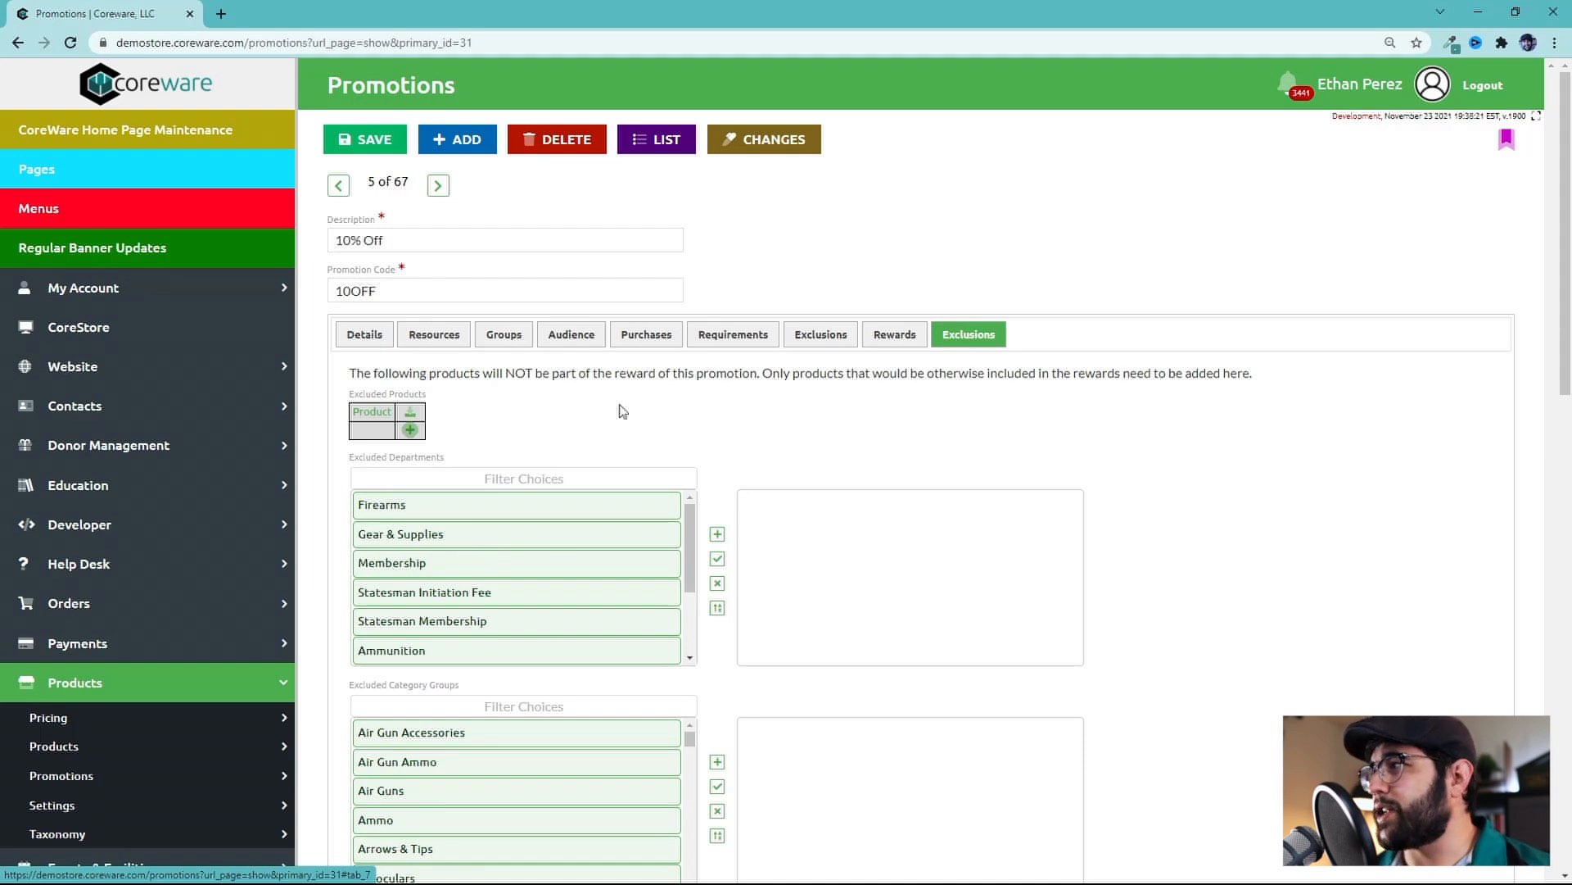
scroll(524, 573, "down", 3)
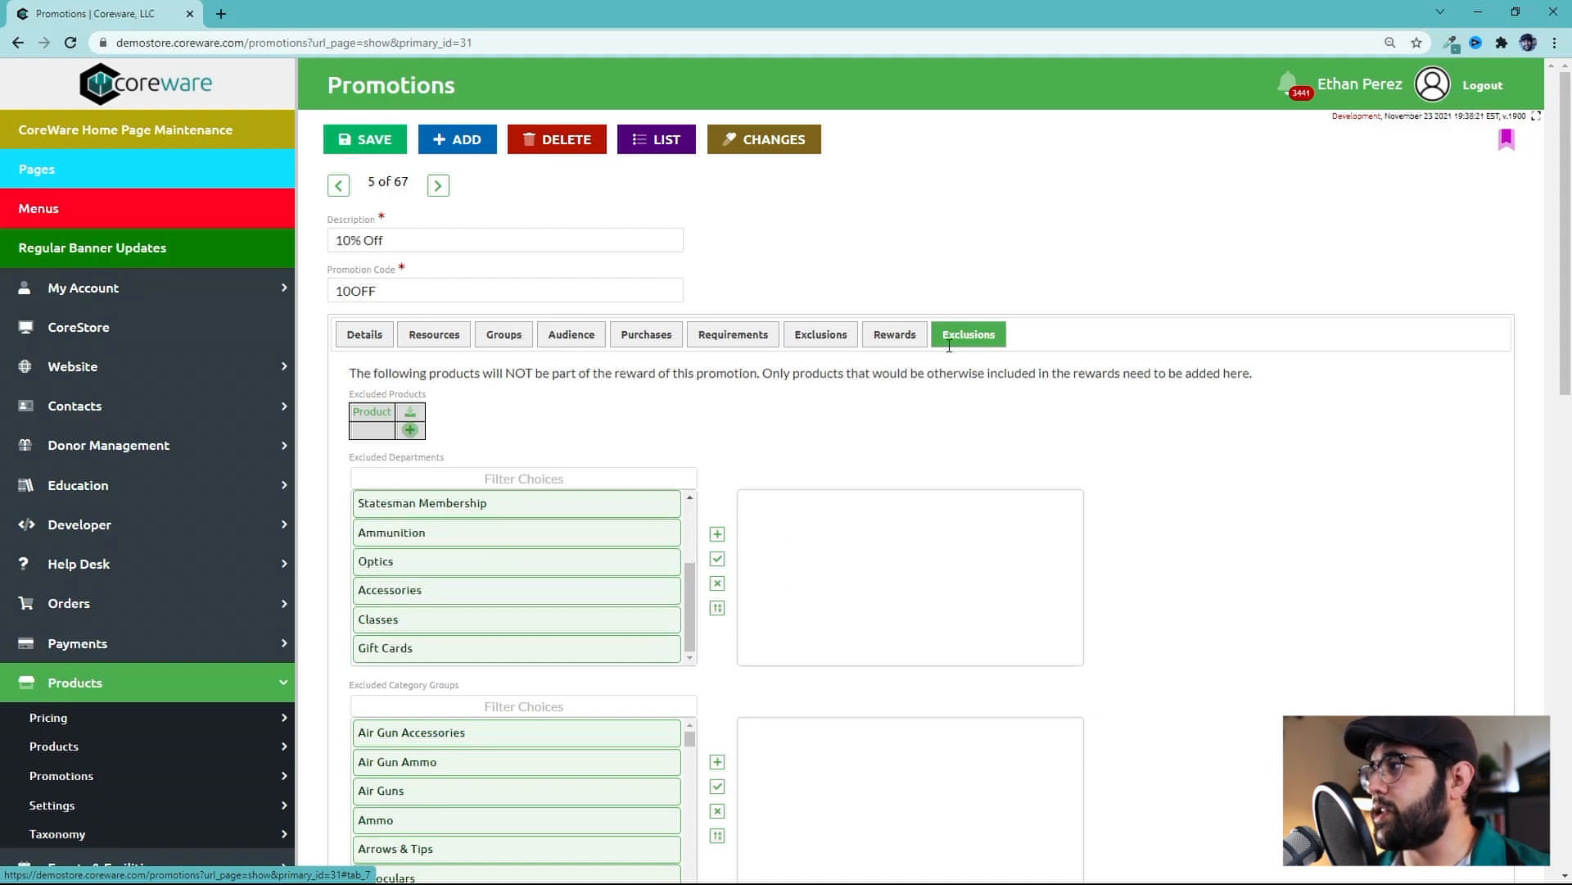
left_click(894, 334)
scroll(647, 604, "down", 3)
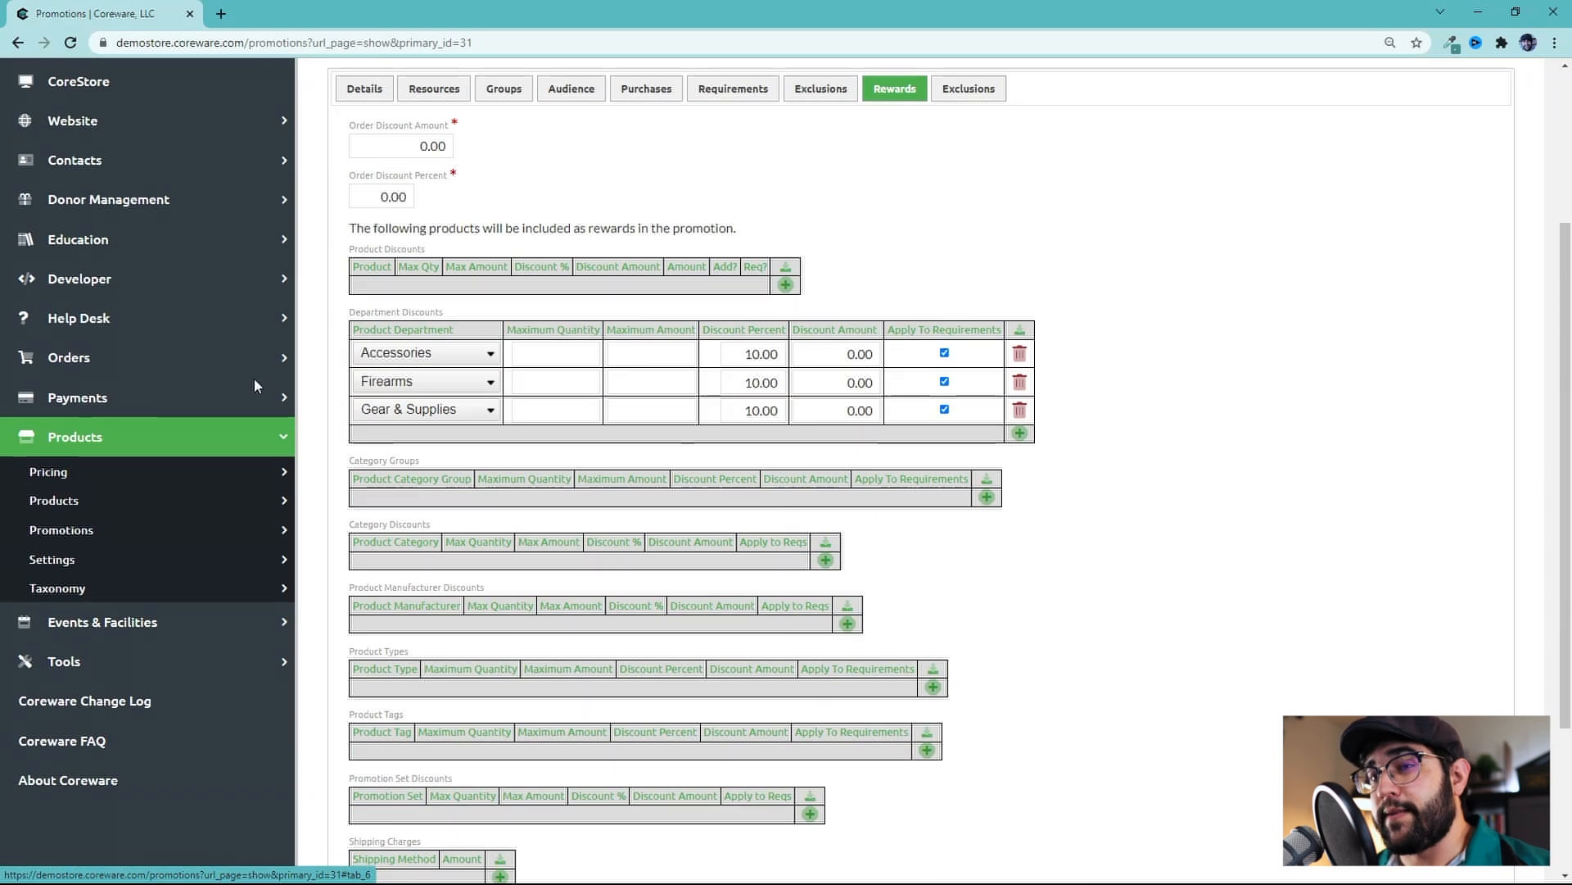
scroll(516, 582, "up", 2)
left_click_drag(429, 370, 351, 296)
left_click(442, 369)
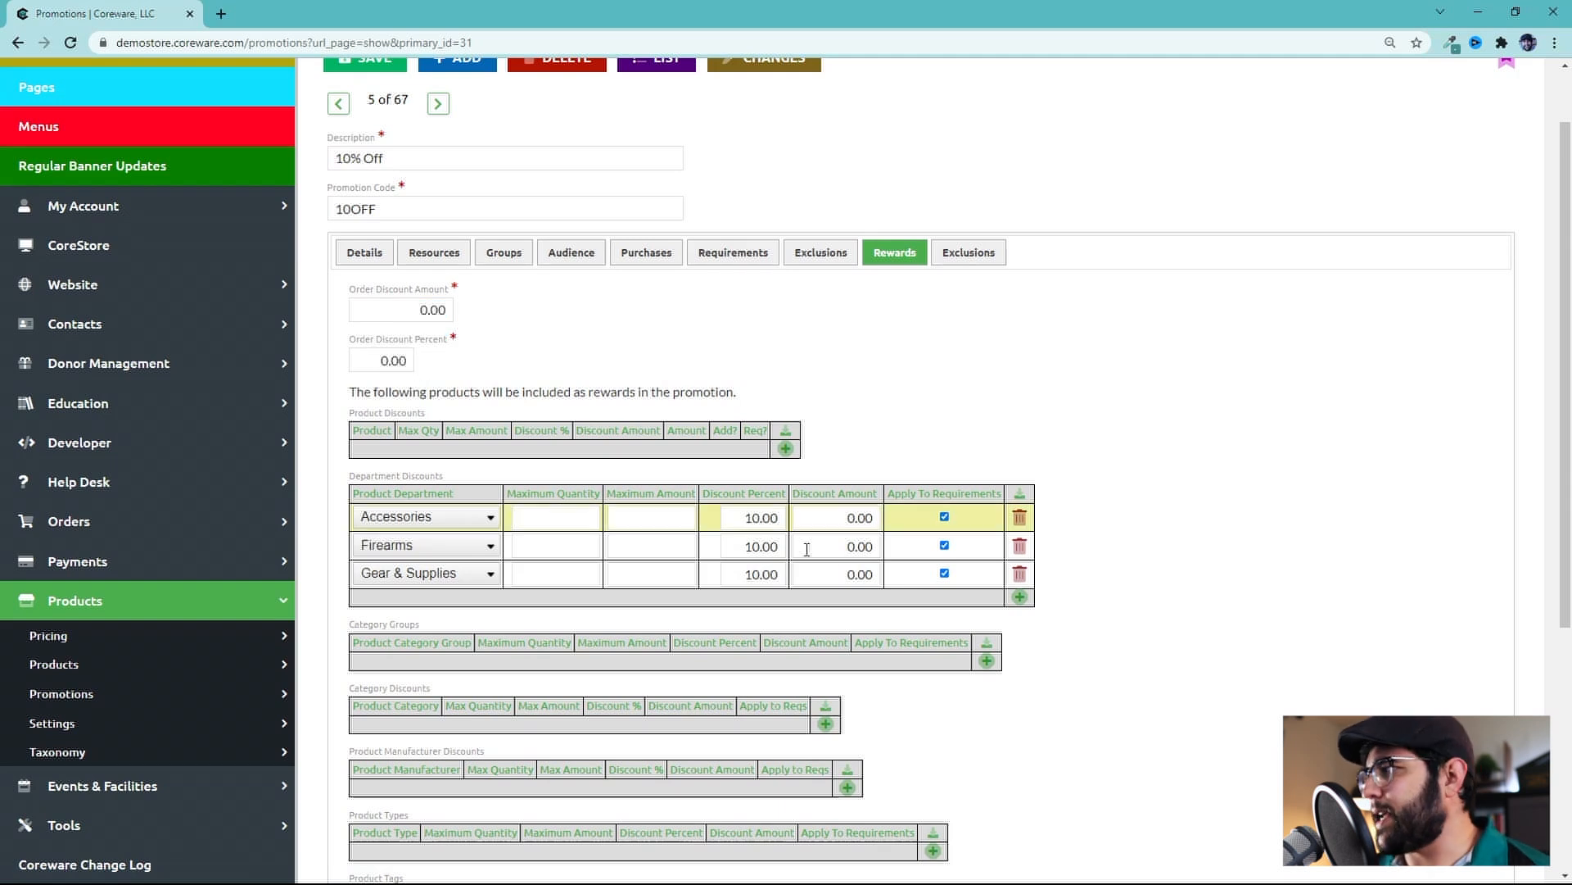
scroll(538, 396, "up", 1)
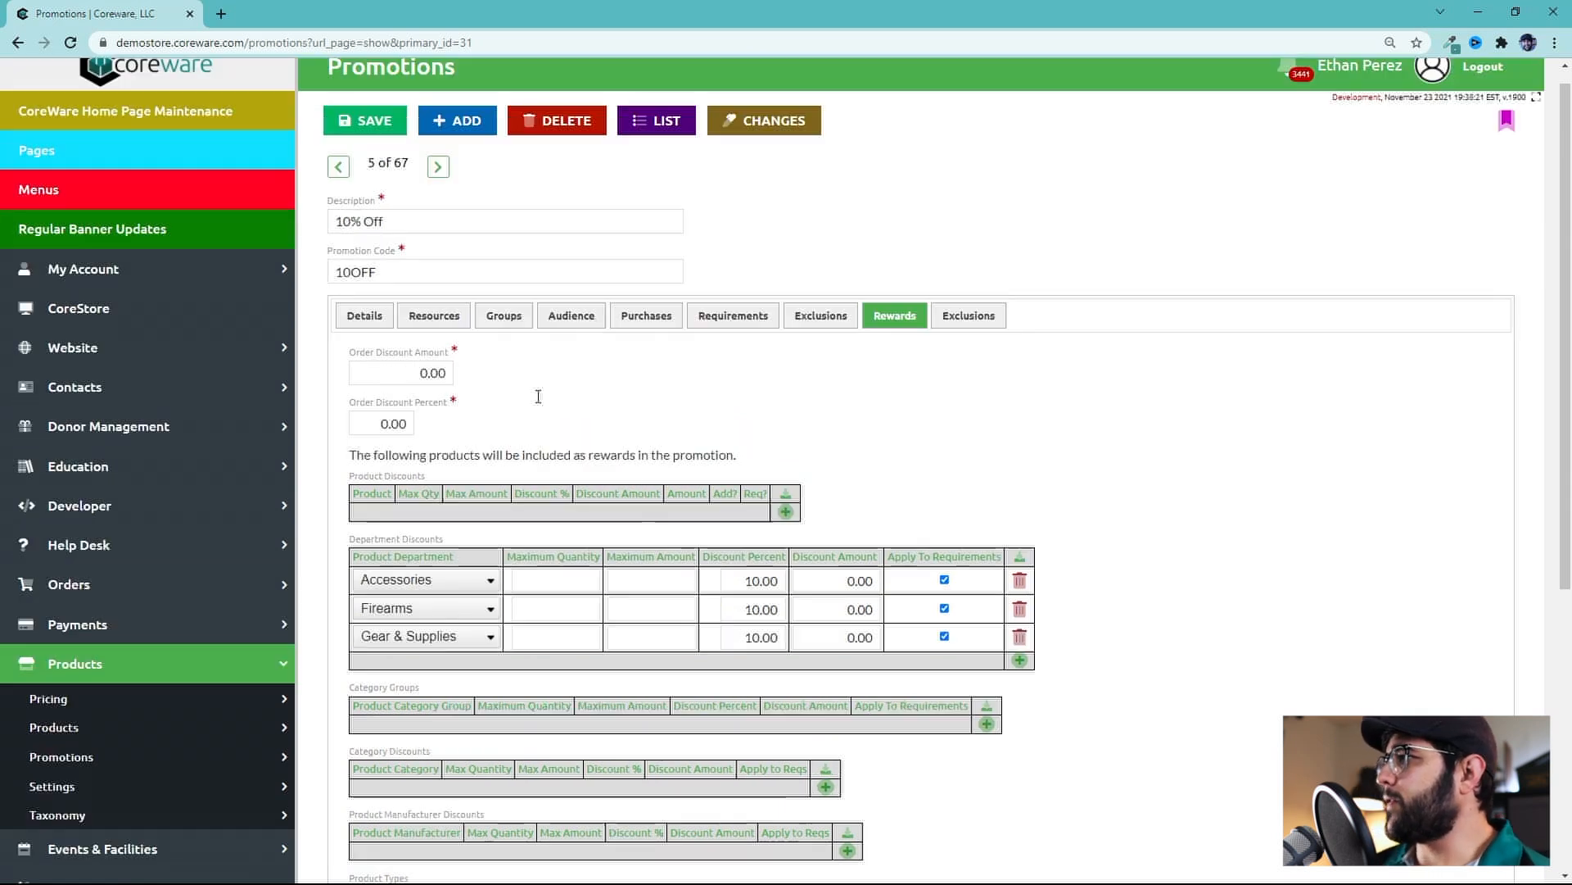
left_click(377, 240)
left_click_drag(378, 240, 330, 239)
scroll(601, 567, "down", 1)
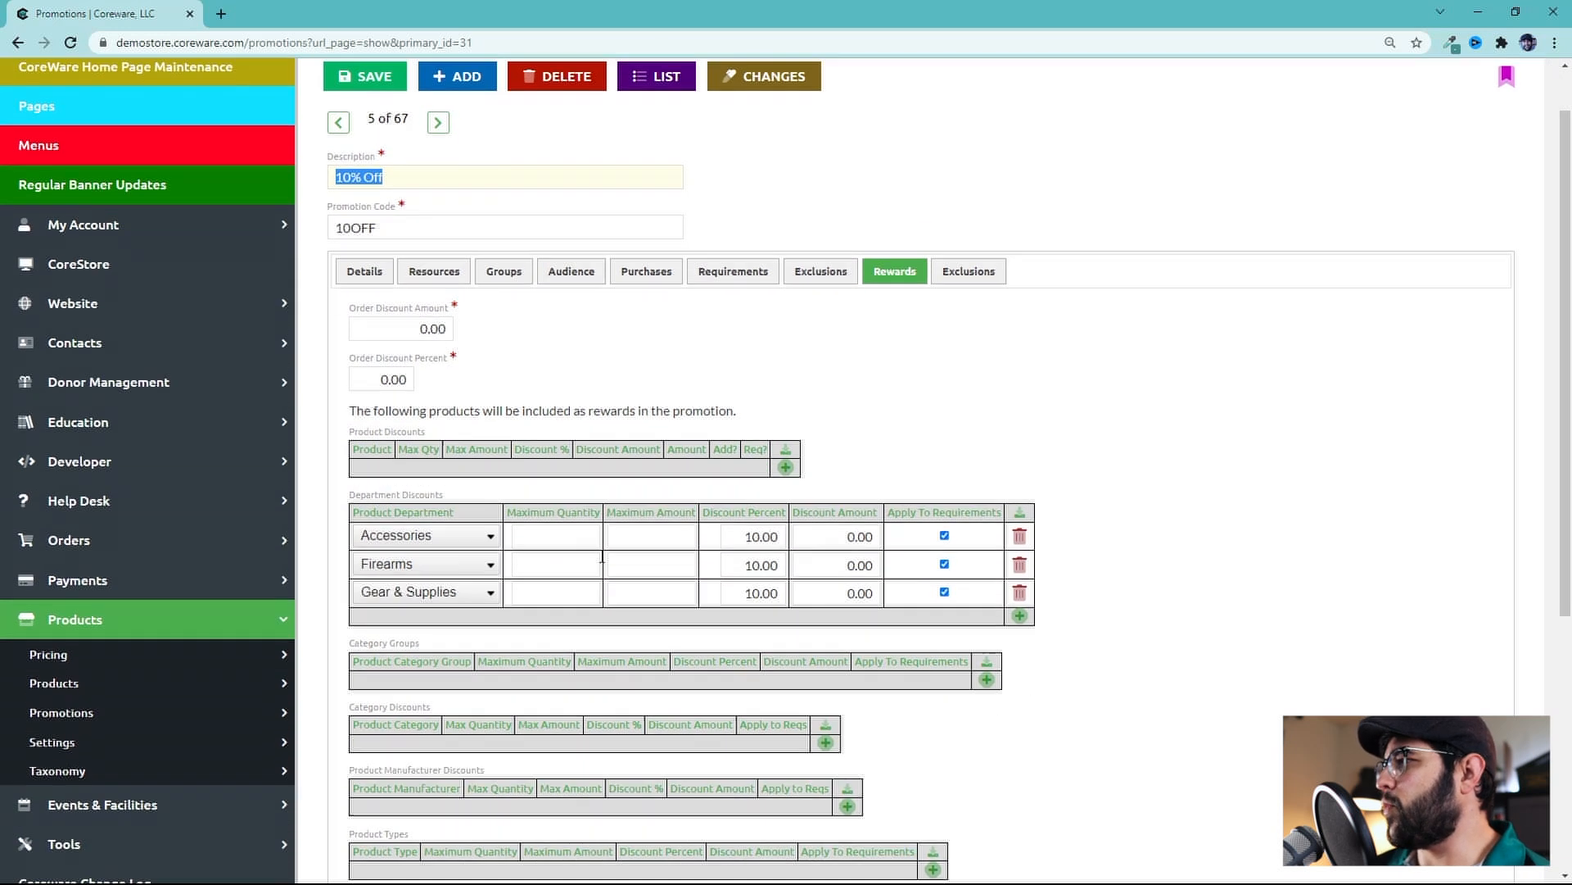
Add a department discount row for Optics and enable its Apply To Requirements option
left_click(1016, 601)
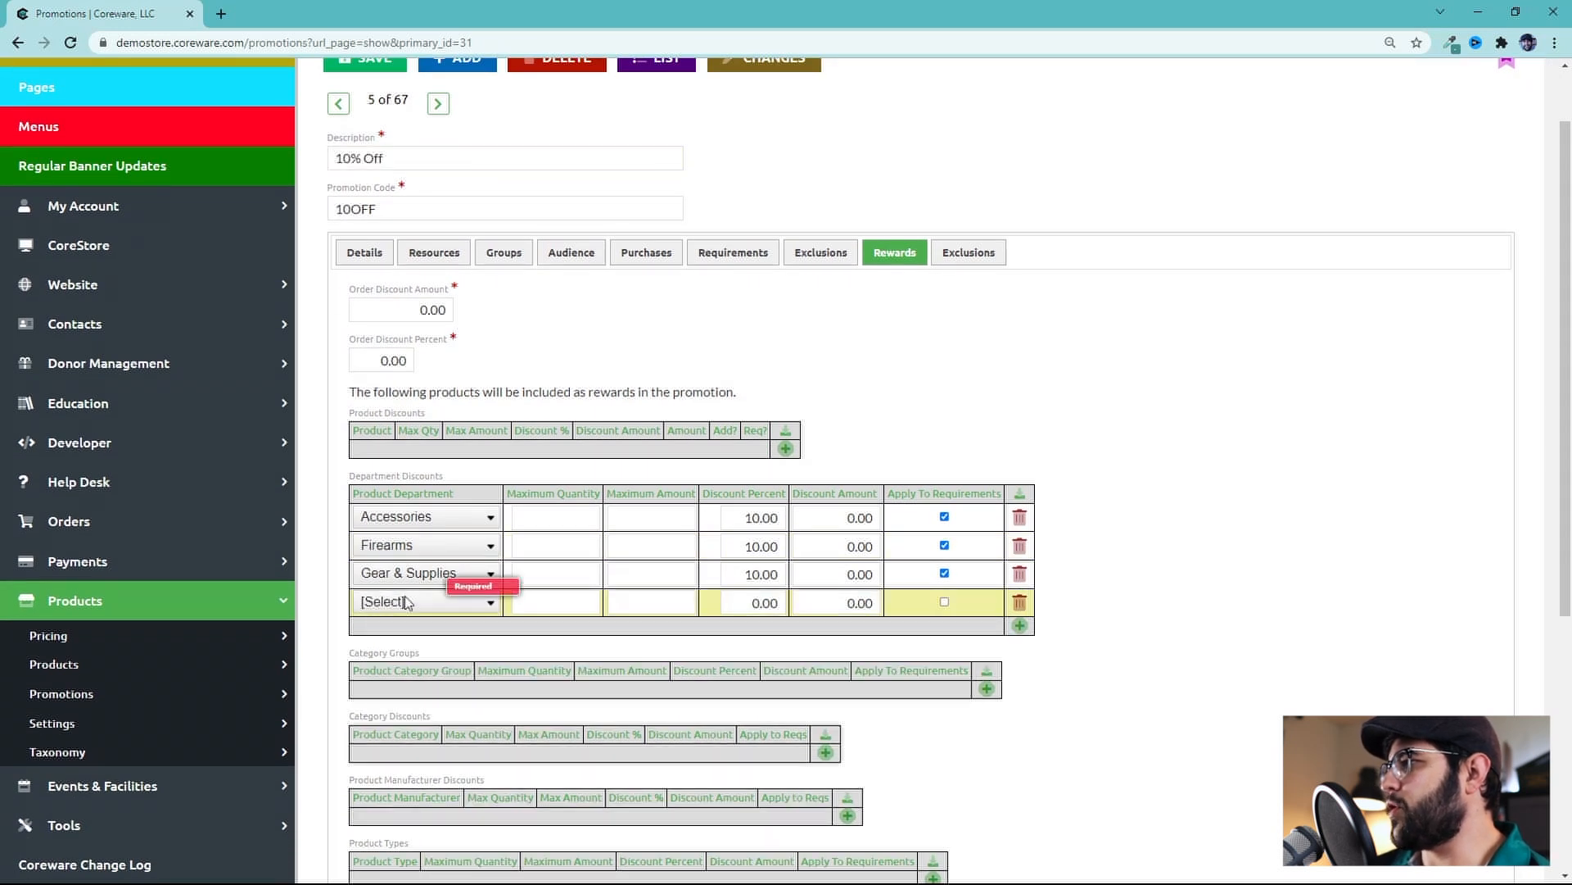
left_click(400, 601)
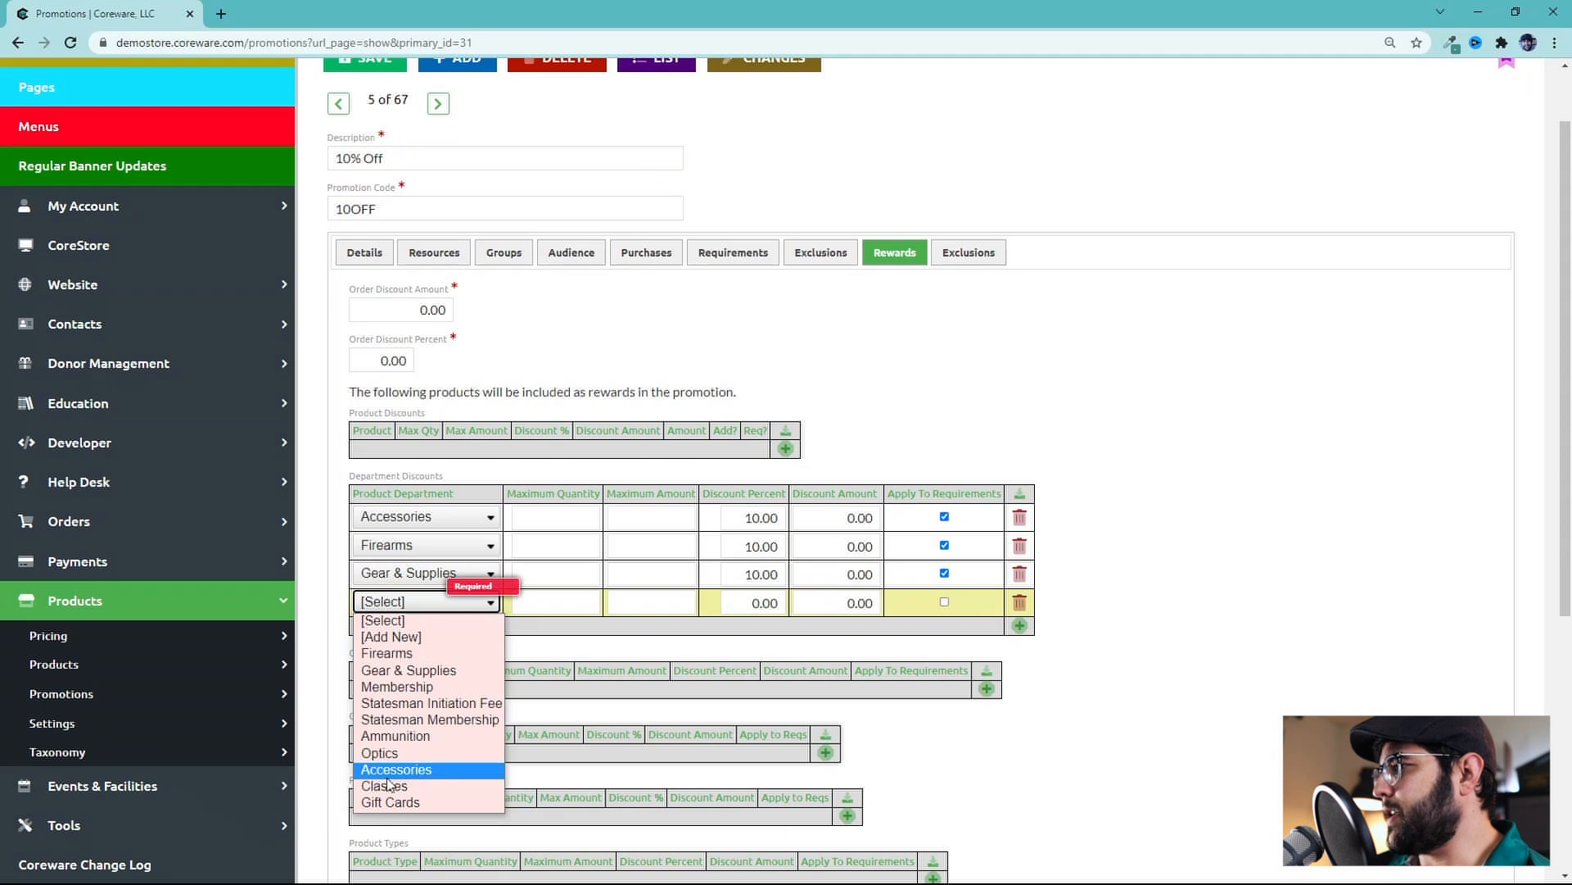
left_click(384, 752)
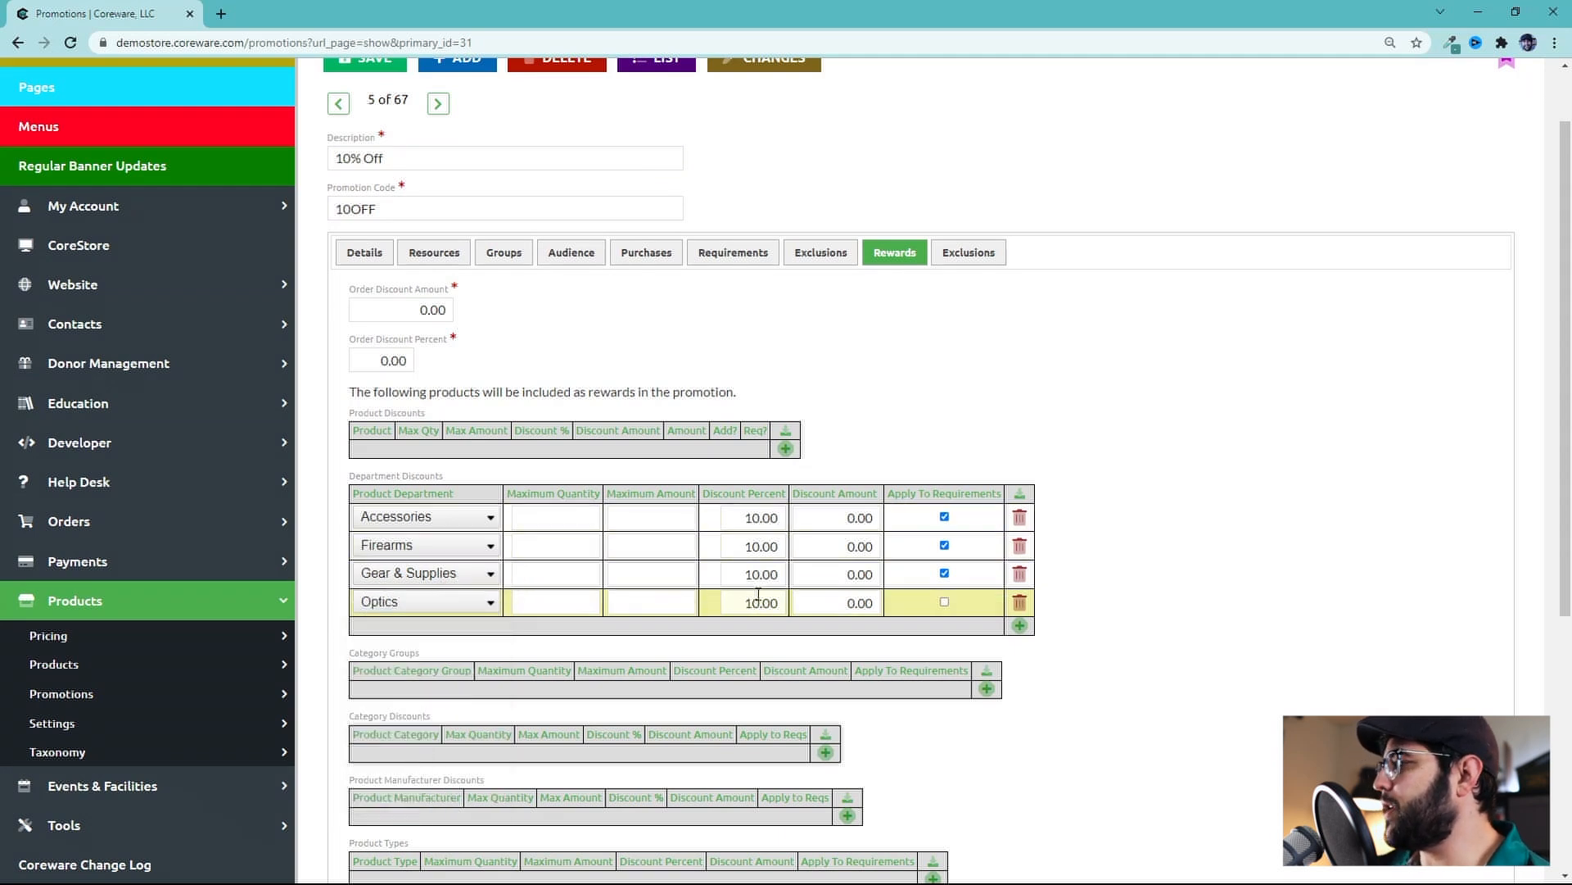
left_click(945, 603)
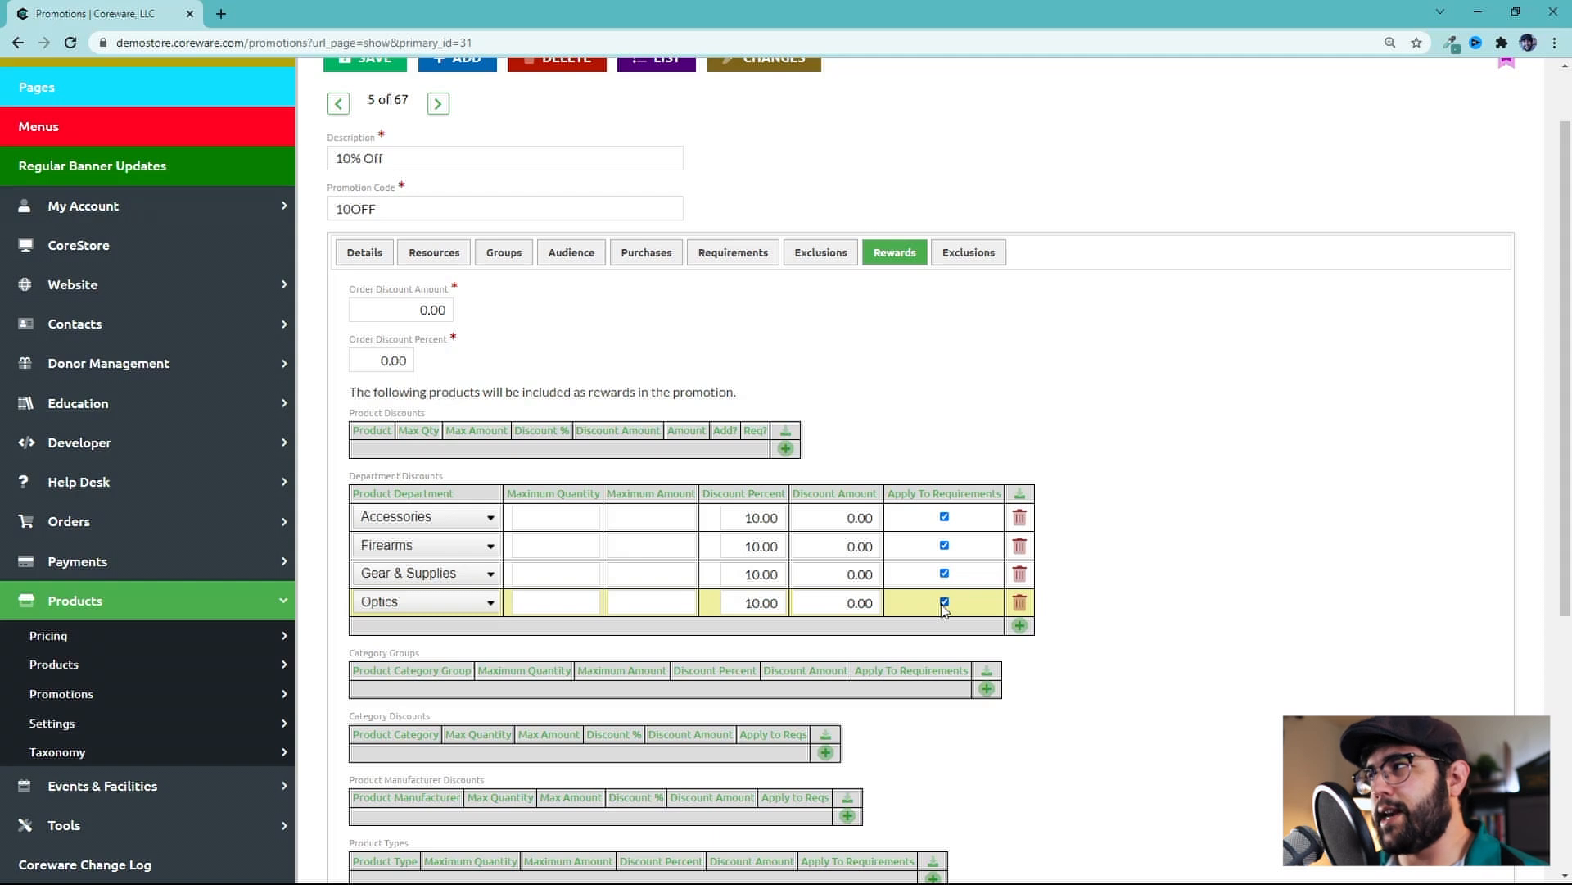
Add a product discount for P365XL NRA 9MM COY 3.7 XRAY with a 10% discount and Req? checked
left_click(741, 252)
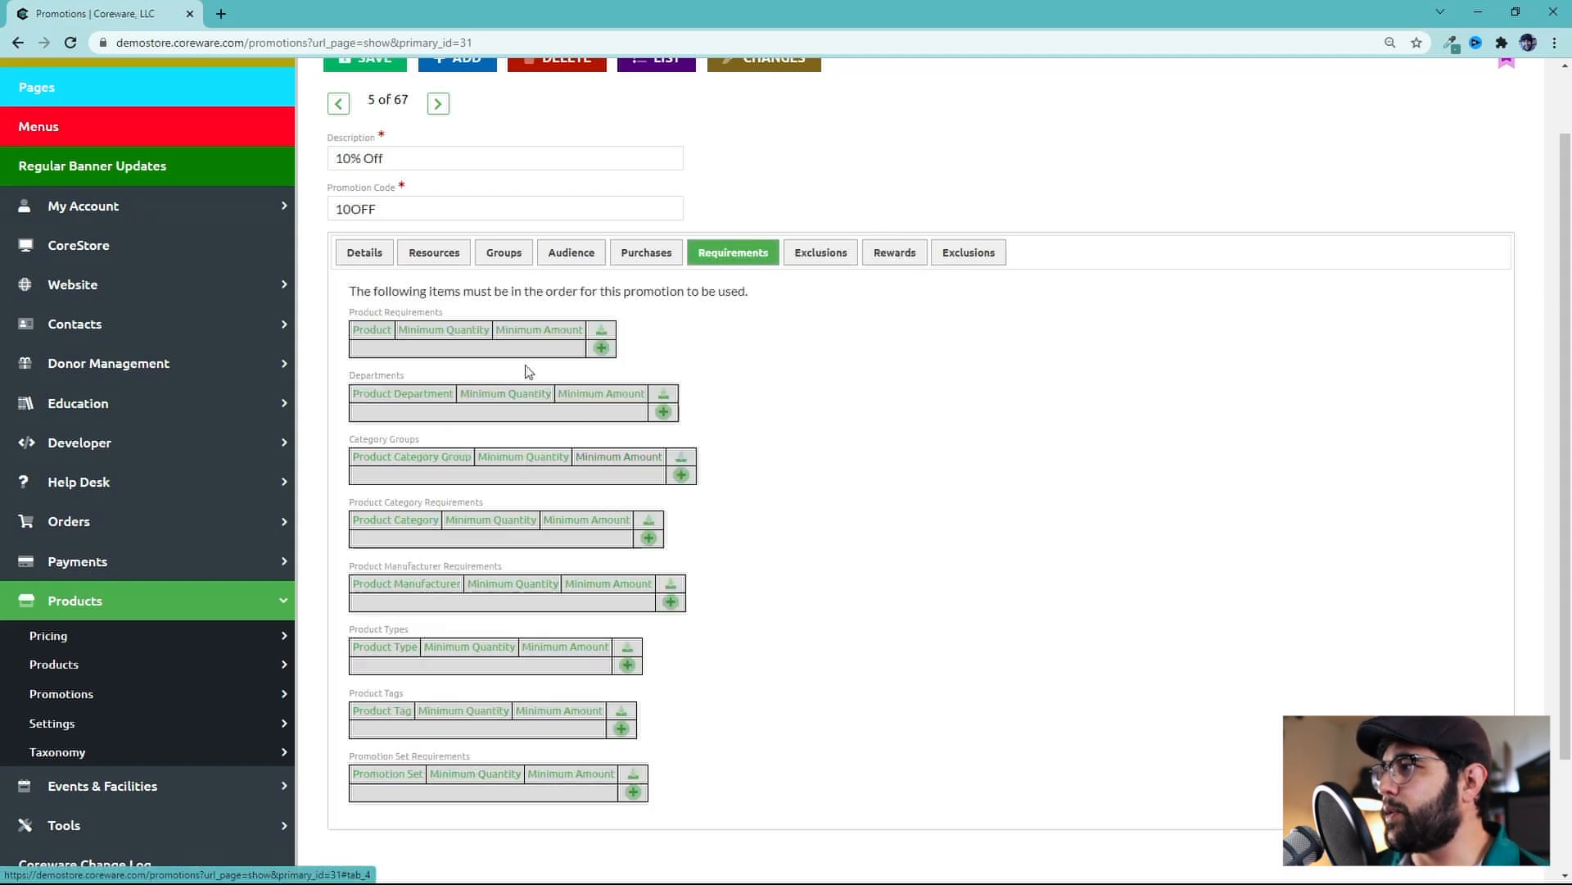
left_click(894, 252)
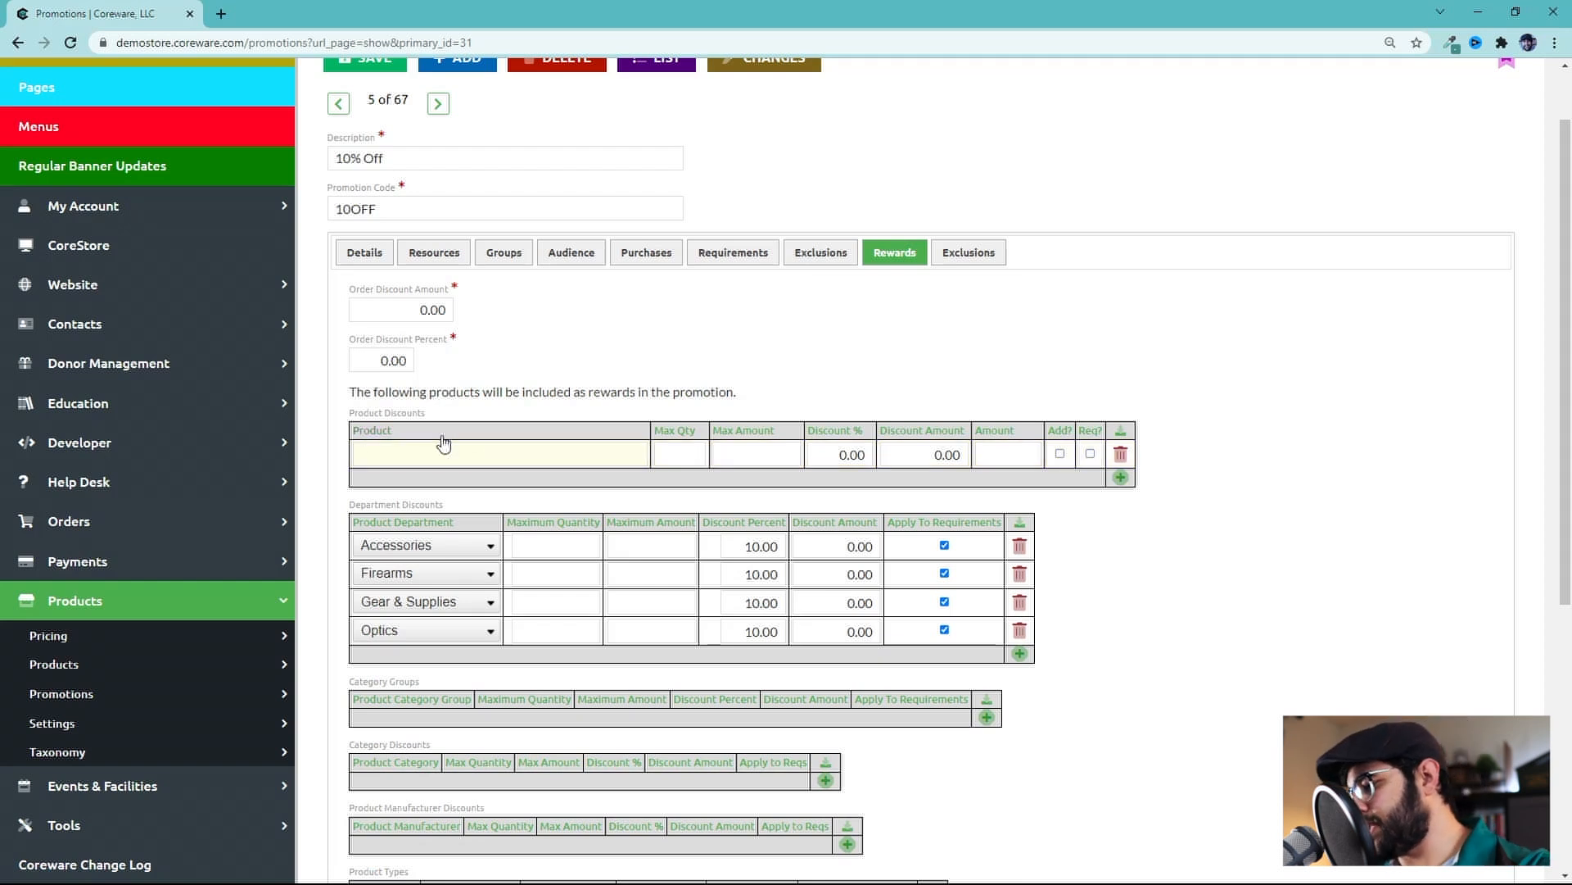
type("p365xl")
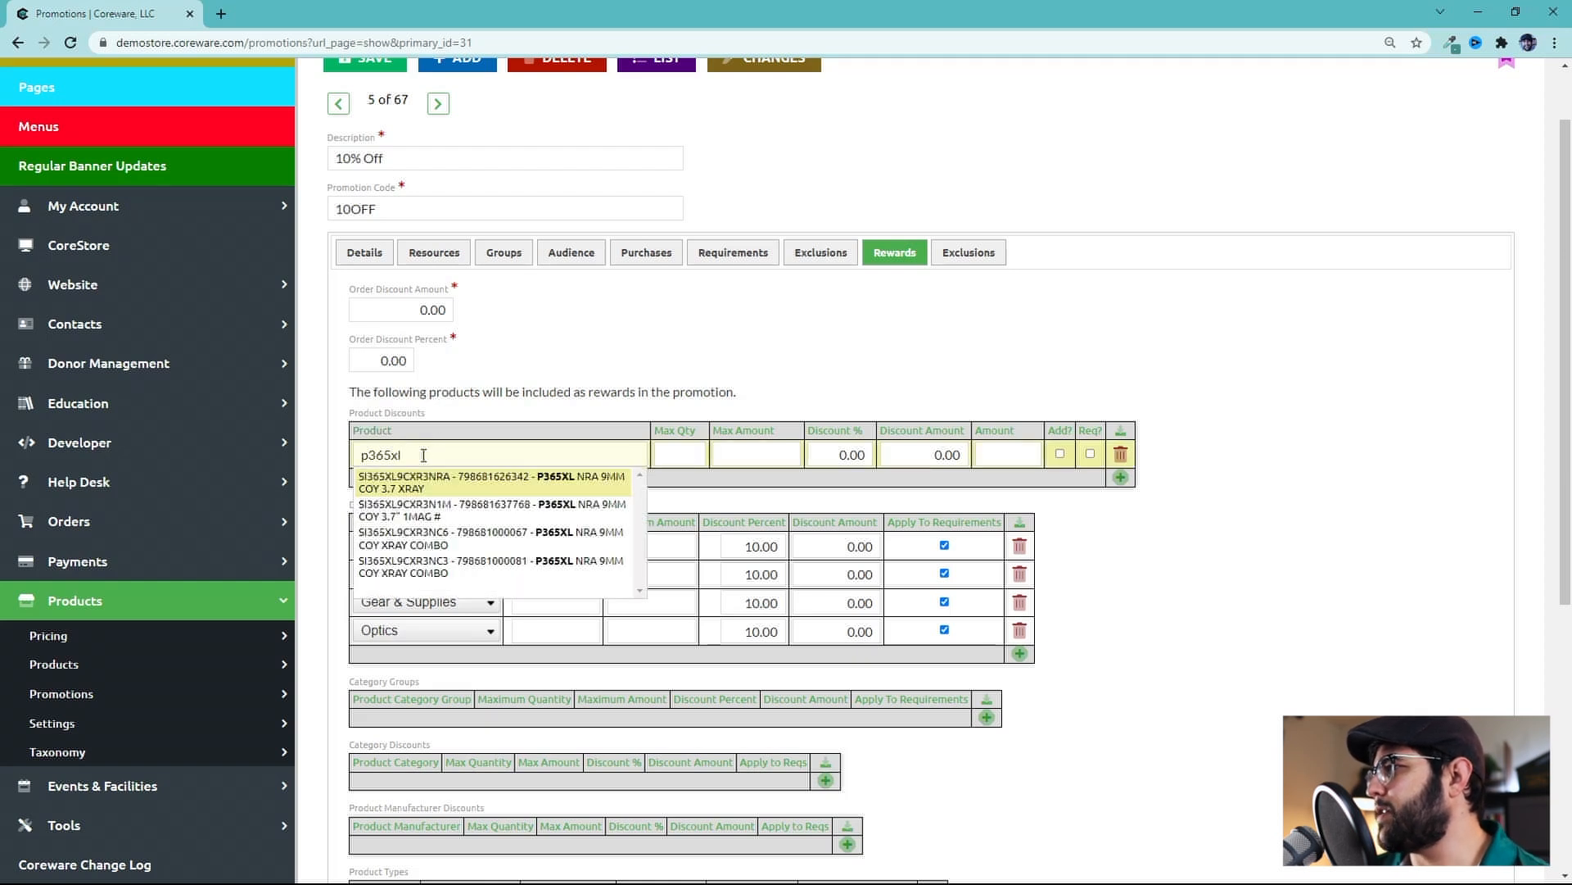
left_click(427, 486)
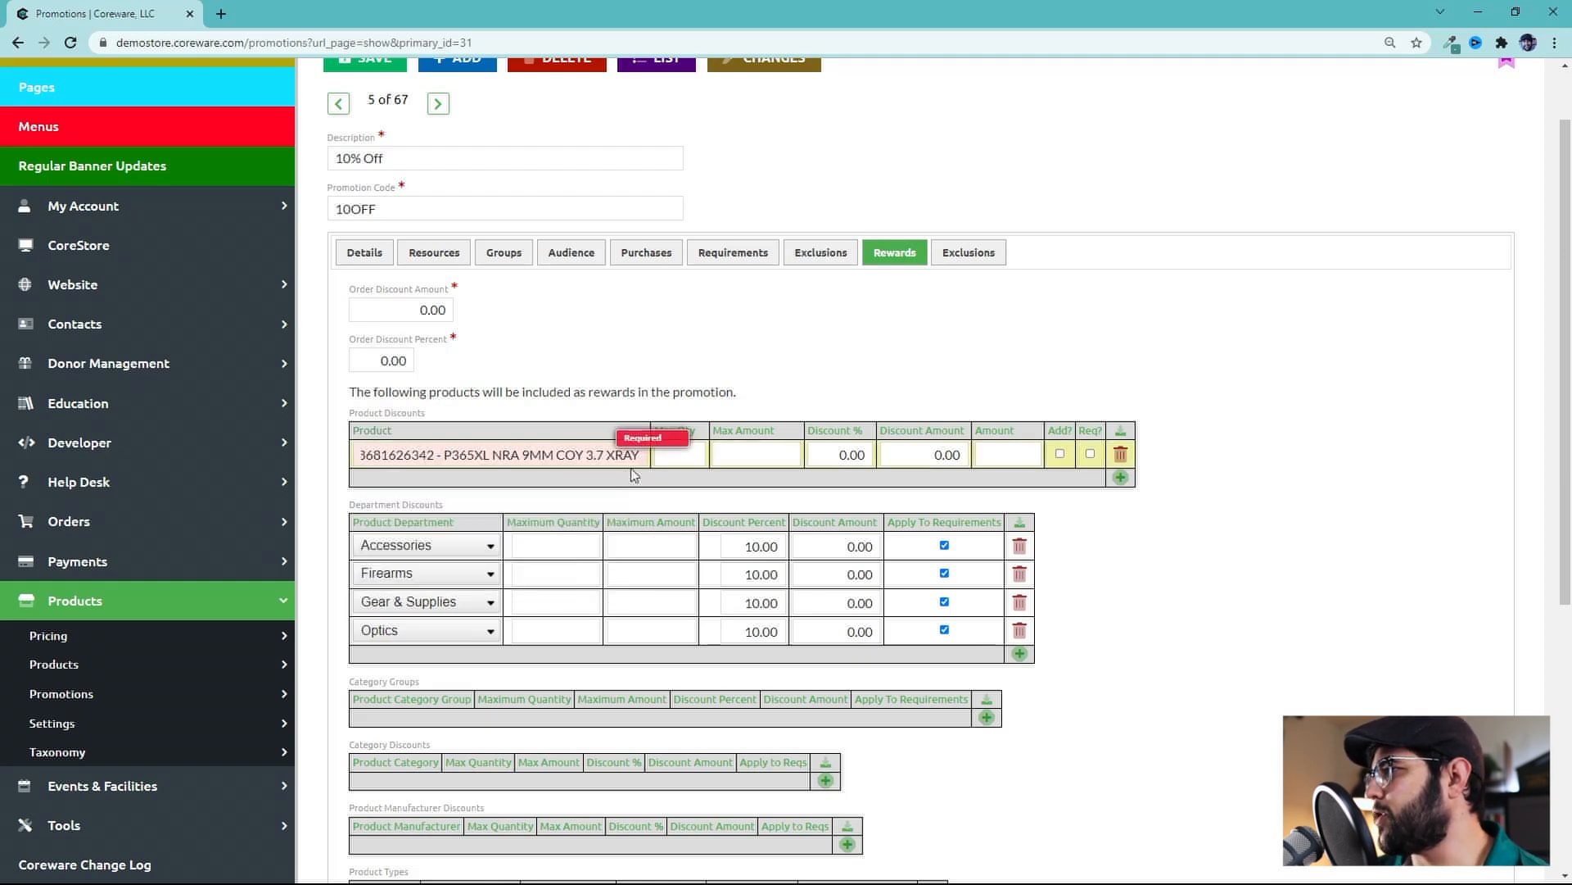
left_click(841, 461)
type("1")
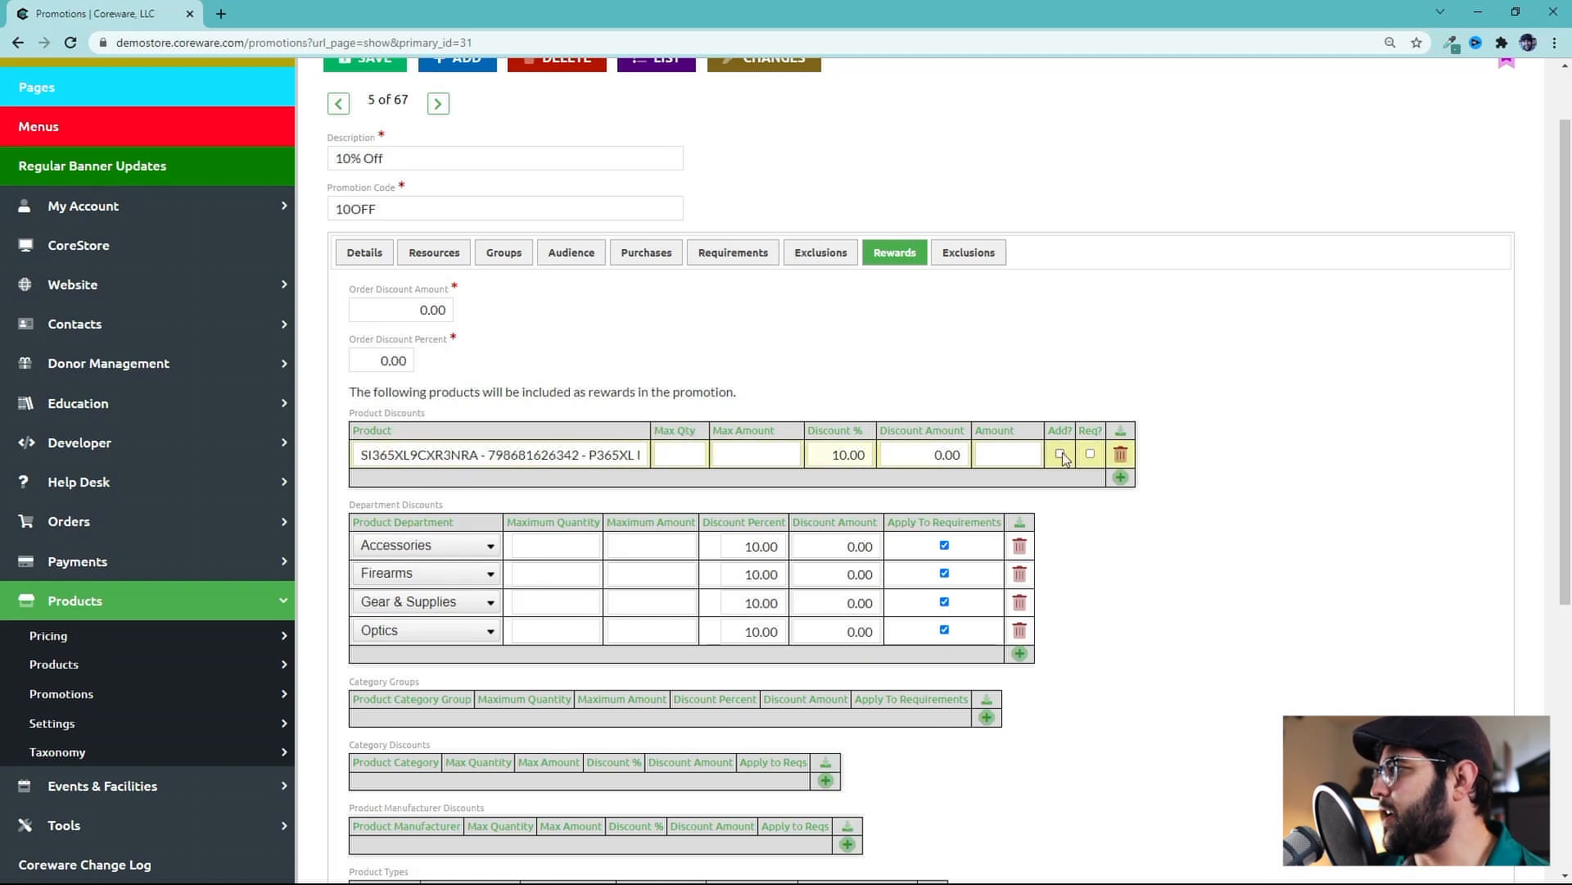
left_click(1090, 453)
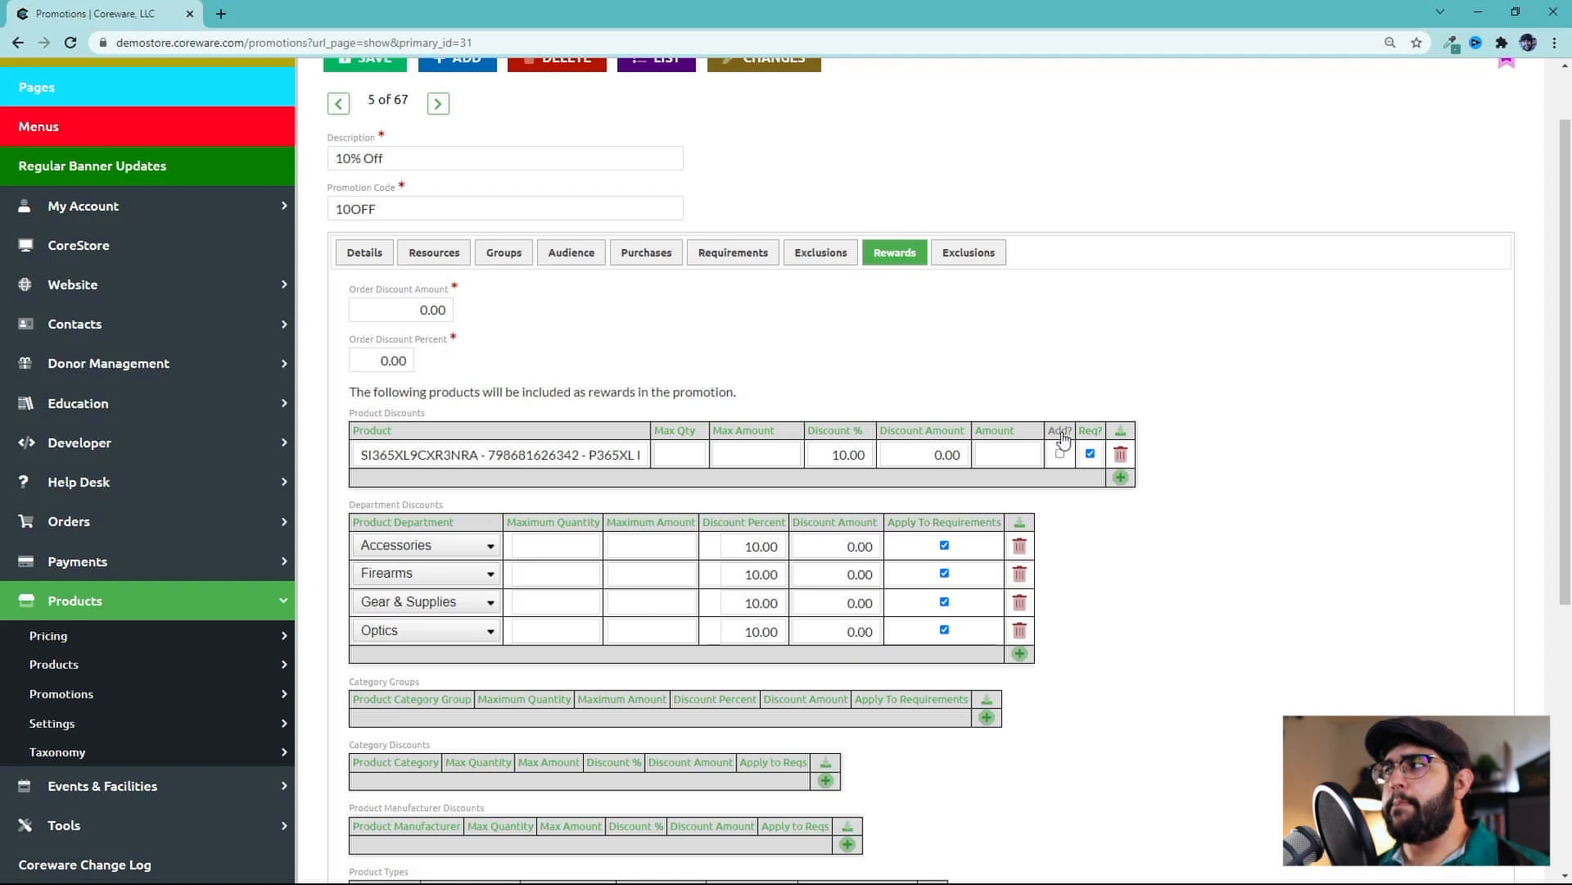
On the P365XL product discount row, check Add?, uncheck Req? and set the discount to 100%
left_click(714, 252)
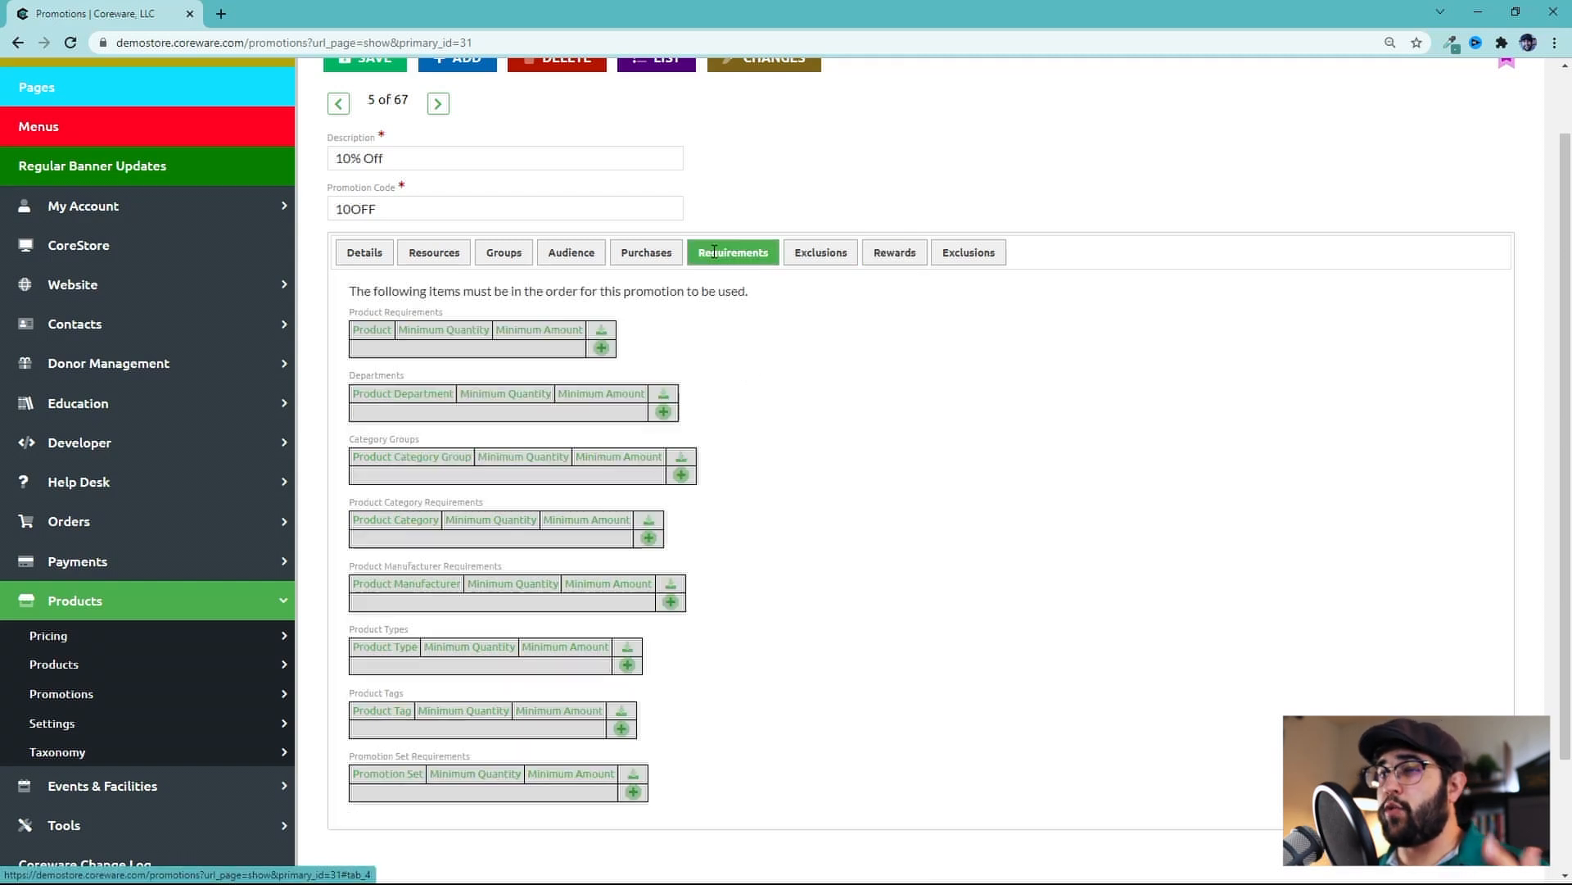
left_click(901, 248)
left_click(1061, 454)
left_click(1090, 454)
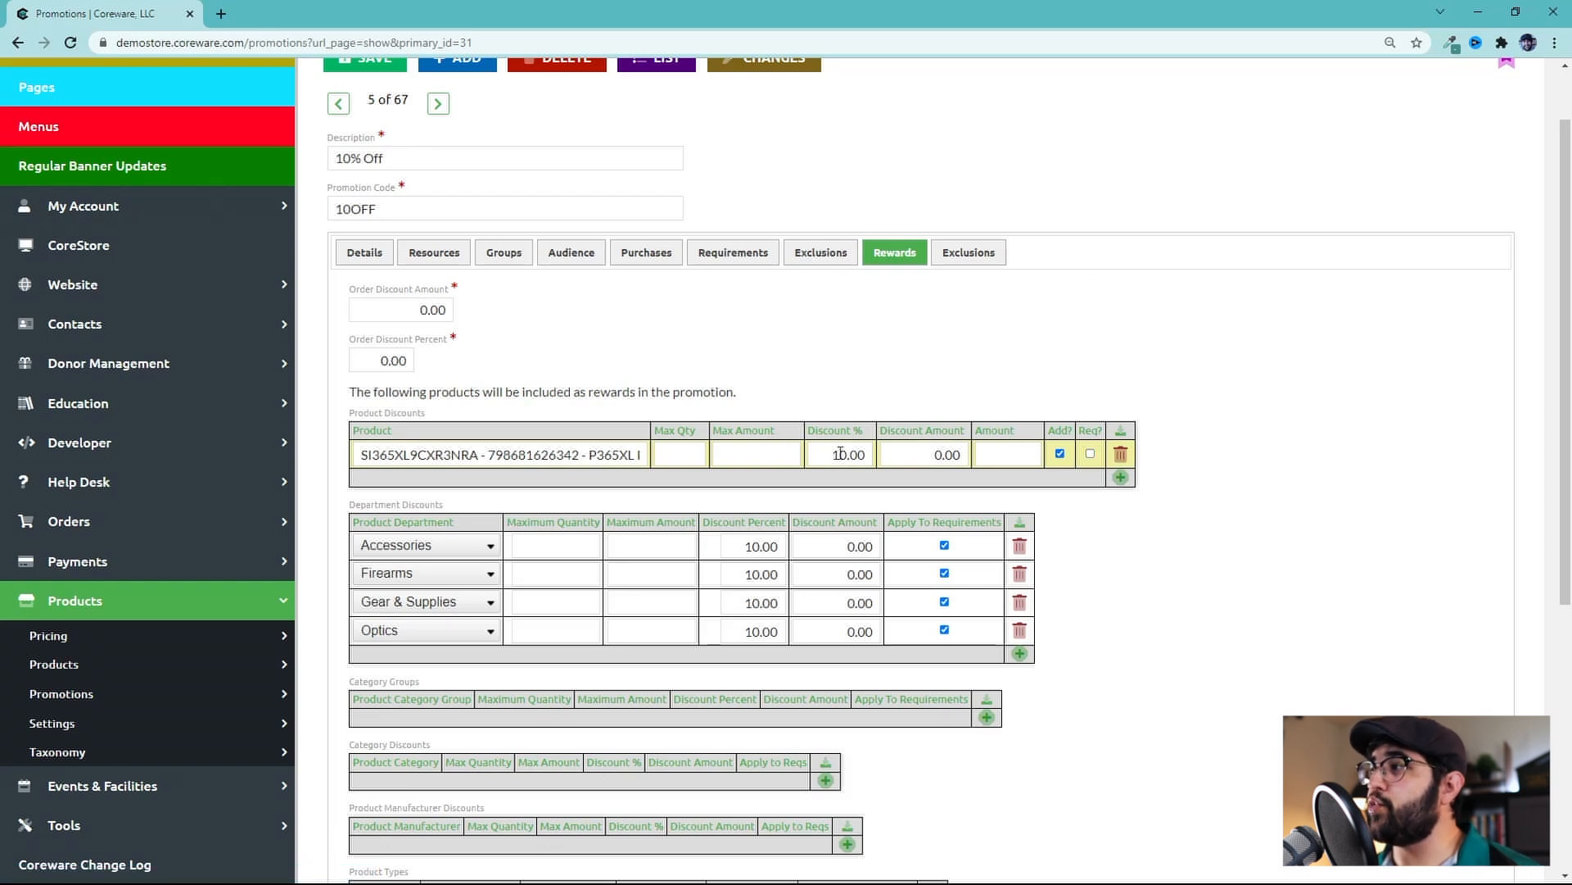
left_click(836, 454)
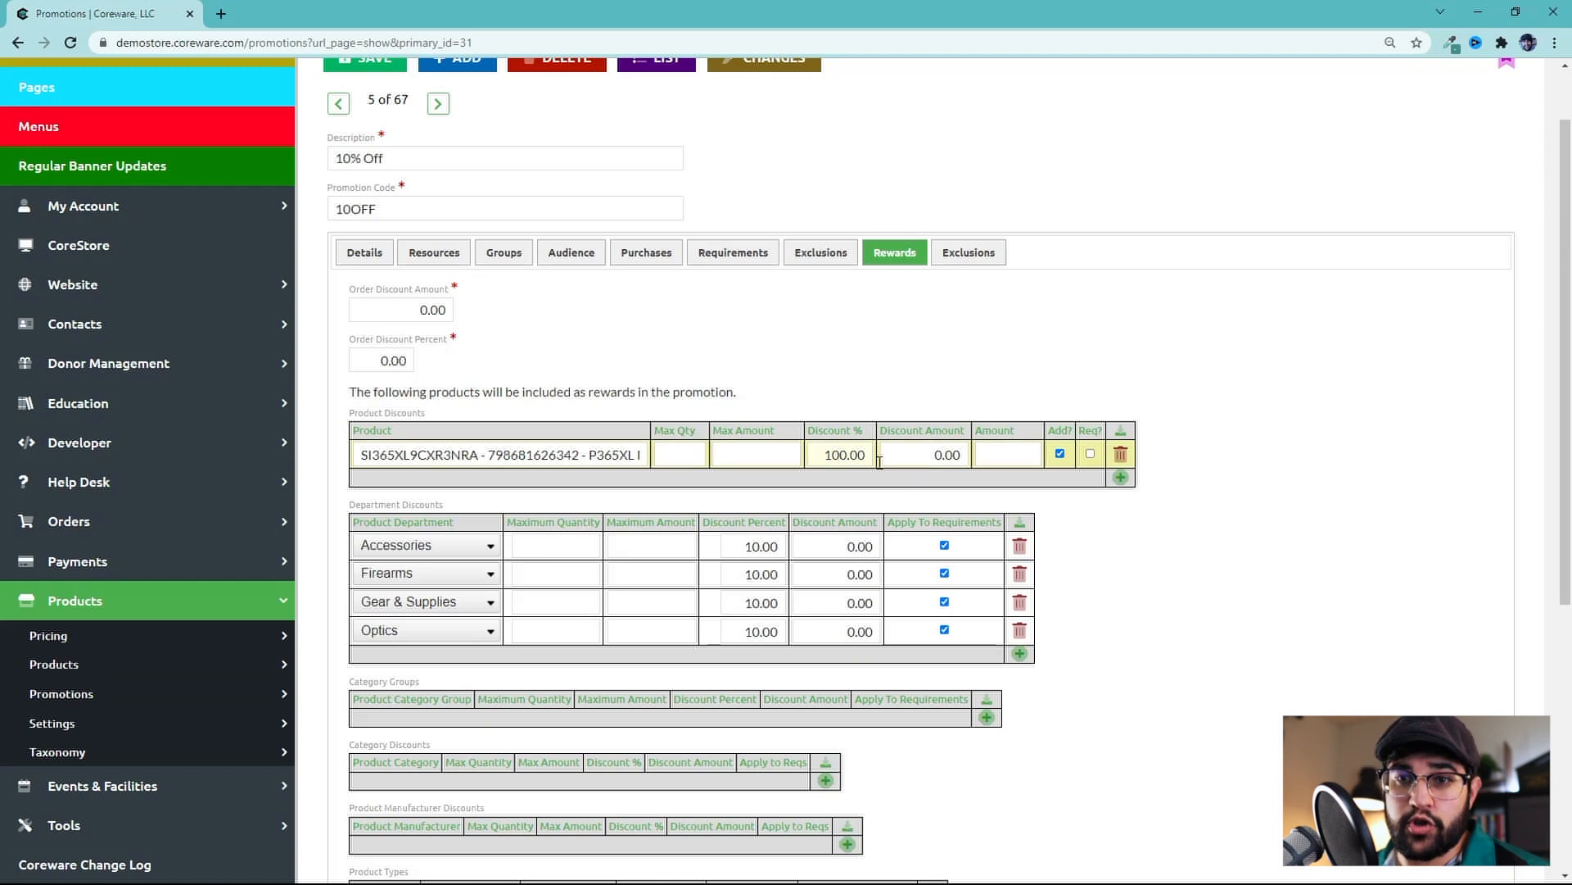
left_click_drag(828, 454, 870, 455)
left_click(419, 452)
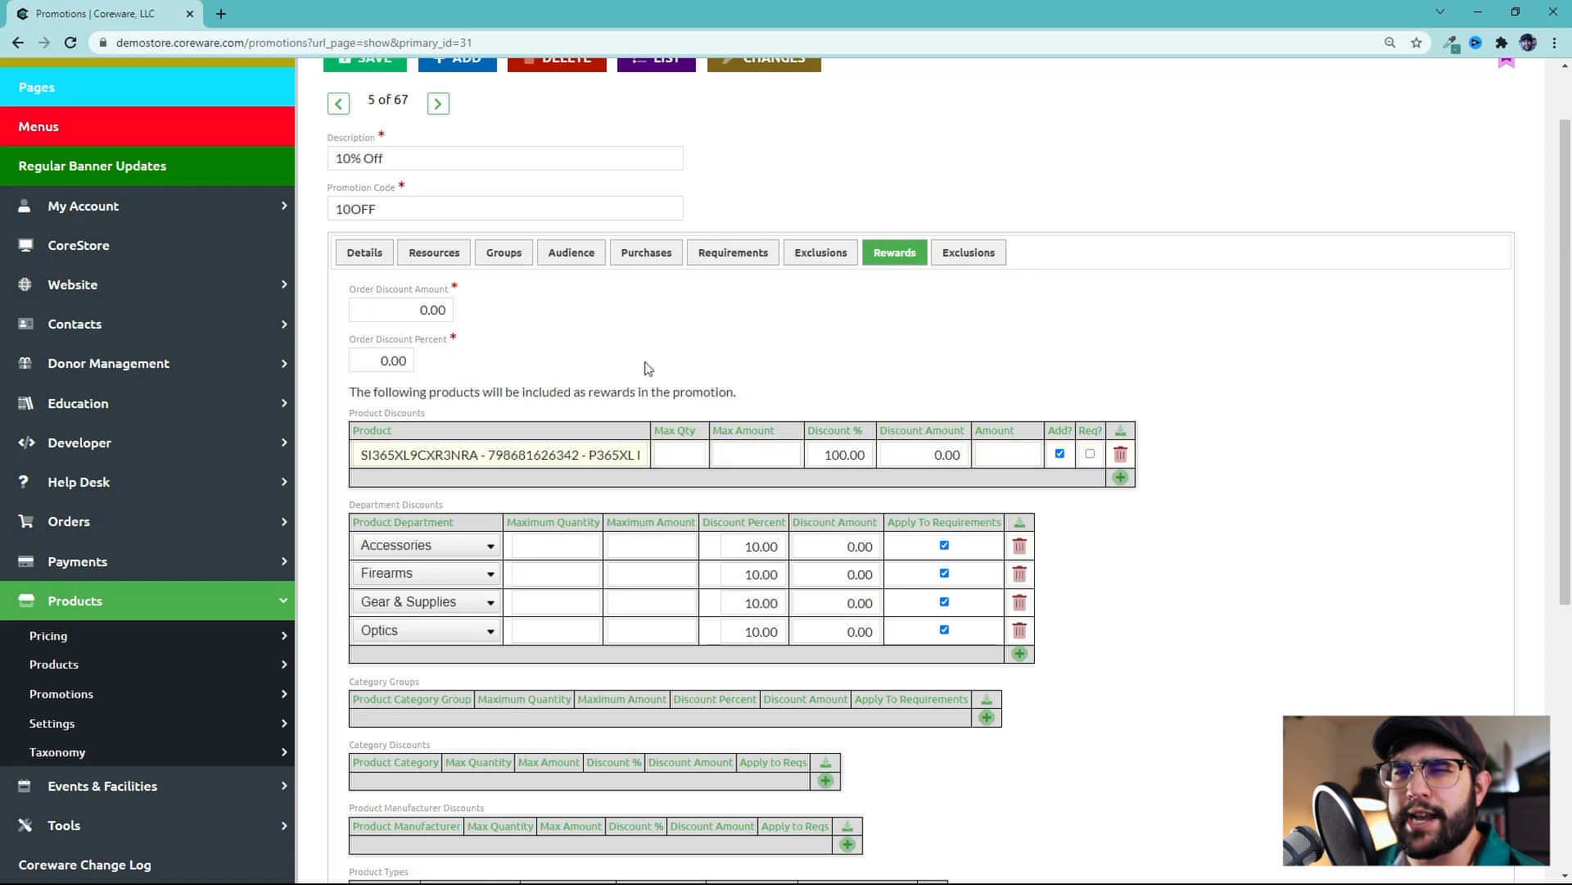
On the Requirements tab, add a product requirement row and remove it again
left_click(706, 254)
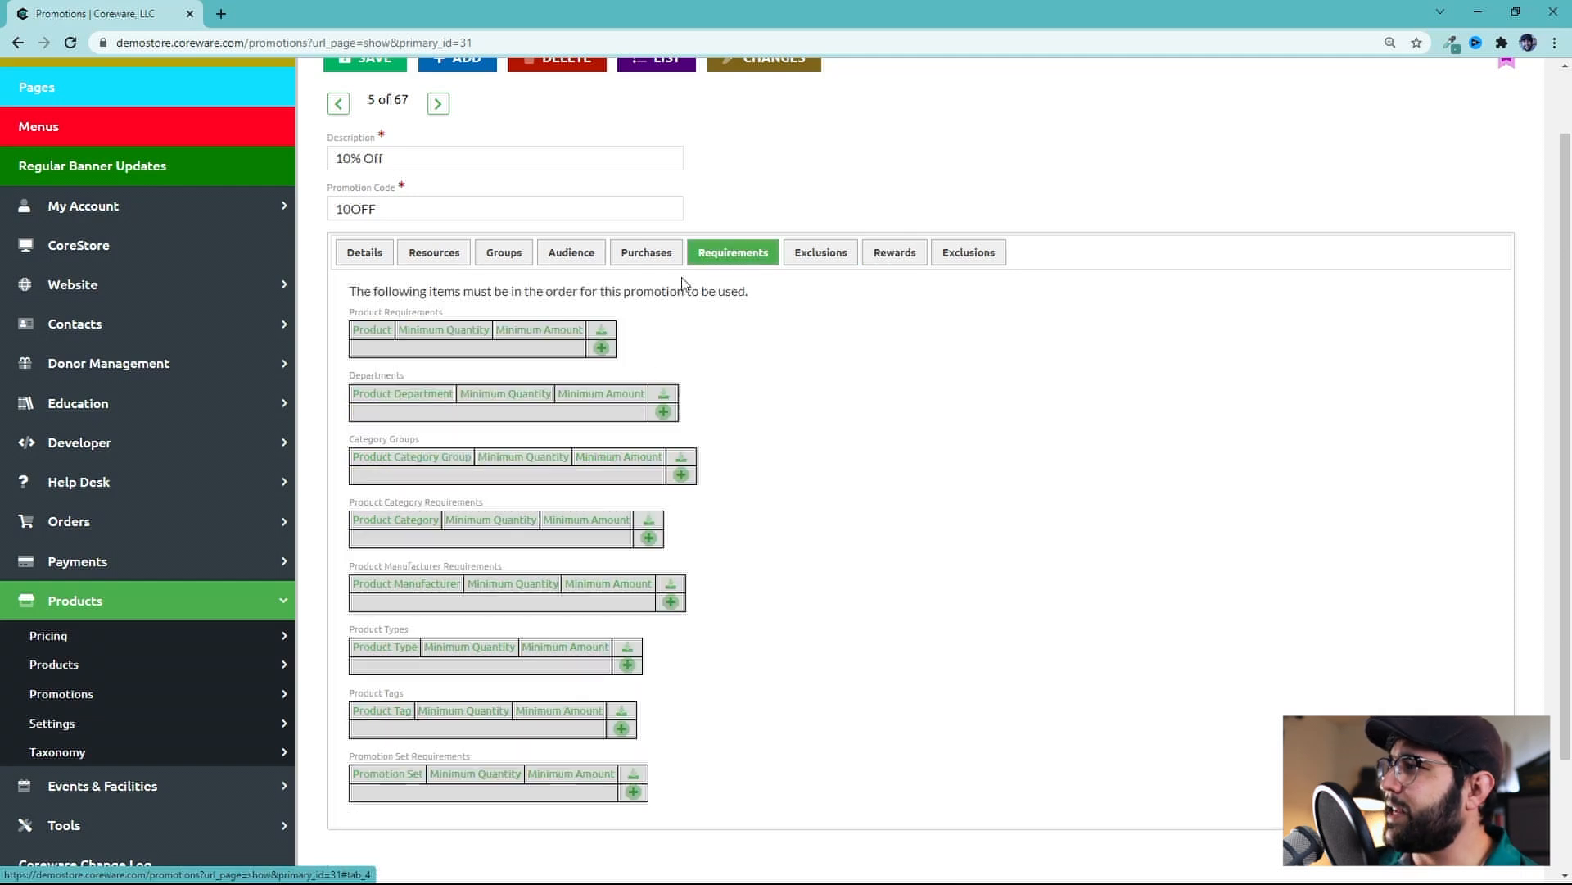
left_click(601, 347)
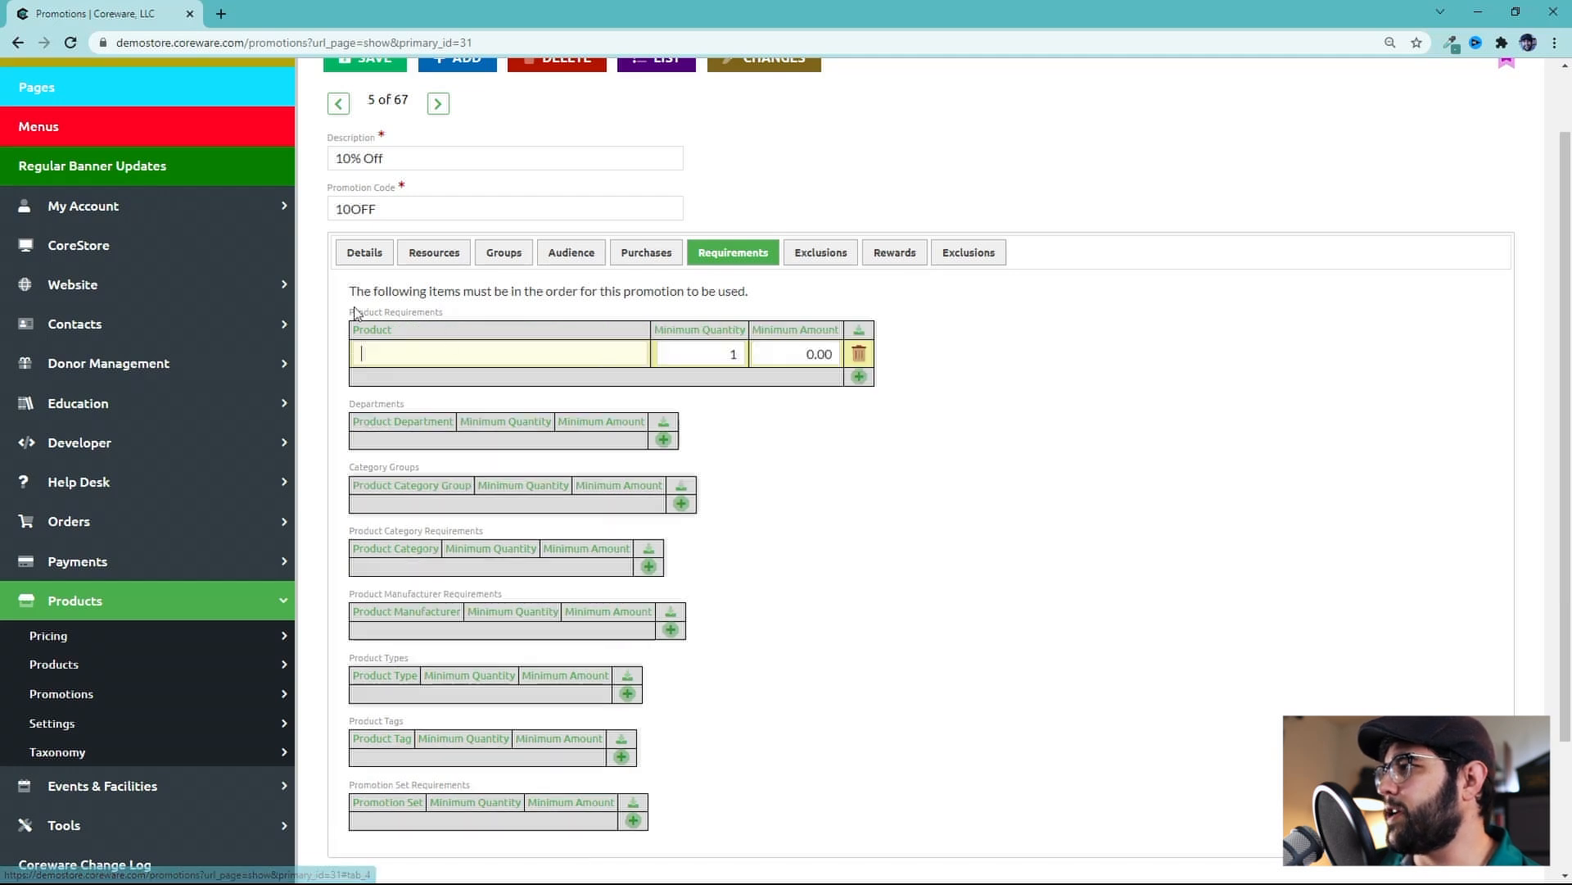
left_click(858, 353)
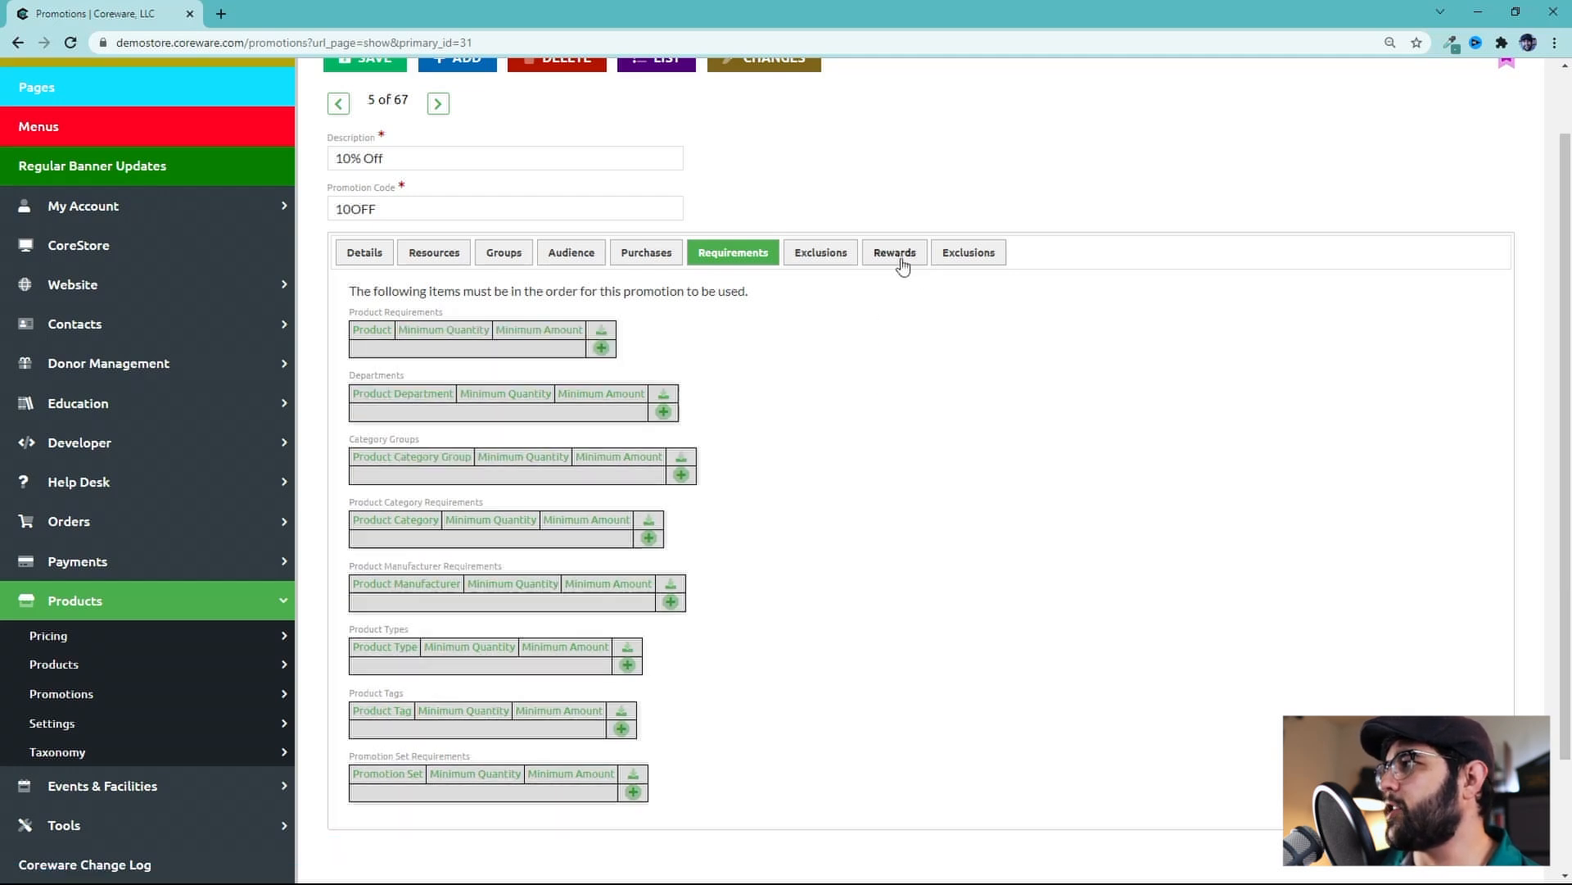
Back on the Rewards tab, delete the P365XL product discount row
left_click(901, 257)
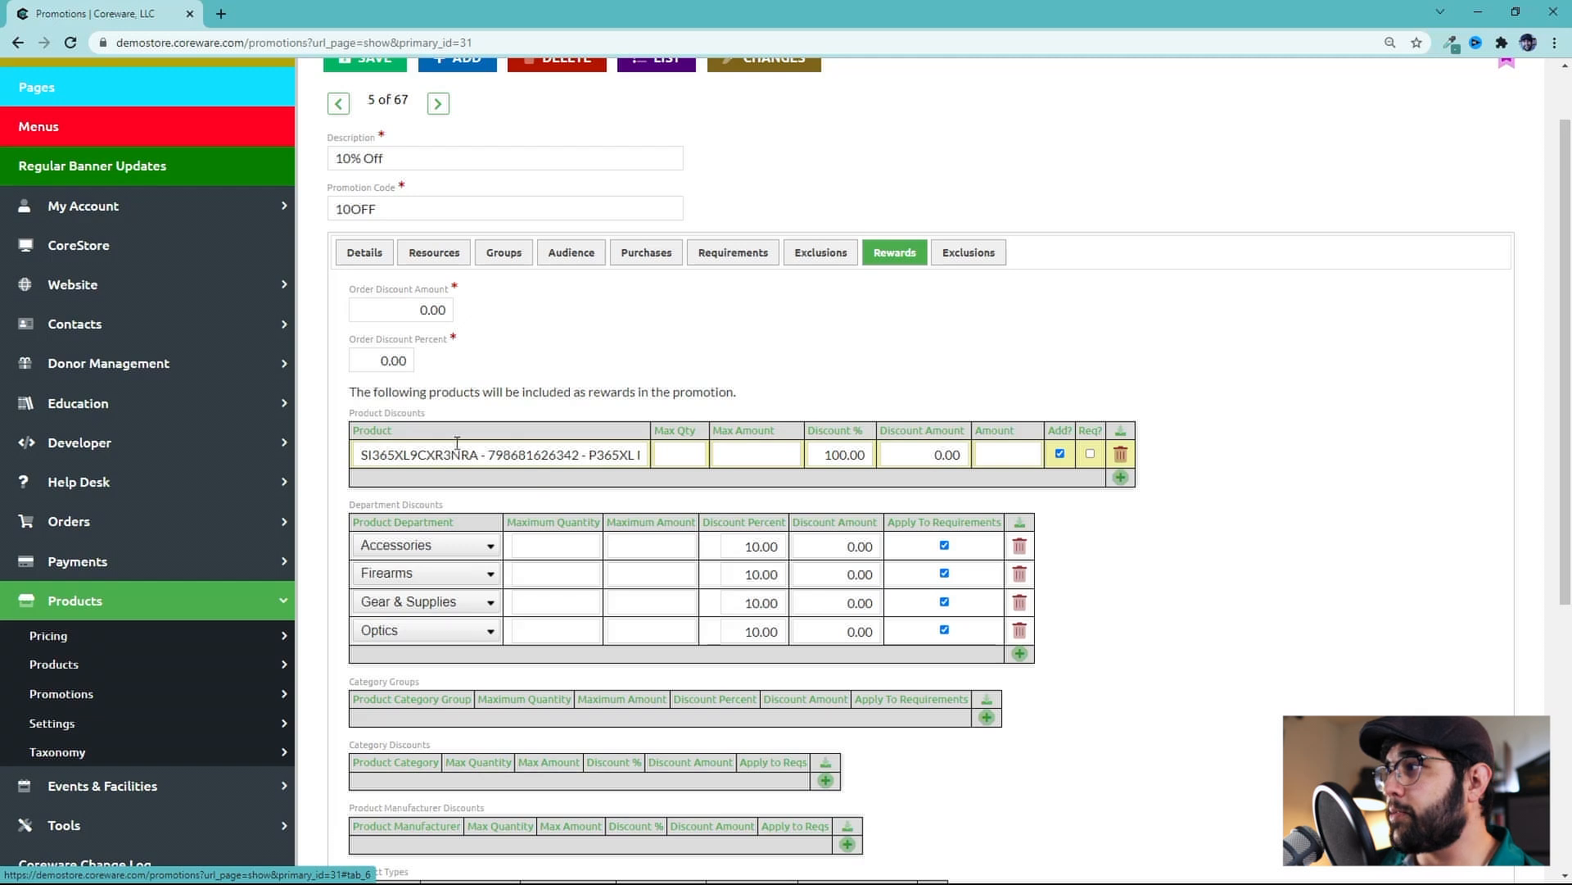
left_click_drag(483, 452, 949, 443)
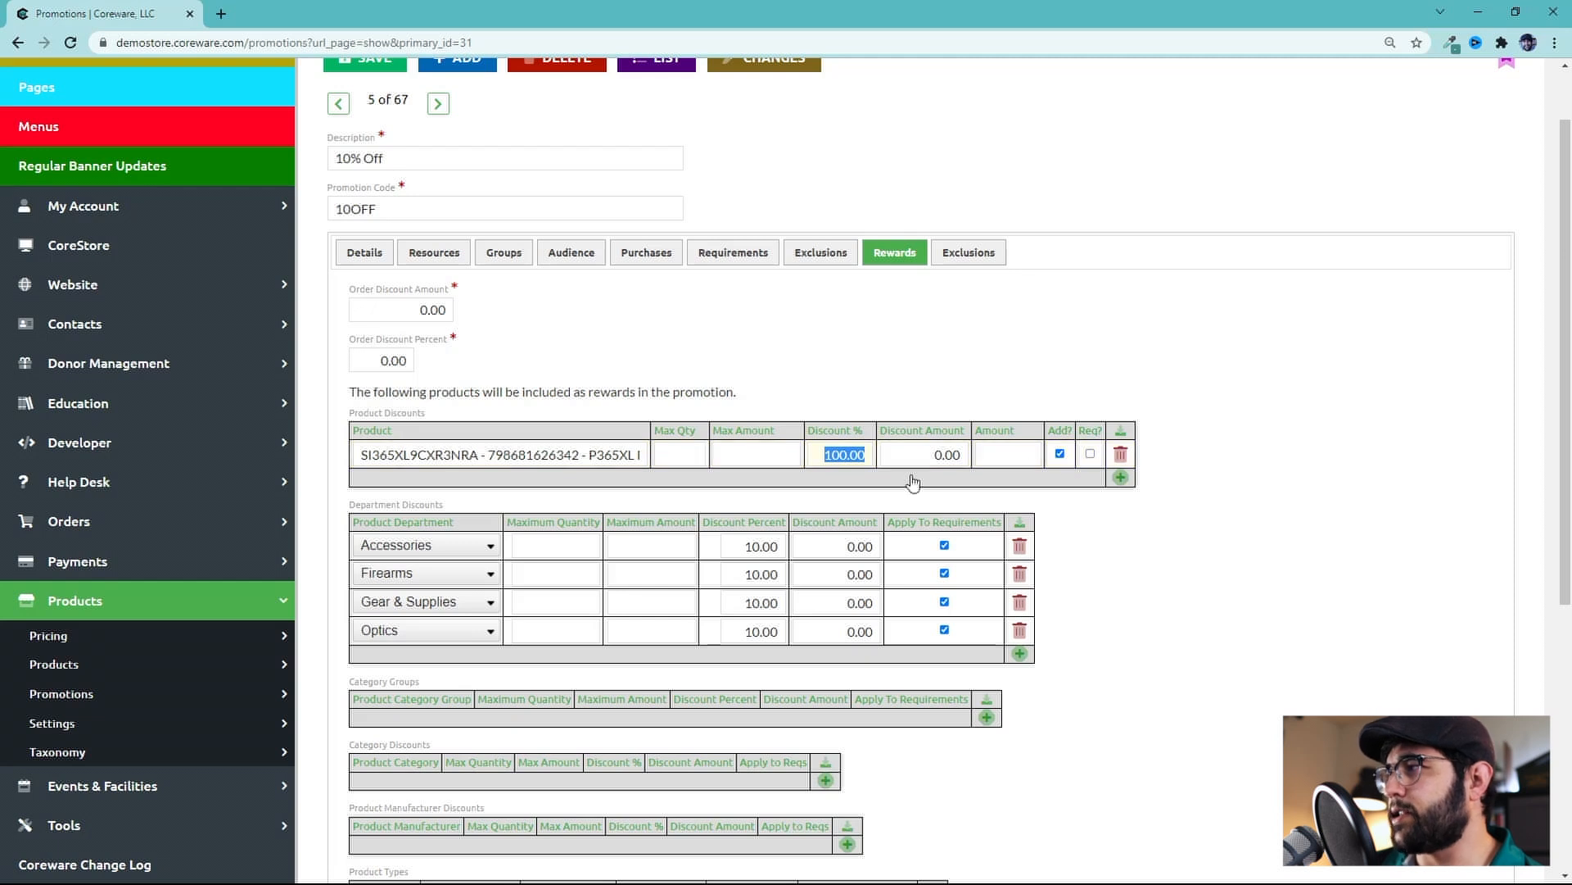
left_click(824, 457)
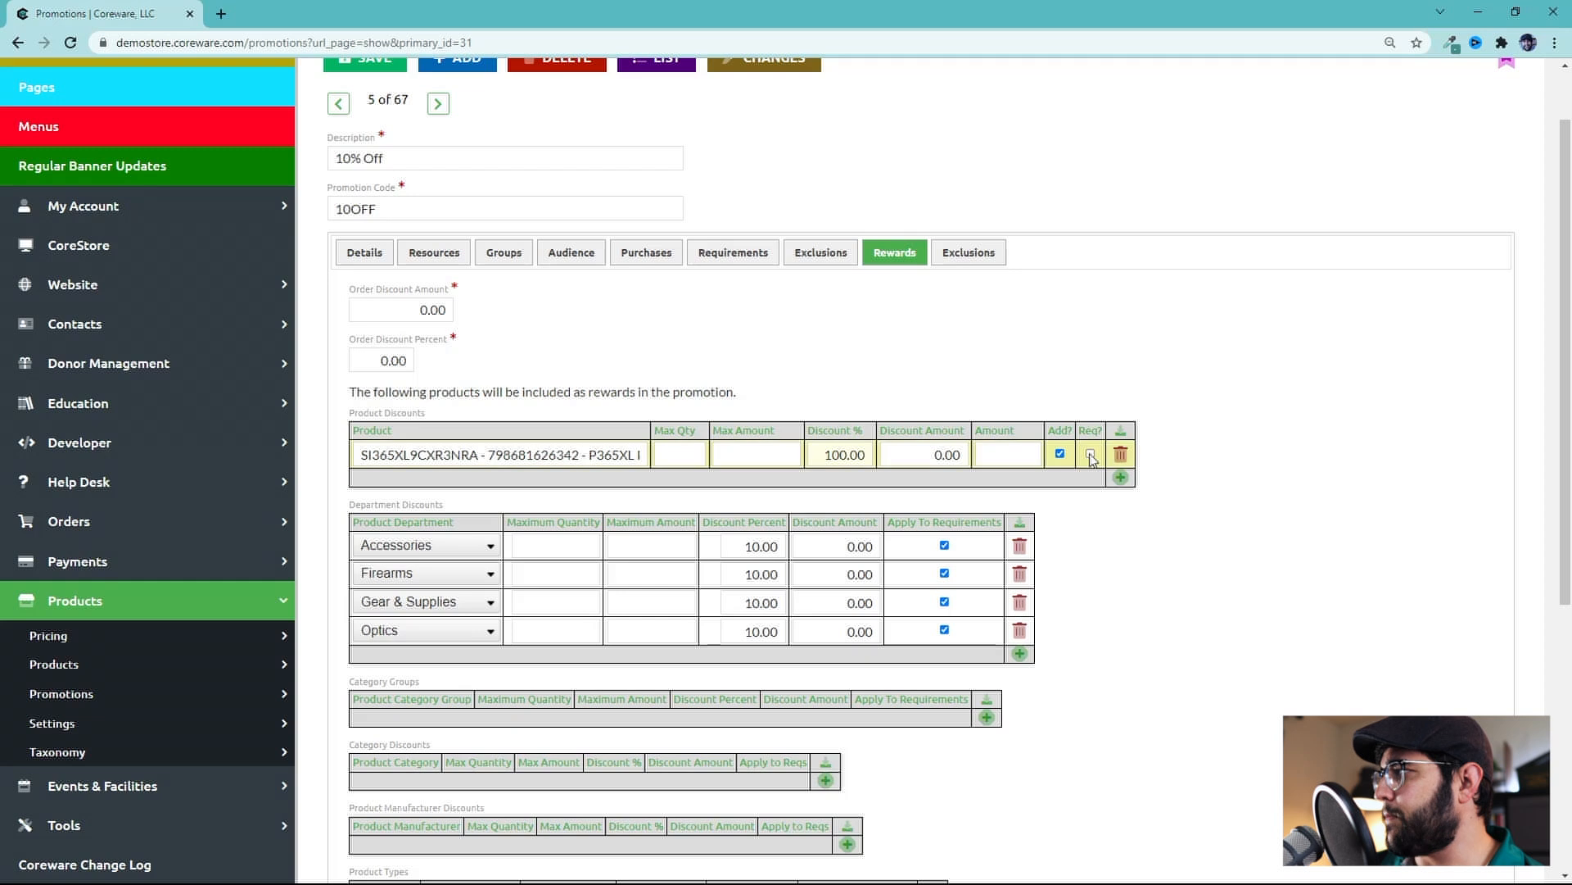
left_click(1121, 453)
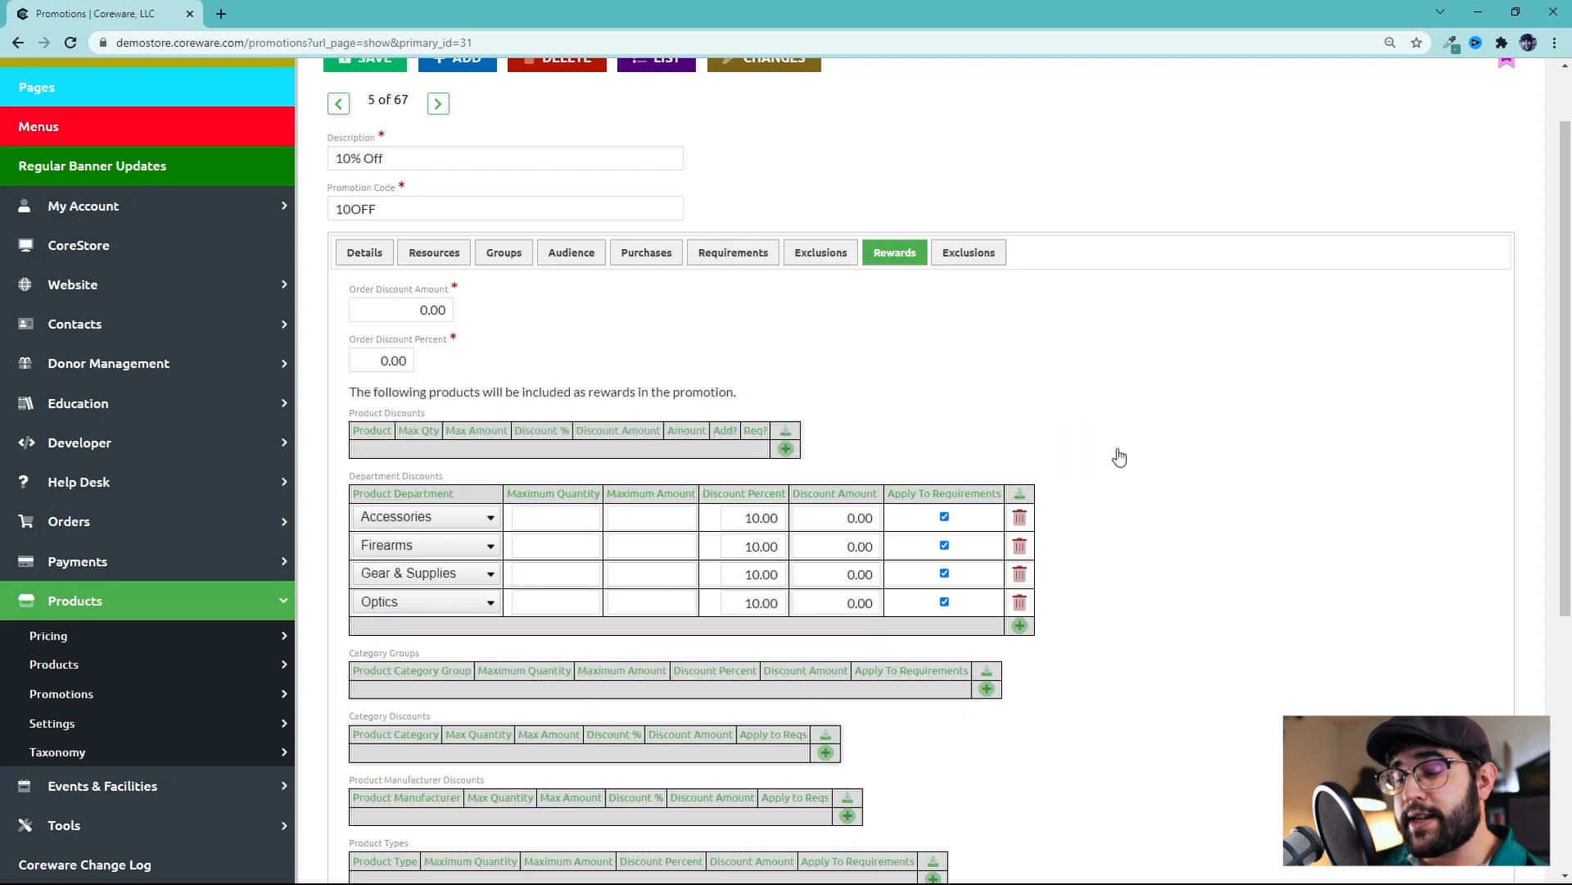